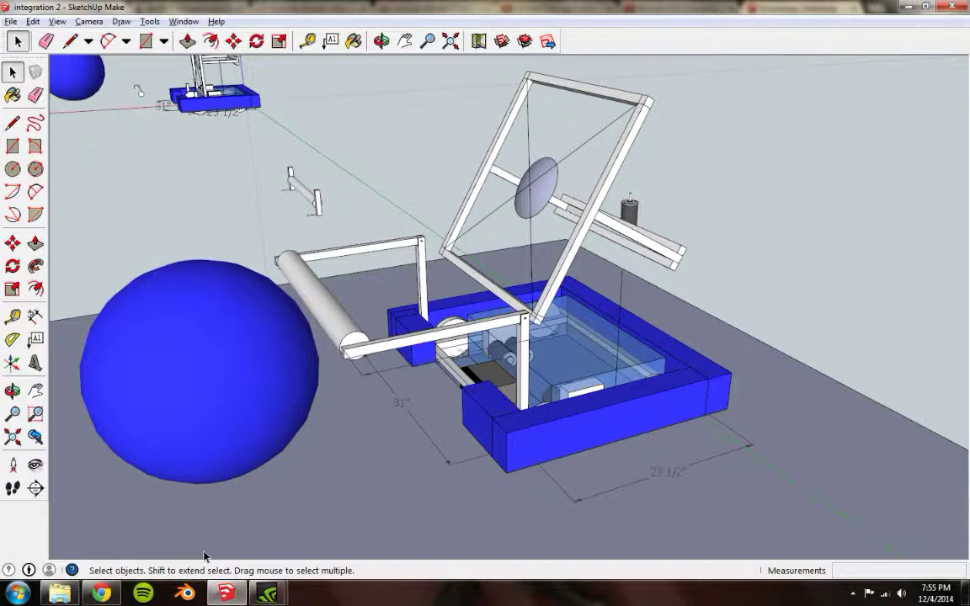
Switch to the browser and locate SketchUp Make 2015 in the English section of the SketchUp product downloads page.
mouse_move(229, 594)
left_click(89, 596)
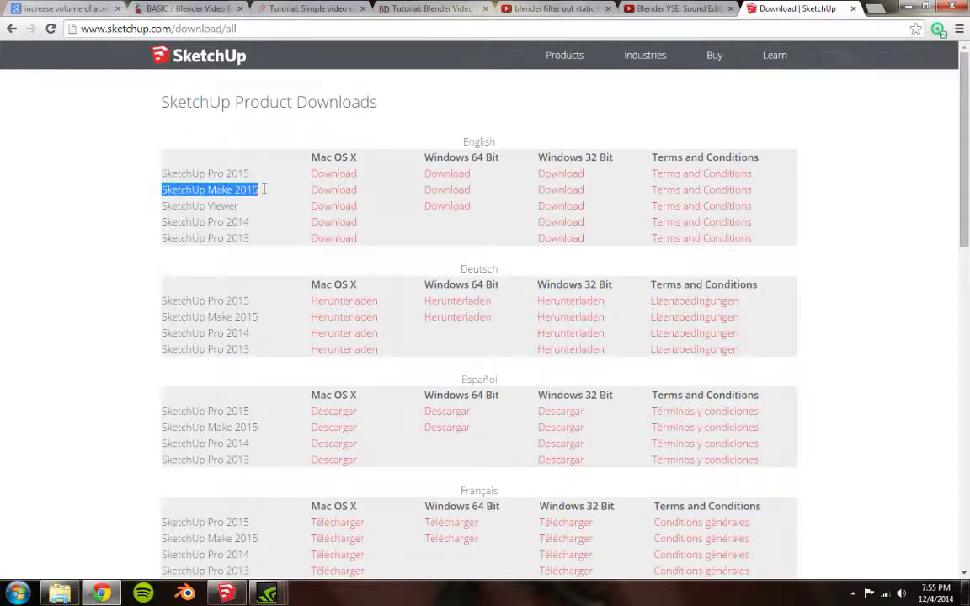
left_click(202, 185)
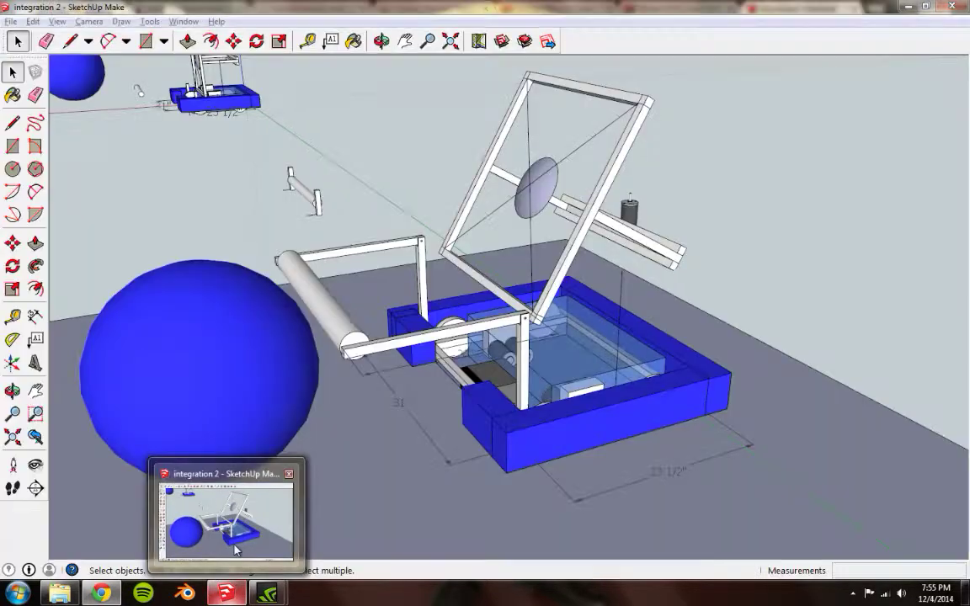
Switch back to SketchUp and examine the integration 2 robot model's blue base, roller arm and tilted upper frame from several sides.
left_click(220, 503)
middle_click_drag(407, 376, 495, 364)
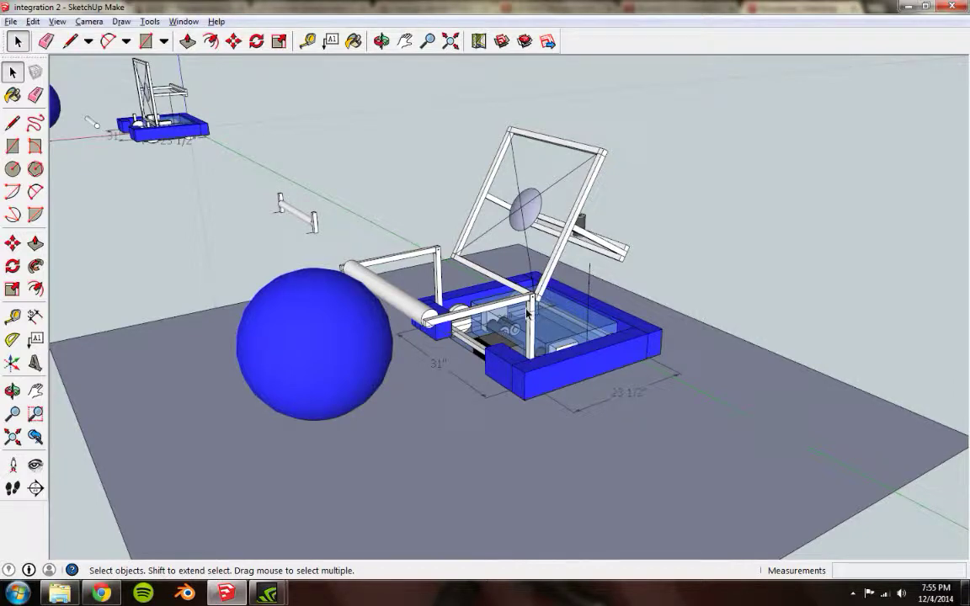
scroll(539, 316, "up", 2)
middle_click_drag(539, 315, 532, 368)
key("space")
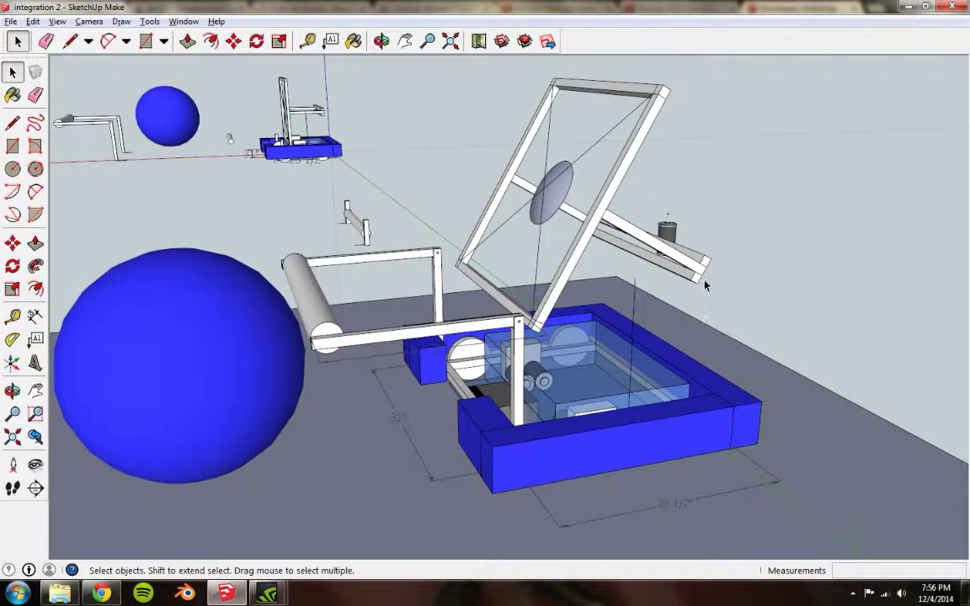
middle_click_drag(729, 395, 665, 410)
middle_click_drag(705, 381, 430, 313)
mouse_move(513, 291)
middle_mouse_down()
mouse_move(550, 297)
mouse_move(526, 284)
middle_mouse_up()
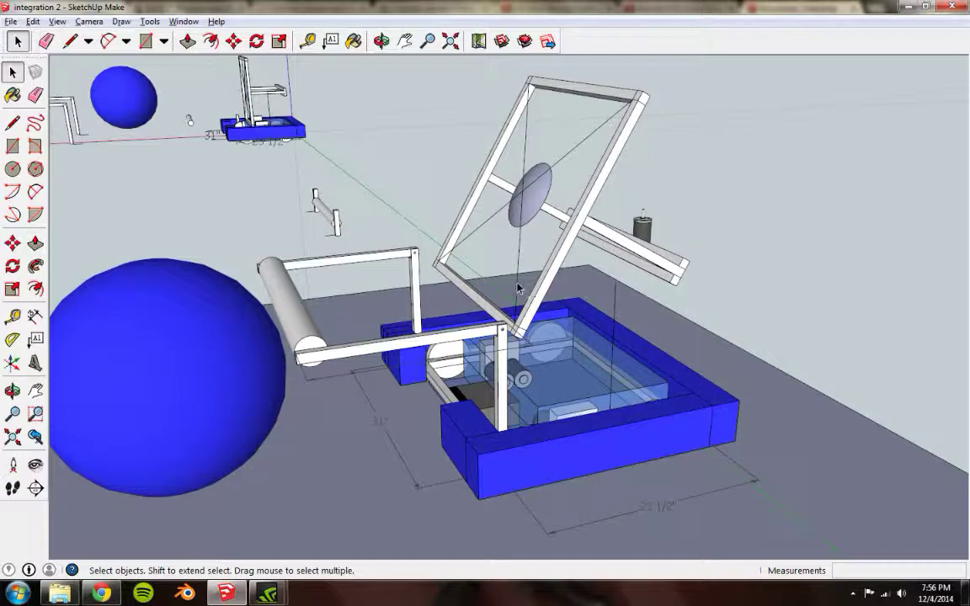
mouse_move(430, 285)
middle_mouse_down()
mouse_move(477, 293)
mouse_move(346, 281)
mouse_move(680, 277)
mouse_move(743, 292)
mouse_move(427, 305)
mouse_move(556, 307)
mouse_move(588, 340)
mouse_move(532, 354)
mouse_move(503, 336)
mouse_move(700, 346)
mouse_move(661, 316)
mouse_move(656, 325)
mouse_move(425, 335)
middle_mouse_up()
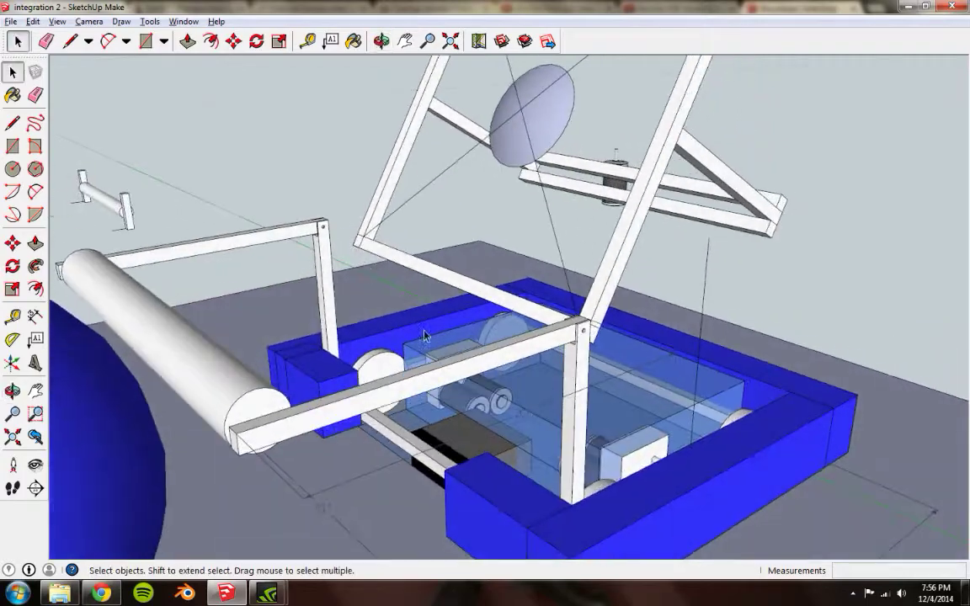
mouse_move(690, 396)
middle_mouse_down()
mouse_move(433, 372)
mouse_move(695, 500)
mouse_move(670, 396)
mouse_move(686, 290)
middle_mouse_up()
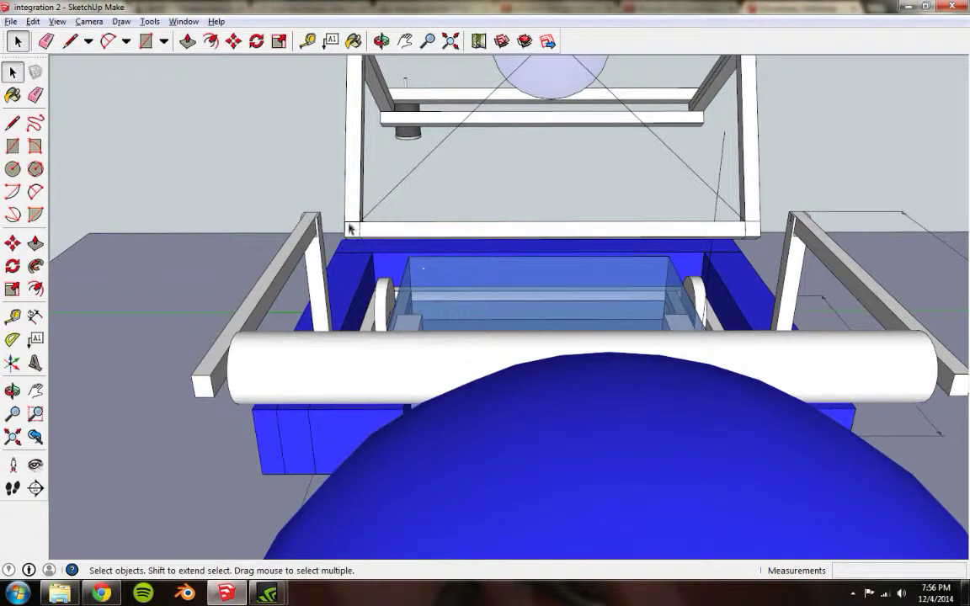
middle_click_drag(399, 229, 358, 235)
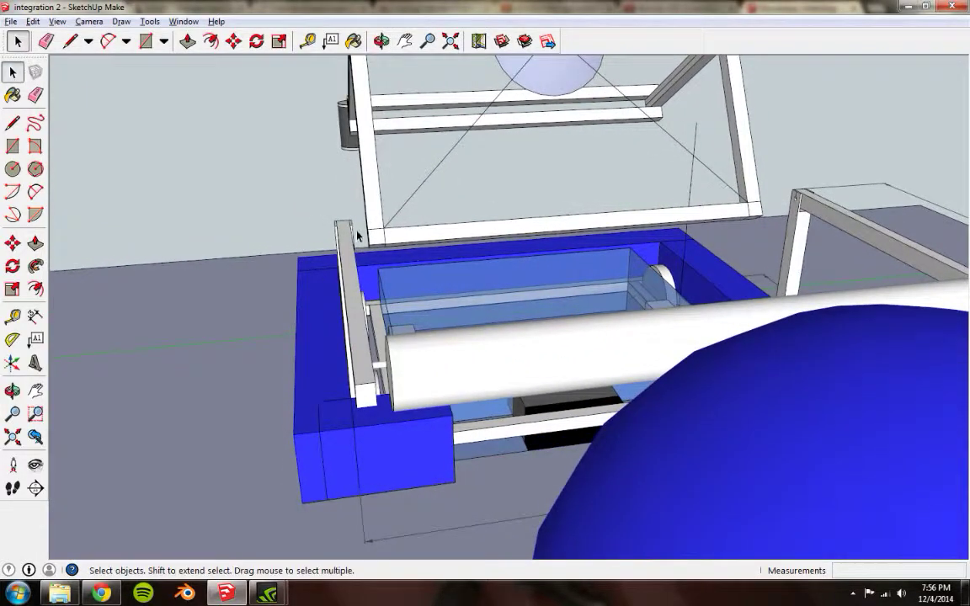
scroll(700, 245, "down", 4)
middle_click_drag(764, 237, 497, 276)
scroll(724, 268, "down", 2)
mouse_move(719, 273)
middle_mouse_down()
mouse_move(671, 287)
mouse_move(629, 347)
mouse_move(596, 323)
mouse_move(595, 346)
middle_mouse_up()
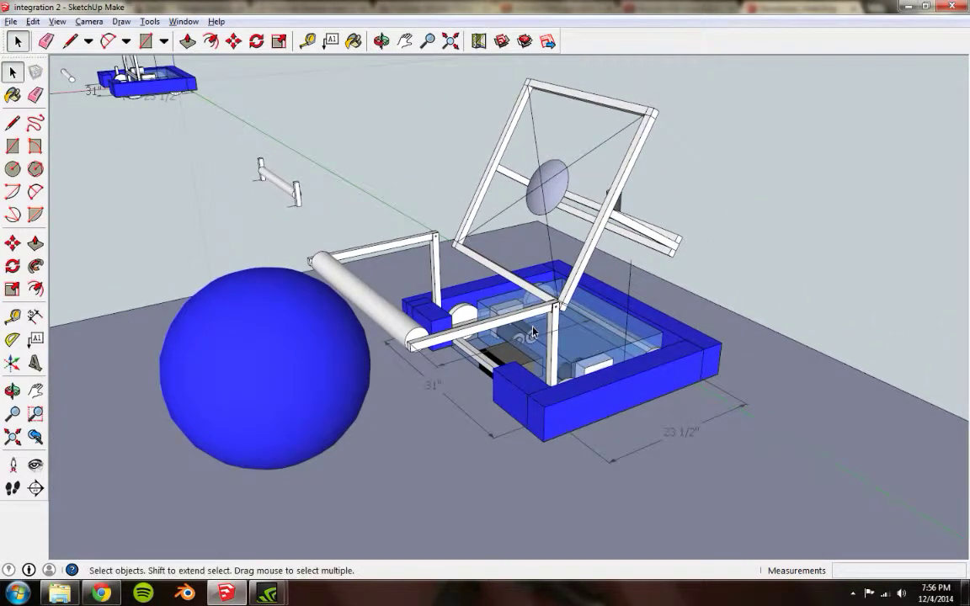
Inspect the robot's roller arm and wheel assembly, and the smaller-looking robot copy near the origin.
middle_click_drag(474, 322, 611, 299)
scroll(489, 301, "up", 3)
scroll(610, 299, "up", 3)
scroll(610, 305, "down", 4)
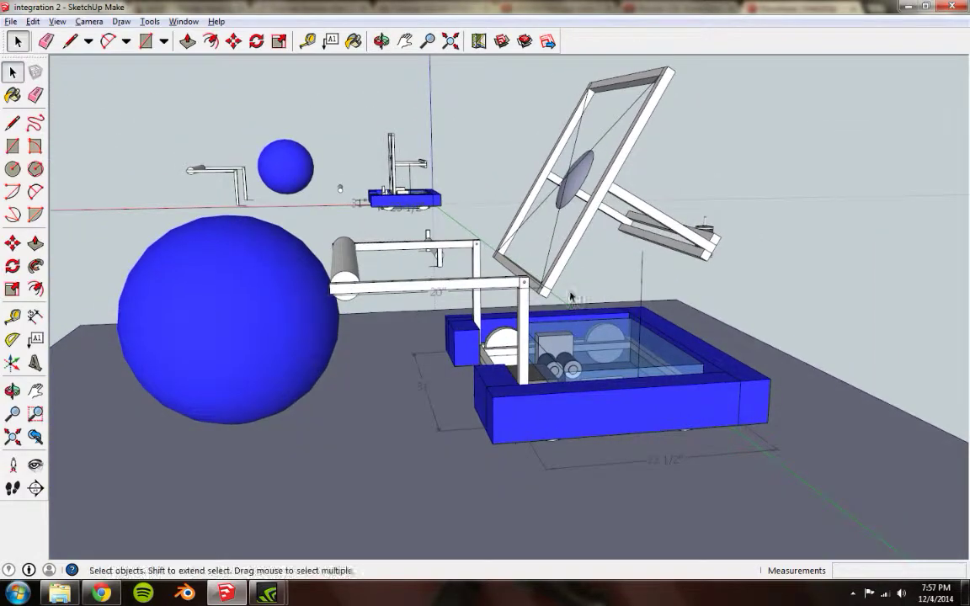
middle_click_drag(573, 315, 573, 308)
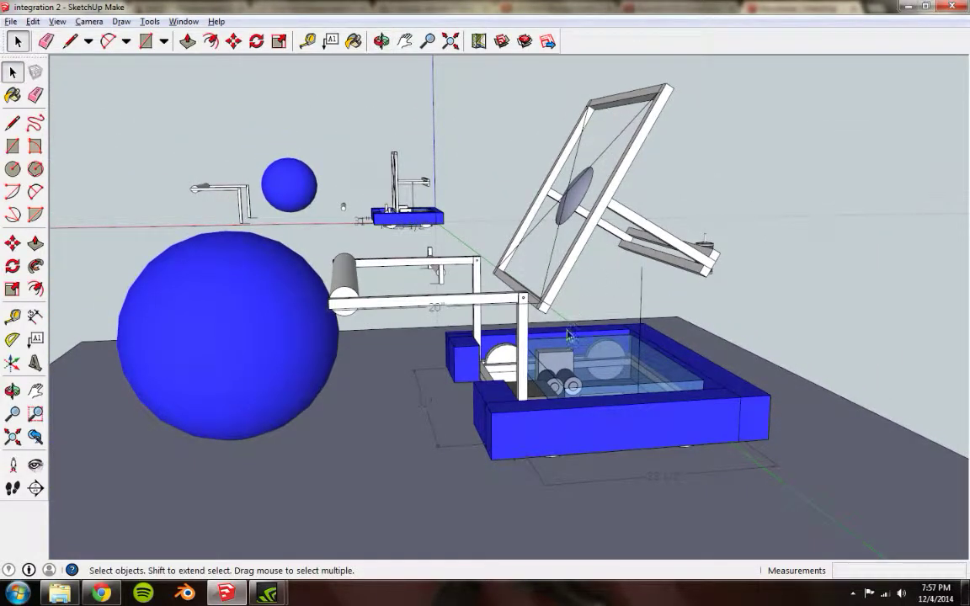
scroll(501, 354, "up", 4)
scroll(504, 360, "down", 3)
scroll(501, 362, "down", 1)
scroll(501, 362, "up", 2)
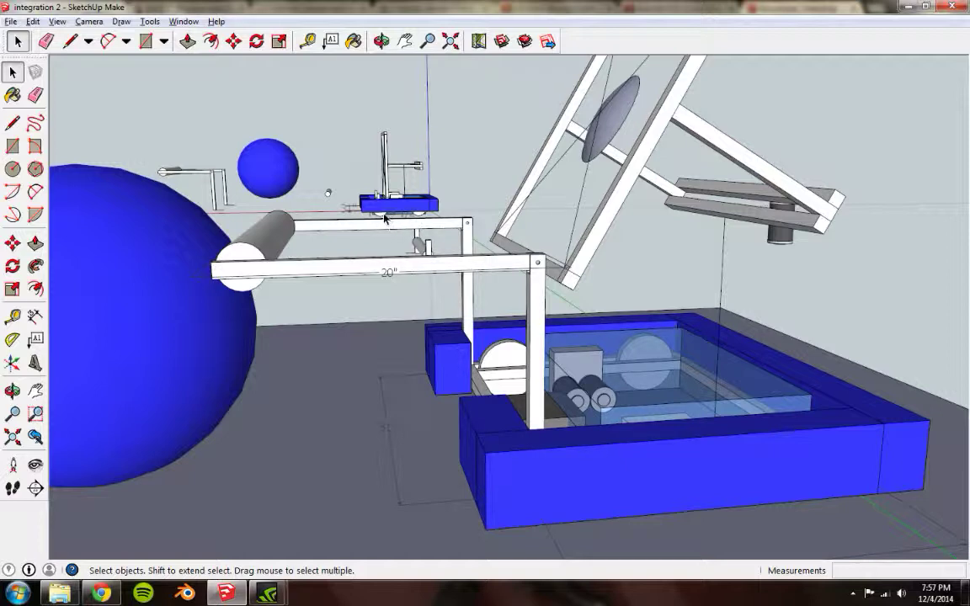
scroll(383, 219, "up", 8)
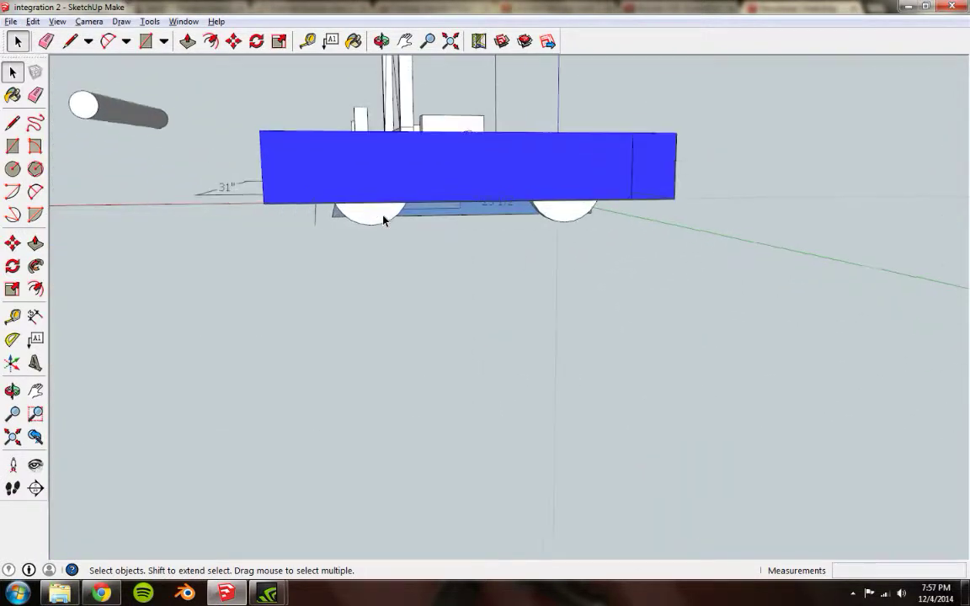
scroll(383, 219, "down", 10)
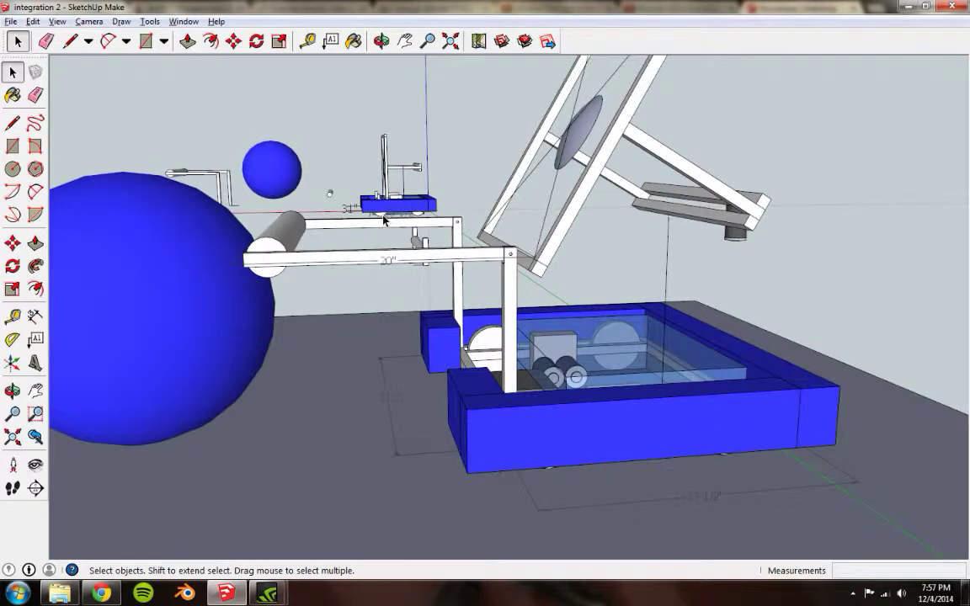
scroll(383, 228, "up", 4)
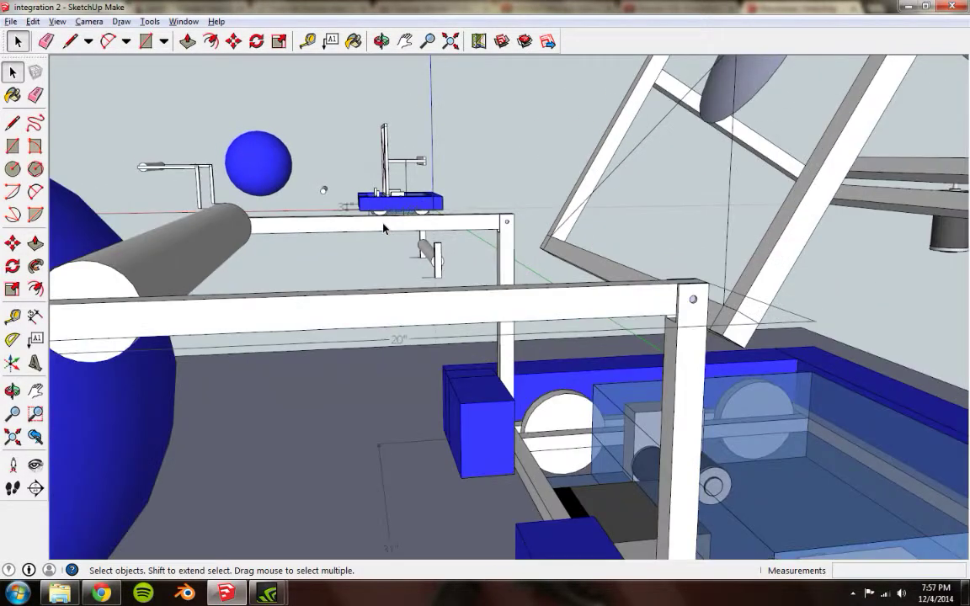
scroll(383, 228, "down", 5)
mouse_move(571, 268)
middle_mouse_down()
mouse_move(461, 271)
mouse_move(669, 366)
mouse_move(592, 317)
mouse_move(495, 292)
mouse_move(543, 279)
mouse_move(542, 325)
middle_mouse_up()
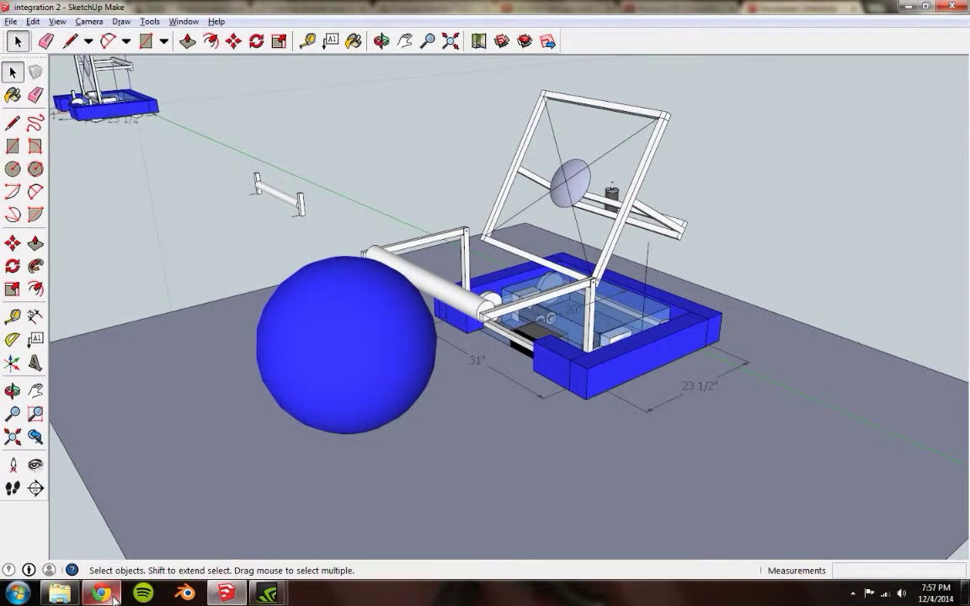
Switch to the 3D Design folder in Windows Explorer.
left_click(60, 594)
left_click(222, 160)
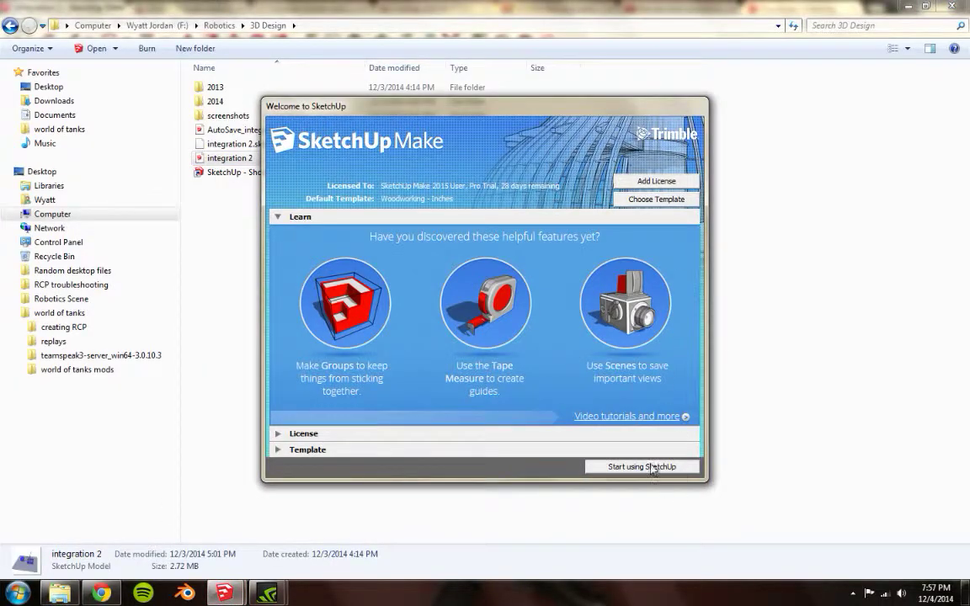
left_click(642, 466)
left_click(621, 333)
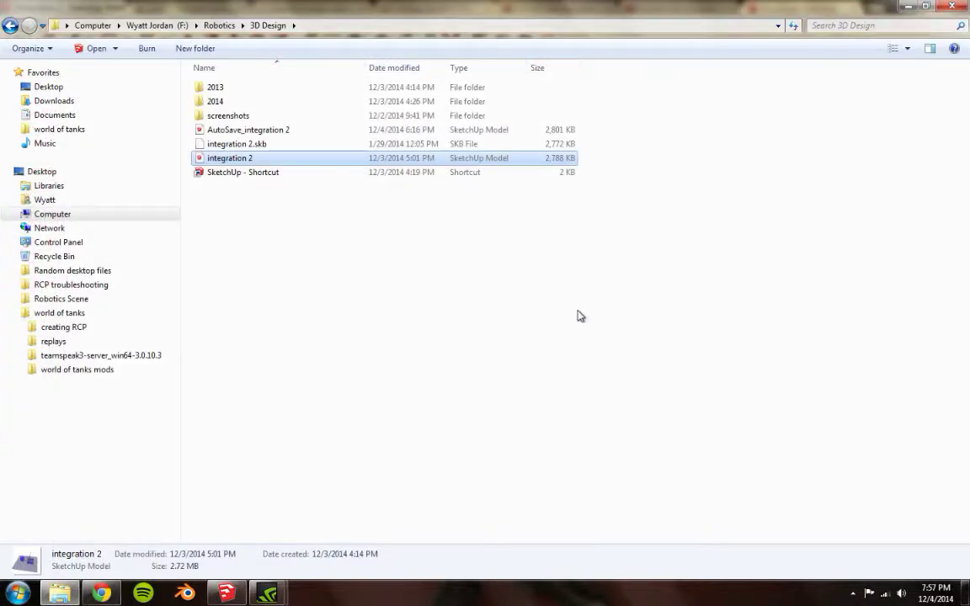
Launch SketchUp from its shortcut in the folder and start a new model with the Woodworking - Inches template.
double_click(246, 174)
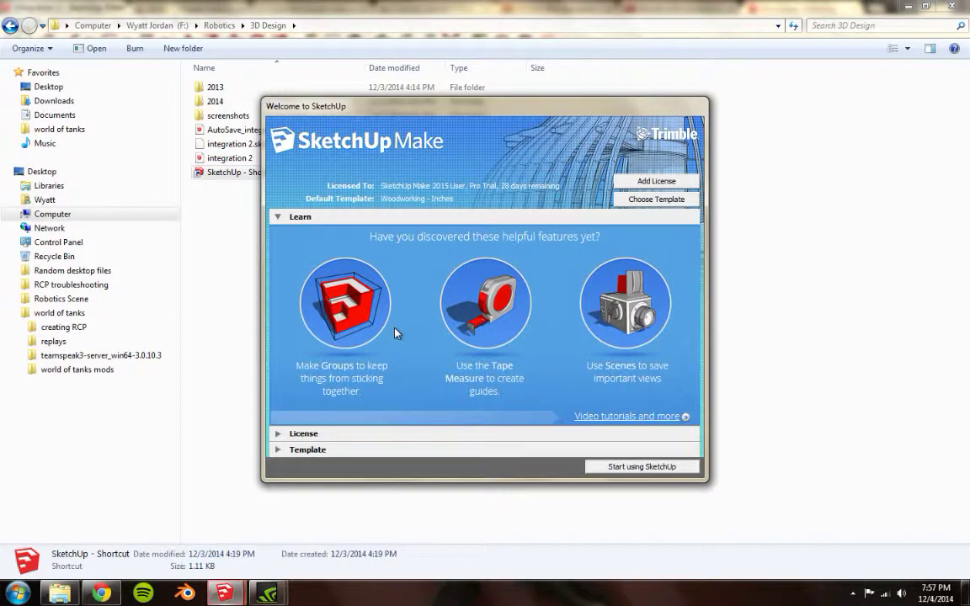
left_click(278, 451)
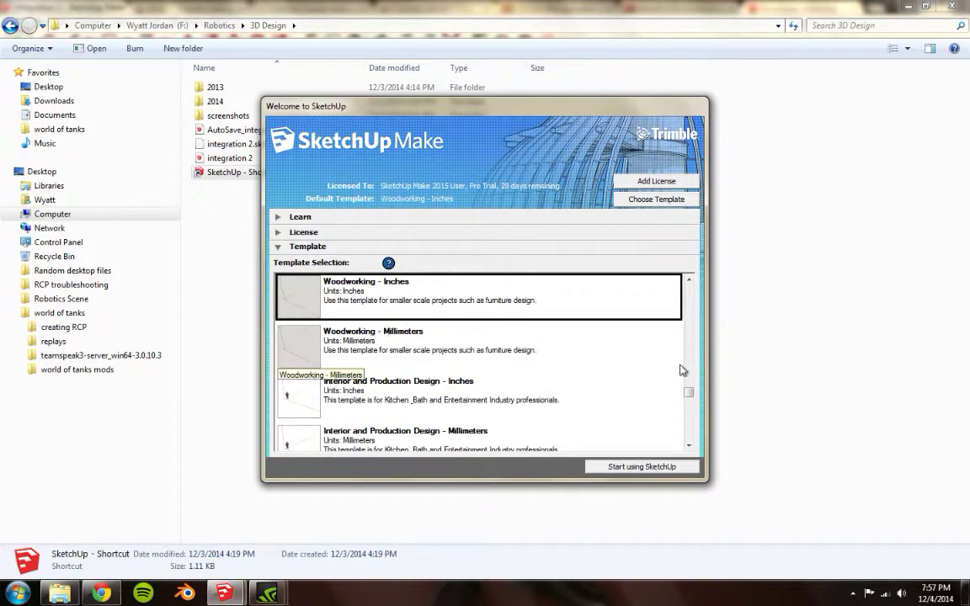
left_click_drag(690, 396, 692, 389)
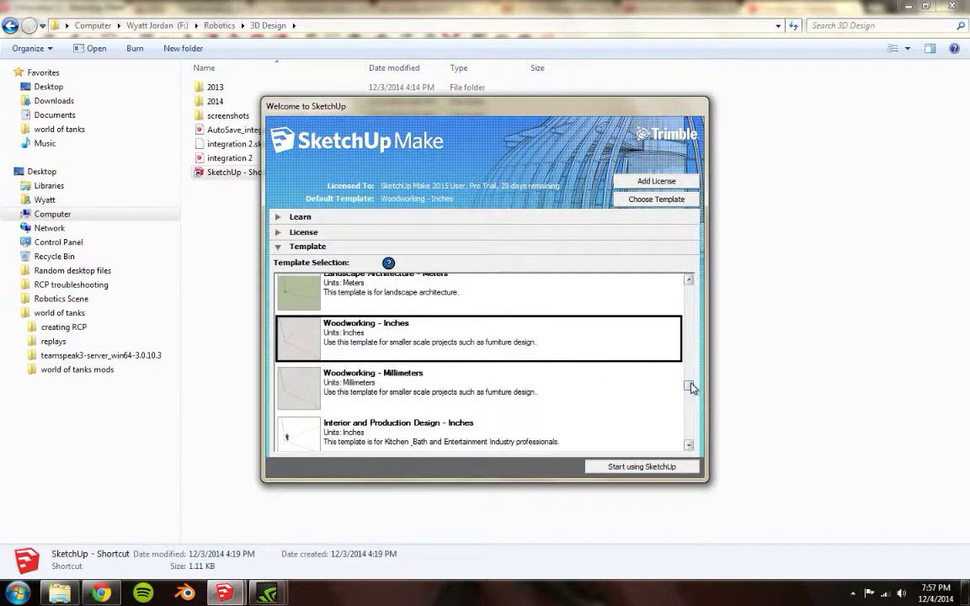
mouse_move(690, 388)
left_mouse_down()
mouse_move(690, 423)
mouse_move(689, 390)
left_mouse_up()
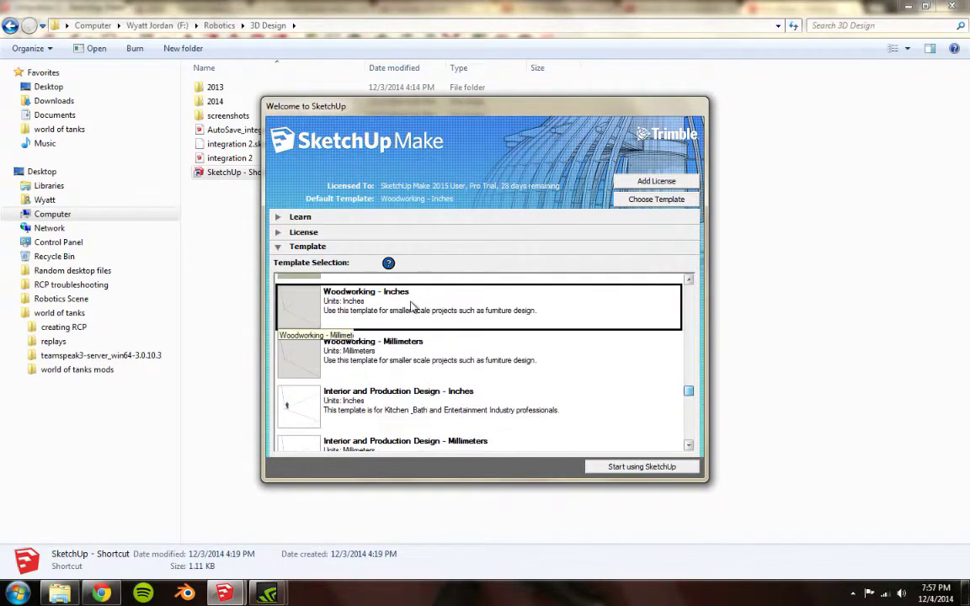
left_click(624, 468)
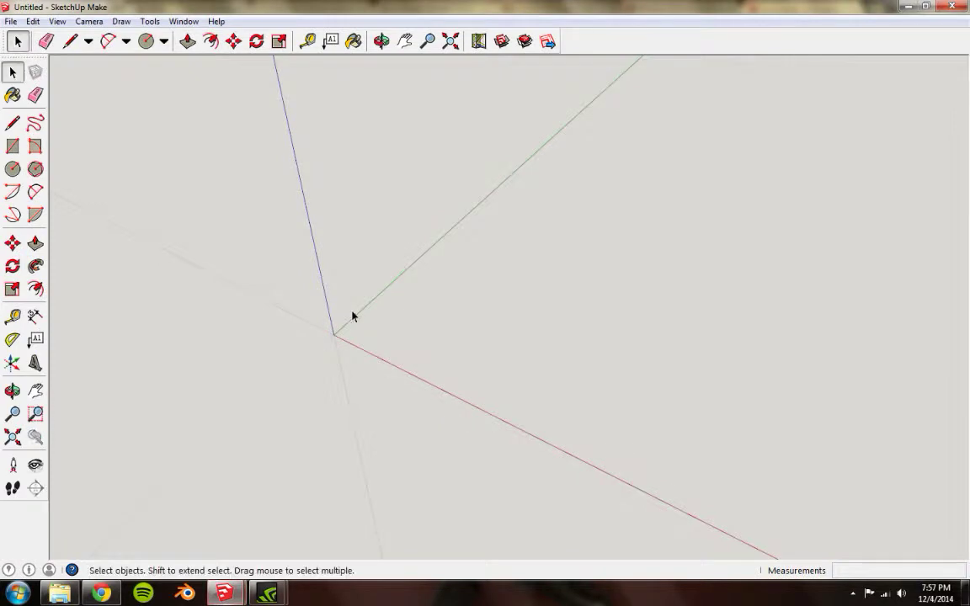
Check in the toolbar settings that the Large Tool Set is enabled.
mouse_move(353, 316)
middle_mouse_down()
mouse_move(363, 313)
mouse_move(217, 233)
middle_mouse_up()
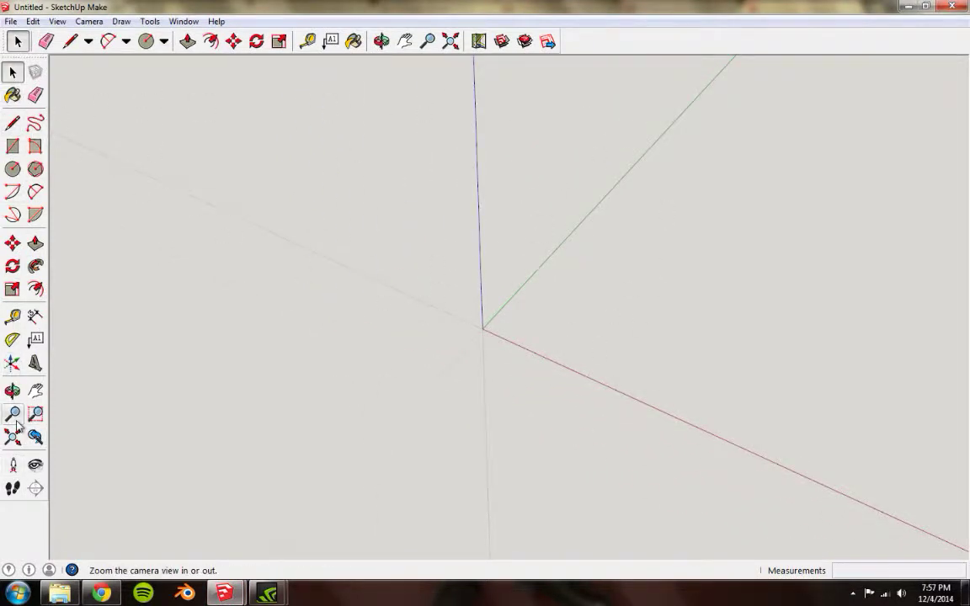
left_click(57, 21)
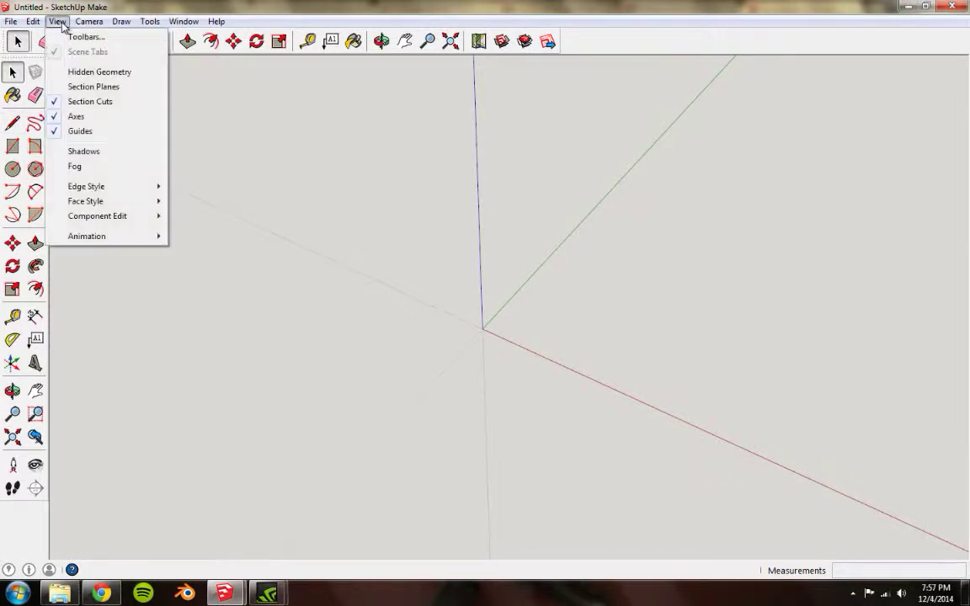
left_click(84, 37)
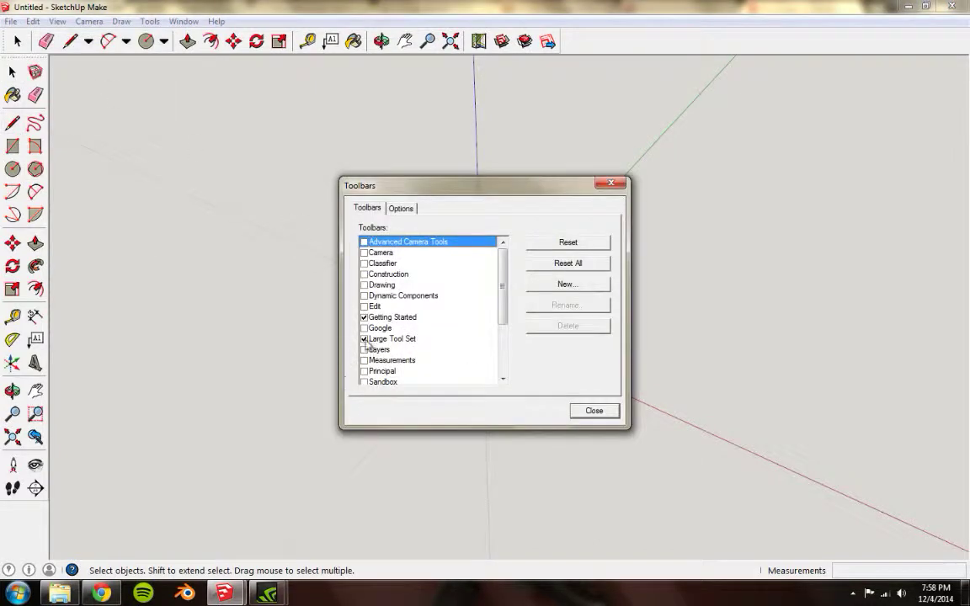
left_click(364, 339)
left_click(365, 339)
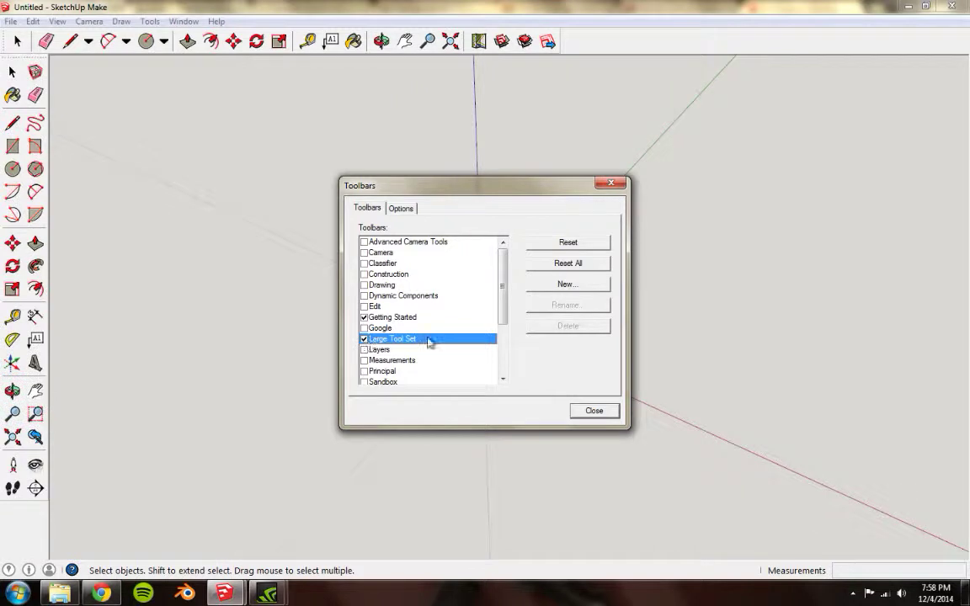
left_click(594, 411)
middle_click_drag(541, 362, 522, 329)
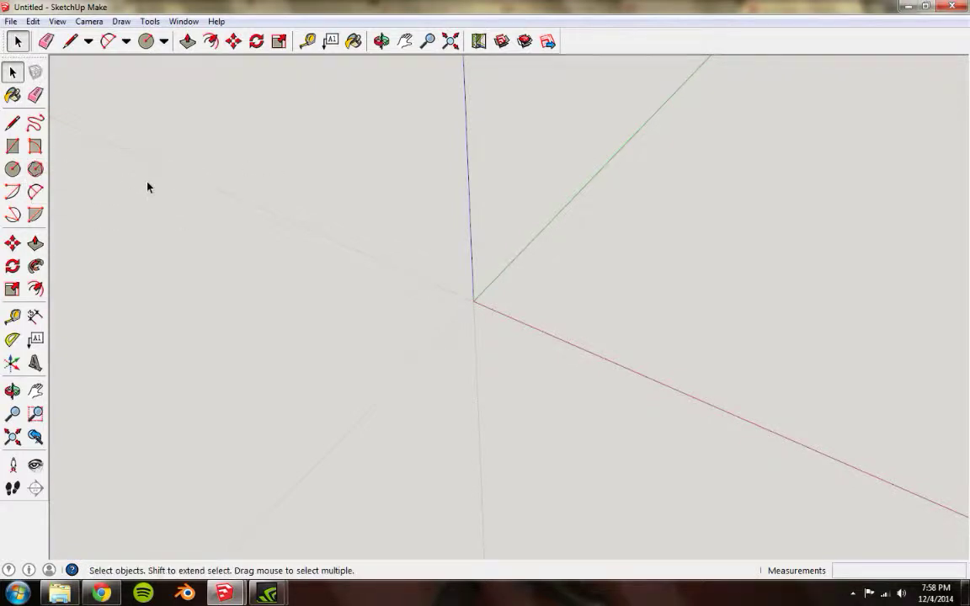
left_click(14, 125)
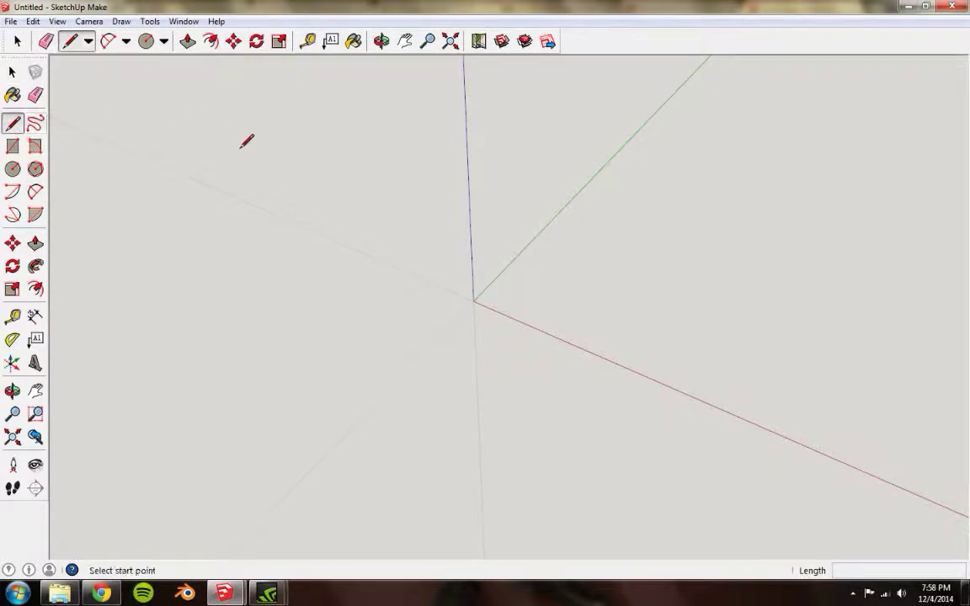
left_click(17, 41)
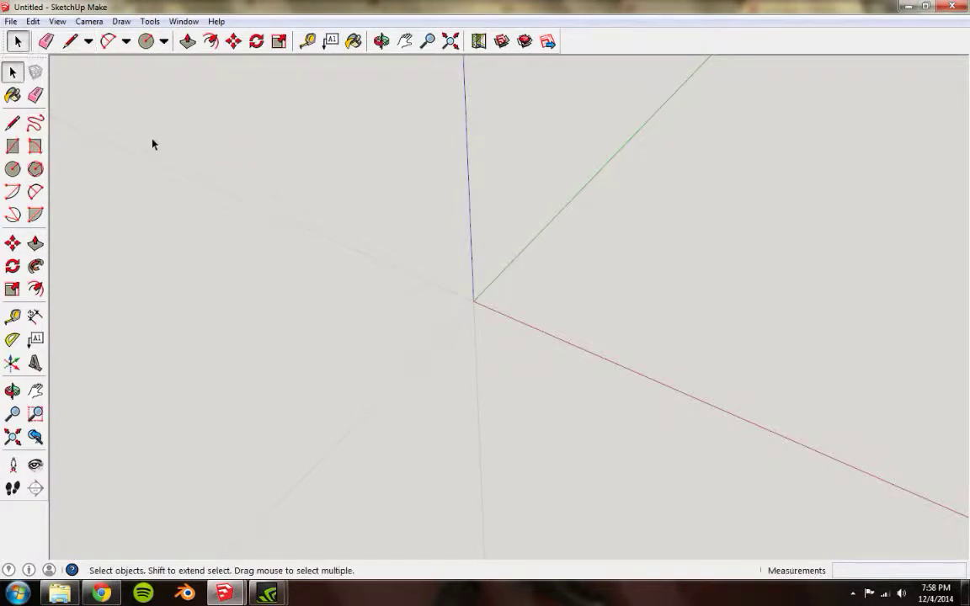
key("l")
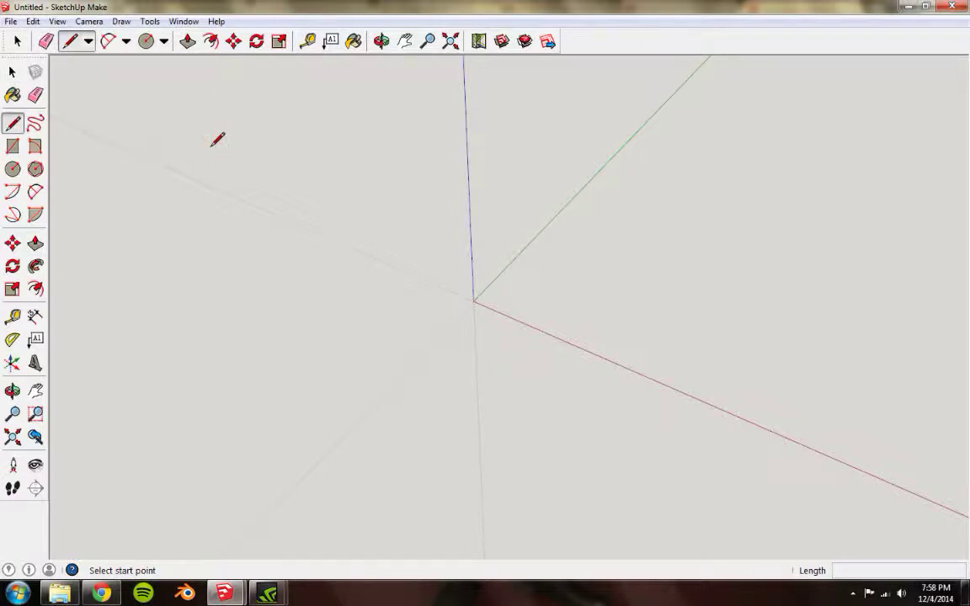
key("space")
key("l")
key("space")
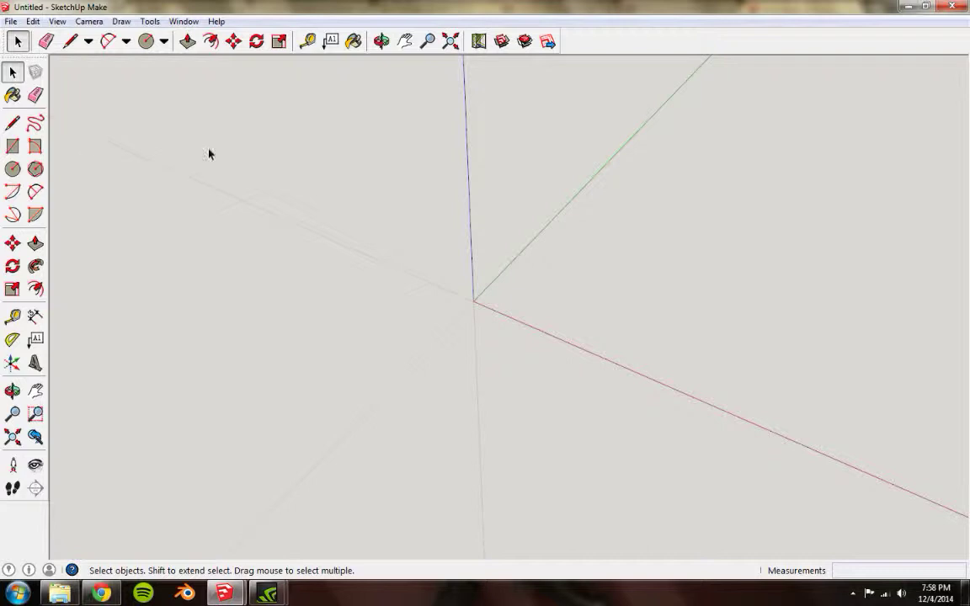
Draw a 1-inch square on the ground from the origin along the red and green axes with the Line tool.
left_click(13, 123)
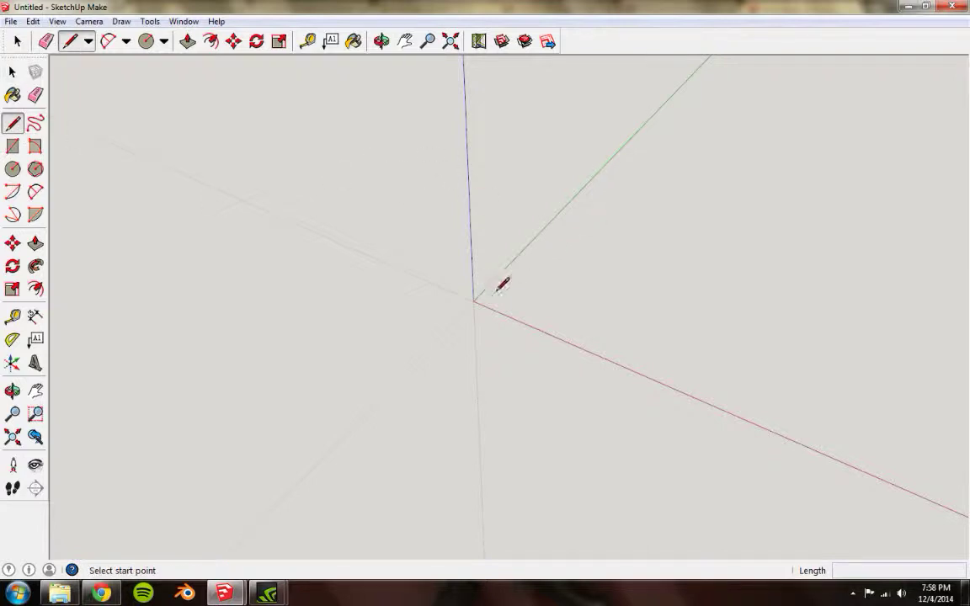
scroll(497, 293, "up", 4)
scroll(418, 305, "up", 1)
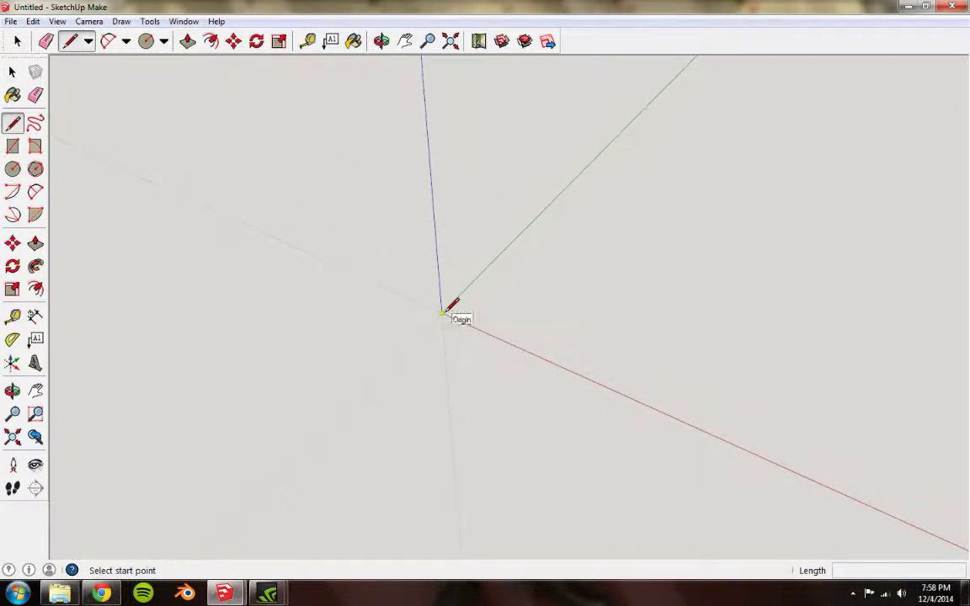
left_click(442, 312)
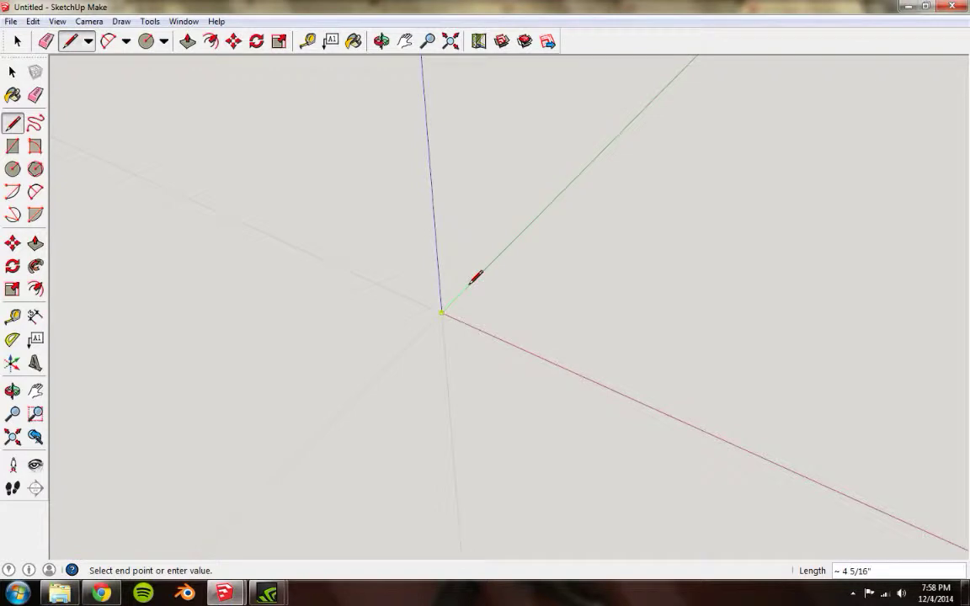
scroll(467, 286, "up", 2)
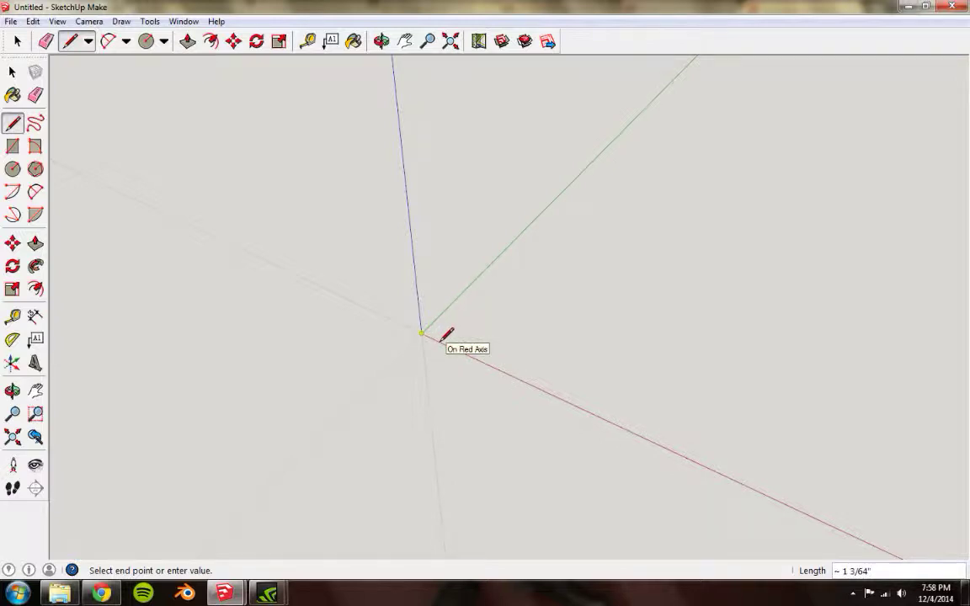
scroll(439, 340, "up", 3)
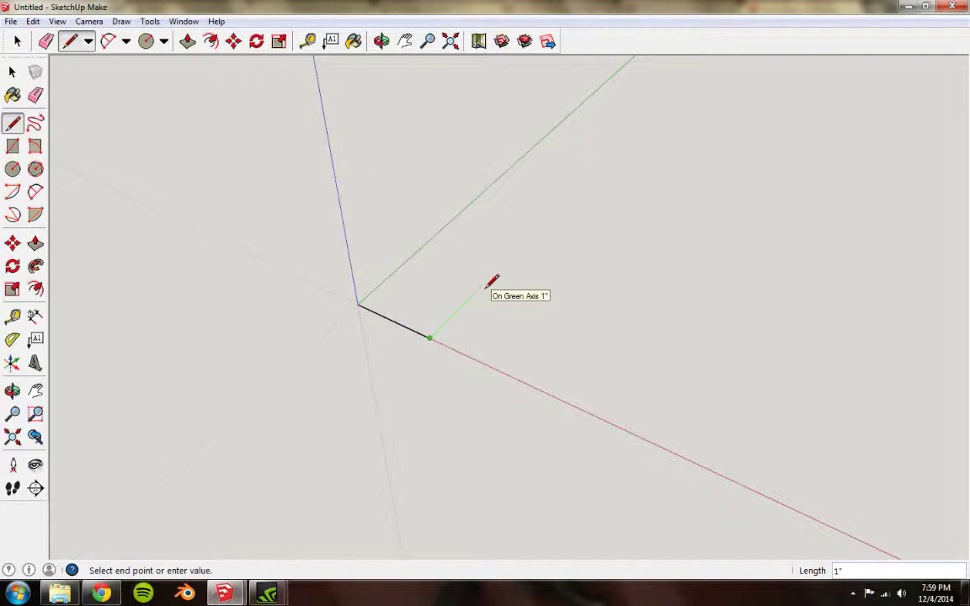
left_click(479, 286)
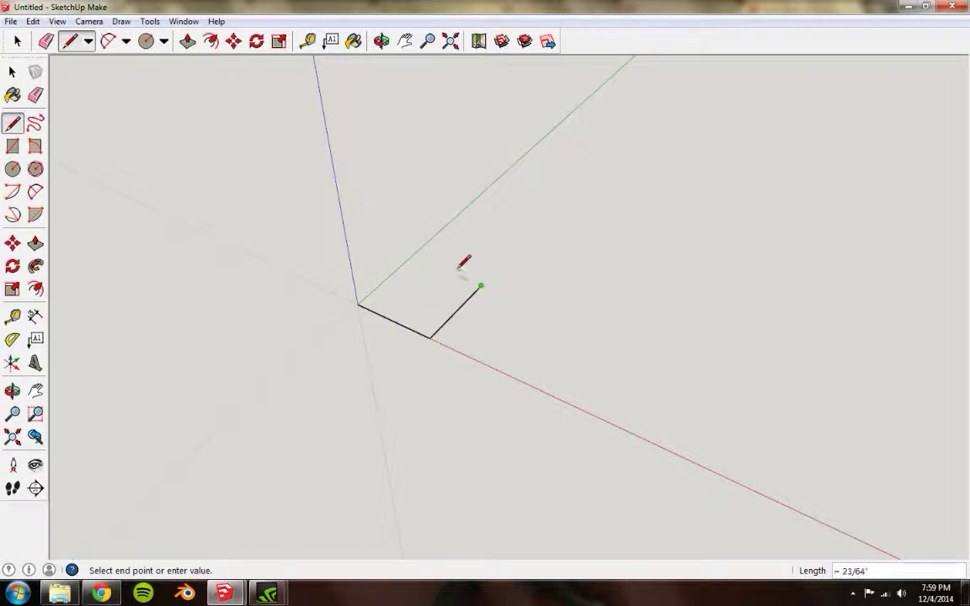
left_click(357, 303)
key("o")
left_click_drag(444, 310, 602, 329)
key("l")
middle_click_drag(468, 362, 540, 299)
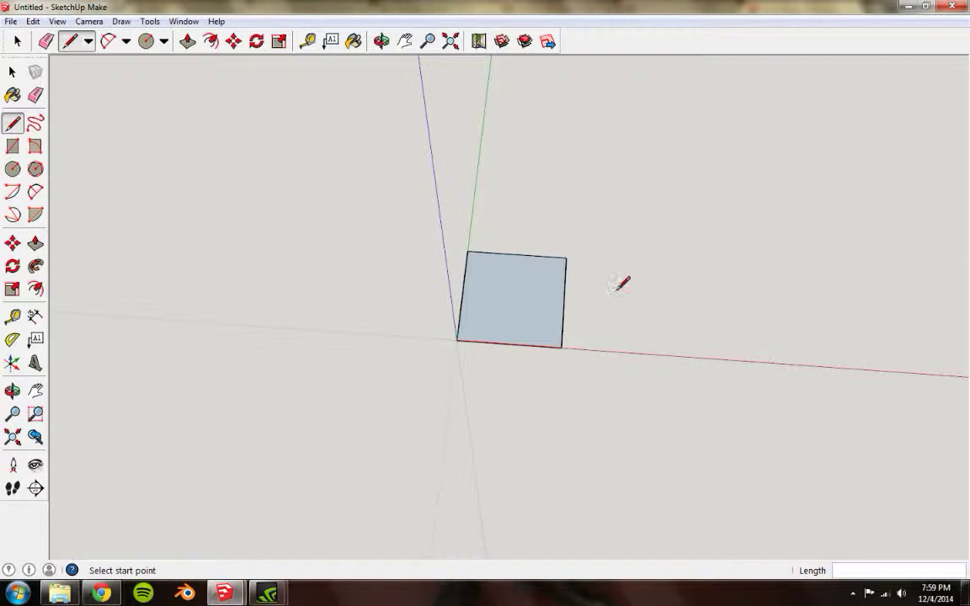
Select the whole line-drawn square and delete it.
key("space")
left_click_drag(406, 213, 633, 397)
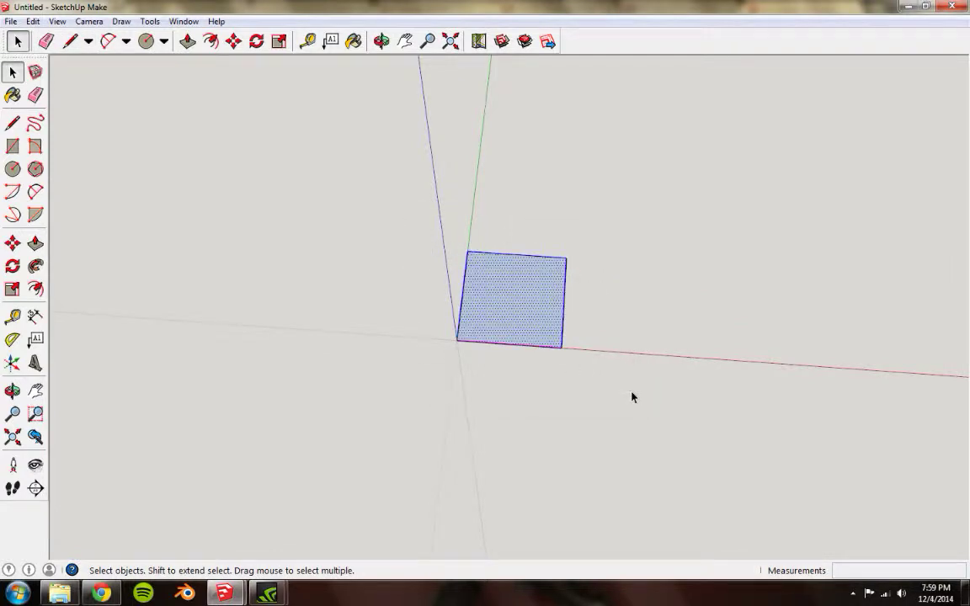
key("Delete")
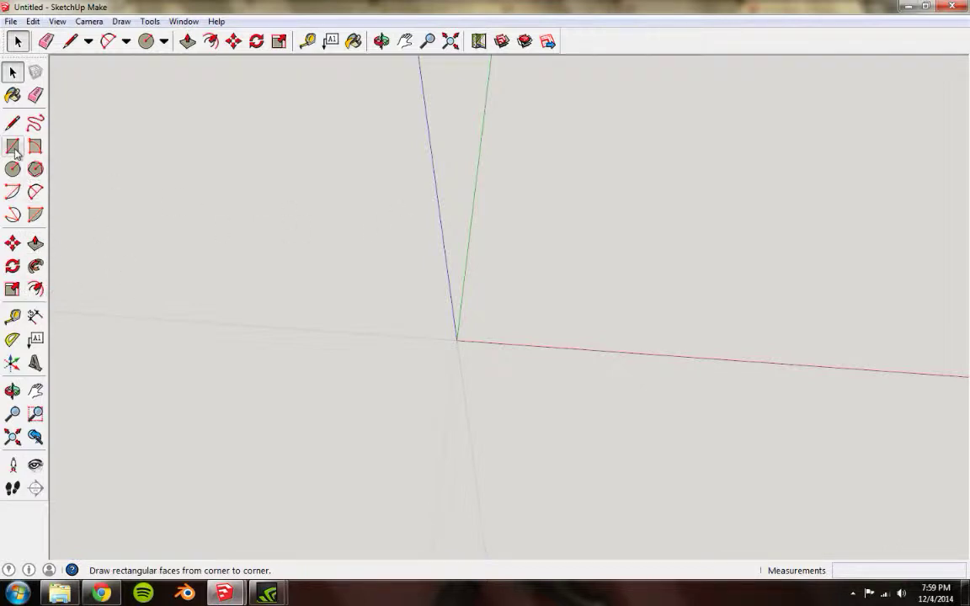
Draw a 1 by 1 inch rectangle on the ground starting at the origin.
key("r")
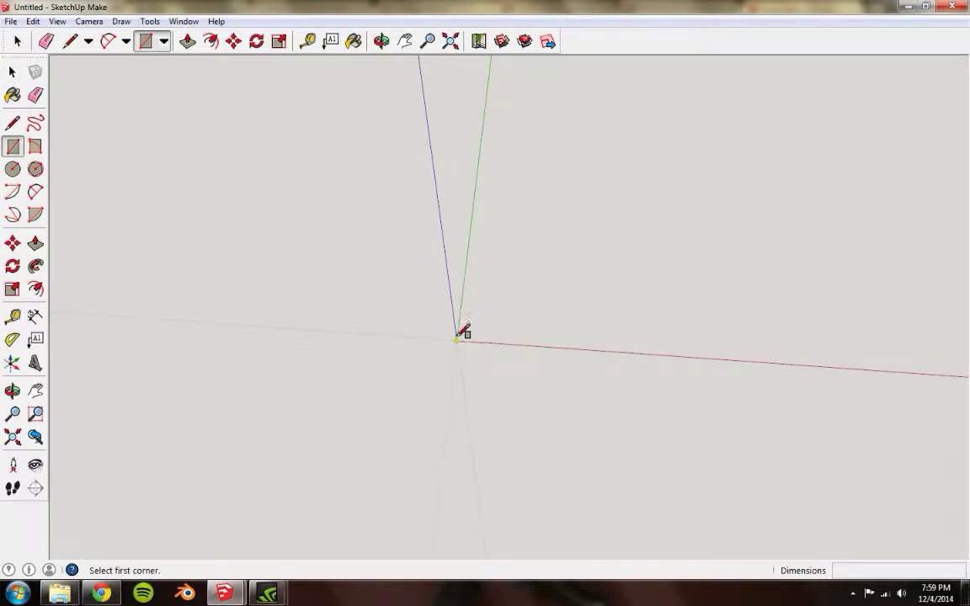
left_click(456, 339)
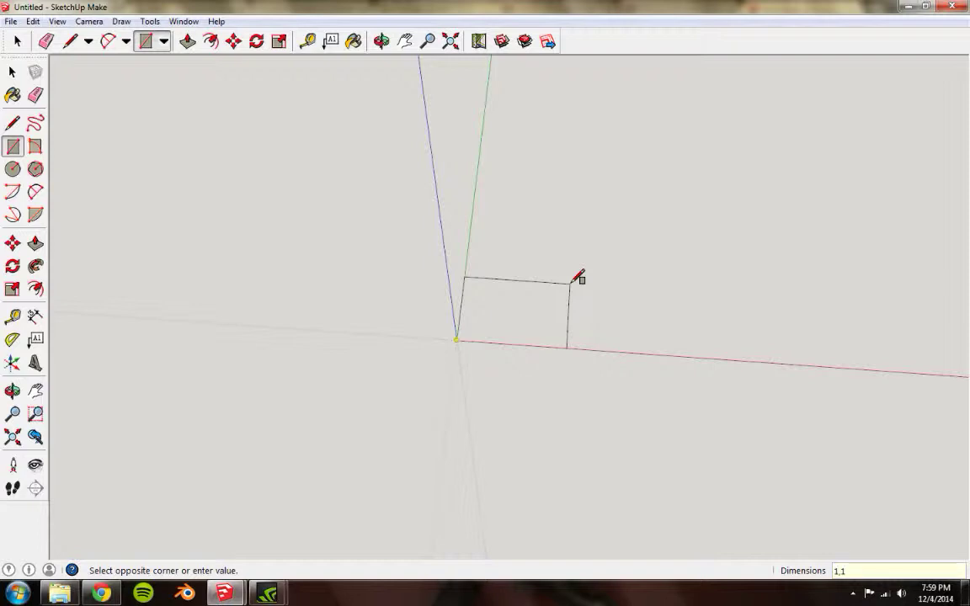
key("Return")
scroll(480, 282, "up", 4)
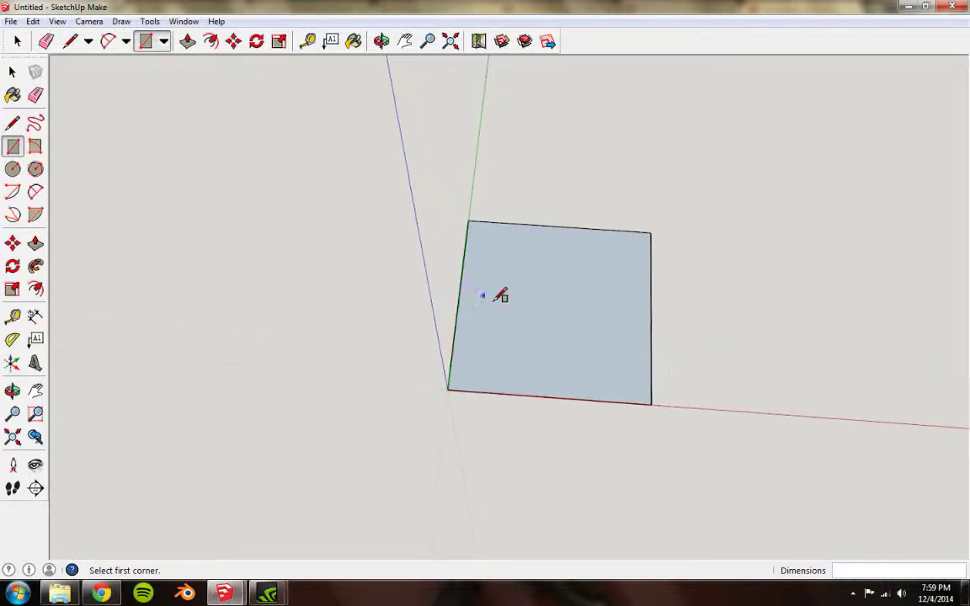
Push/Pull the square face up 8 inches into a tall column.
middle_click_drag(585, 325, 541, 251)
scroll(559, 310, "down", 3)
middle_click_drag(575, 312, 529, 239)
middle_click_drag(554, 291, 492, 298)
scroll(539, 310, "down", 2)
mouse_move(558, 325)
middle_mouse_down()
mouse_move(490, 325)
mouse_move(552, 319)
middle_mouse_up()
scroll(545, 321, "down", 2)
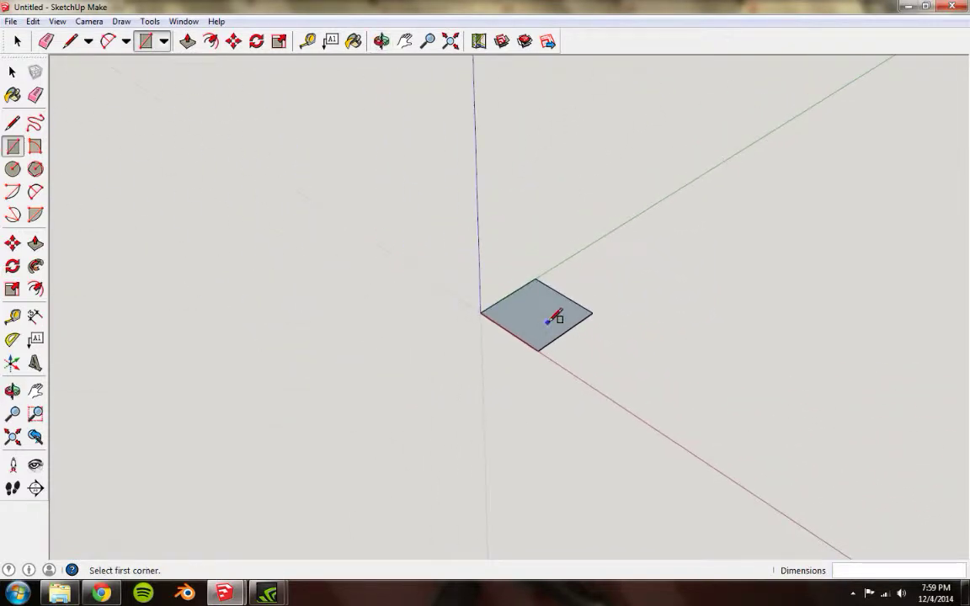
key("p")
left_click_drag(547, 314, 552, 166)
scroll(551, 110, "down", 2)
middle_click_drag(554, 102, 416, 279, "shift")
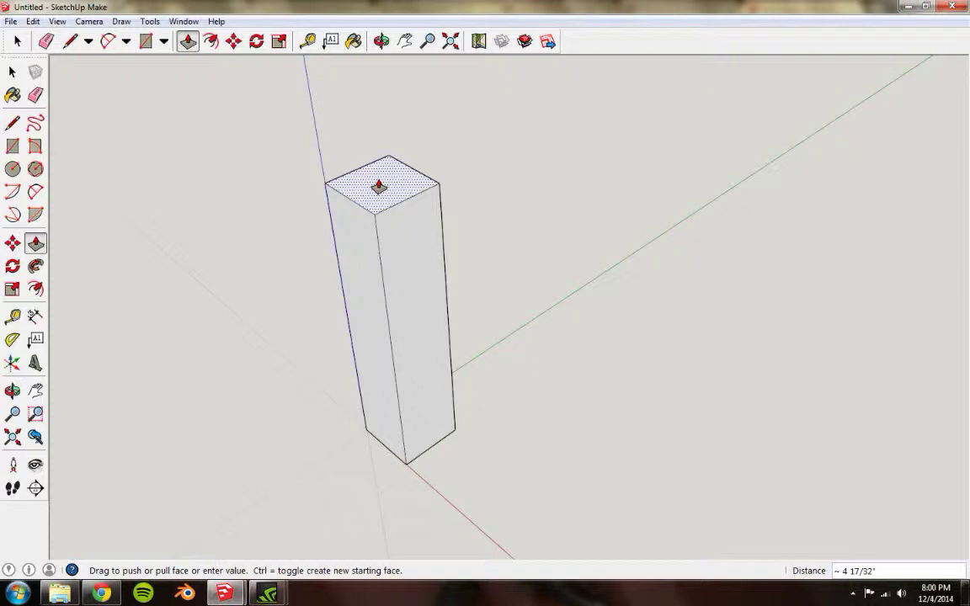
key("Return")
Offset the edges of the column's top face inward by 1/8 inch.
scroll(379, 187, "down", 5)
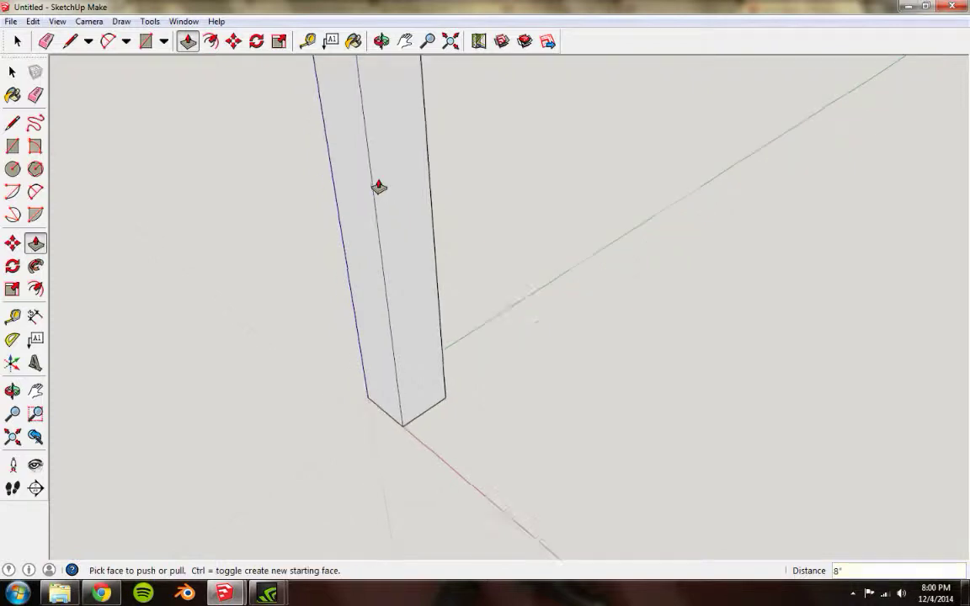
middle_click_drag(383, 163, 316, 210, "shift")
scroll(467, 341, "up", 4)
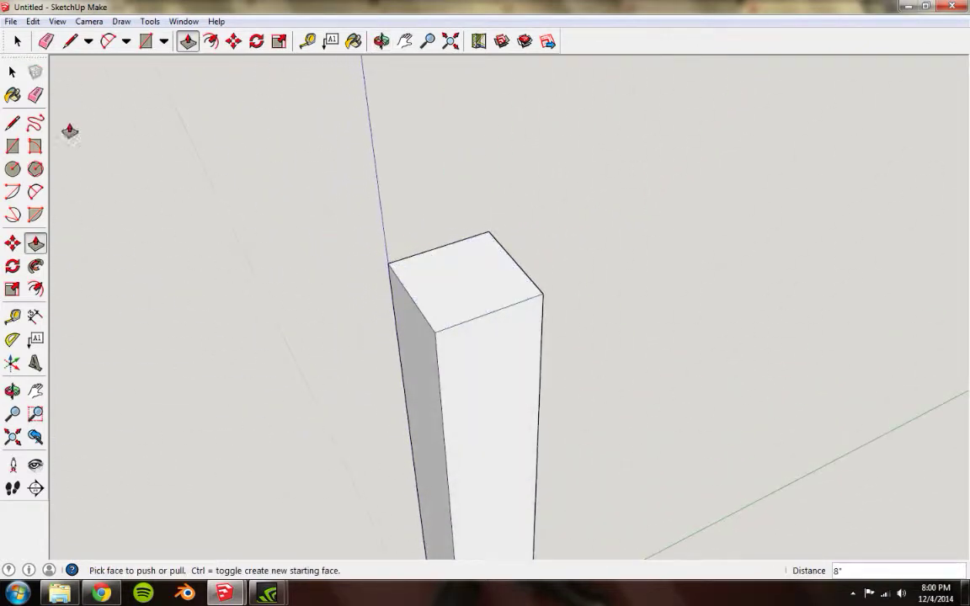
left_click(18, 43)
scroll(499, 373, "down", 3)
middle_click_drag(492, 418, 572, 461, "shift")
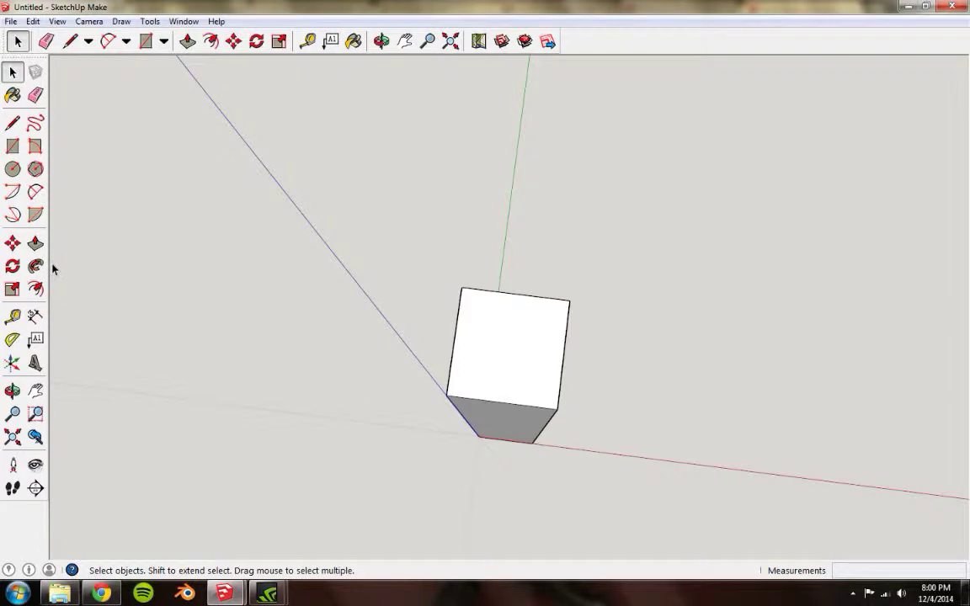
left_click(36, 288)
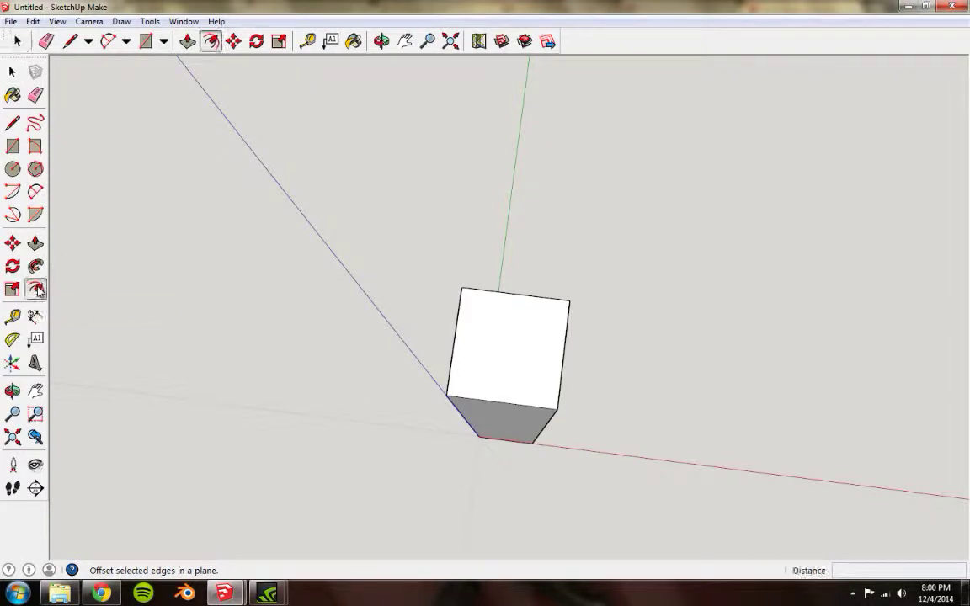
left_click(509, 360)
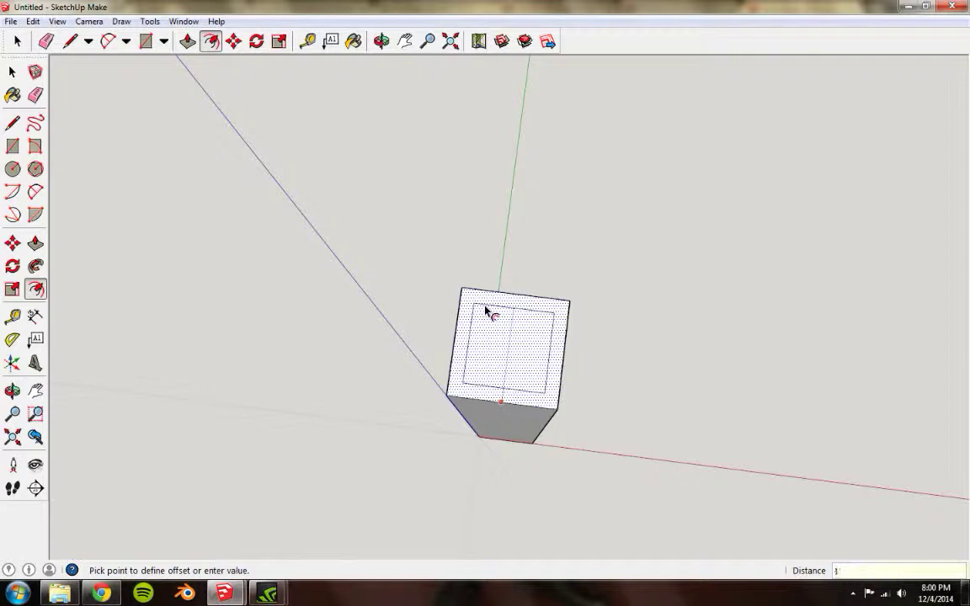
left_click(486, 309)
Dimension the rim width between the inner and outer corners of the column's top face, and delete that dimension.
middle_click_drag(501, 330, 519, 362)
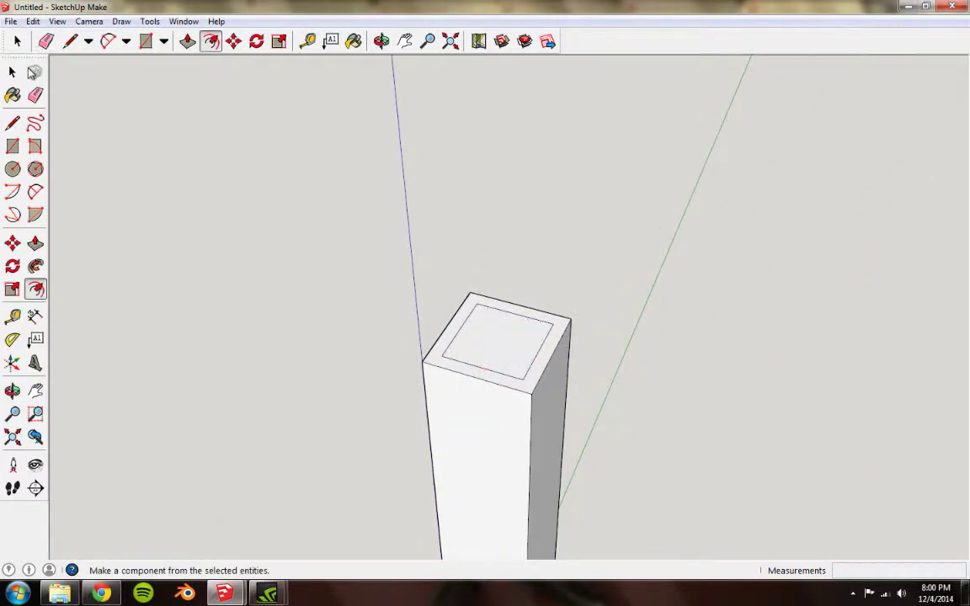
left_click(12, 72)
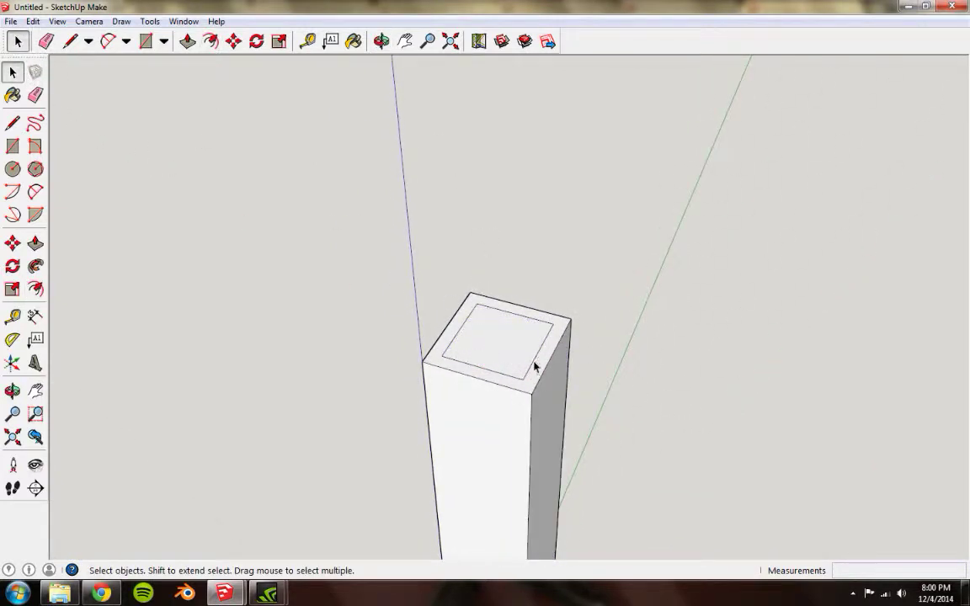
left_click(34, 317)
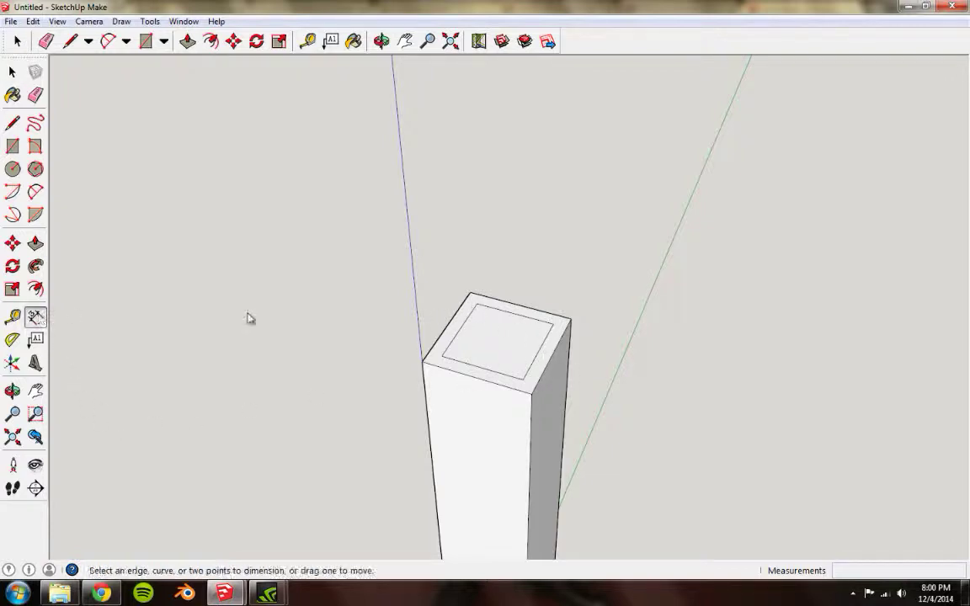
left_click(553, 325)
left_click(568, 328)
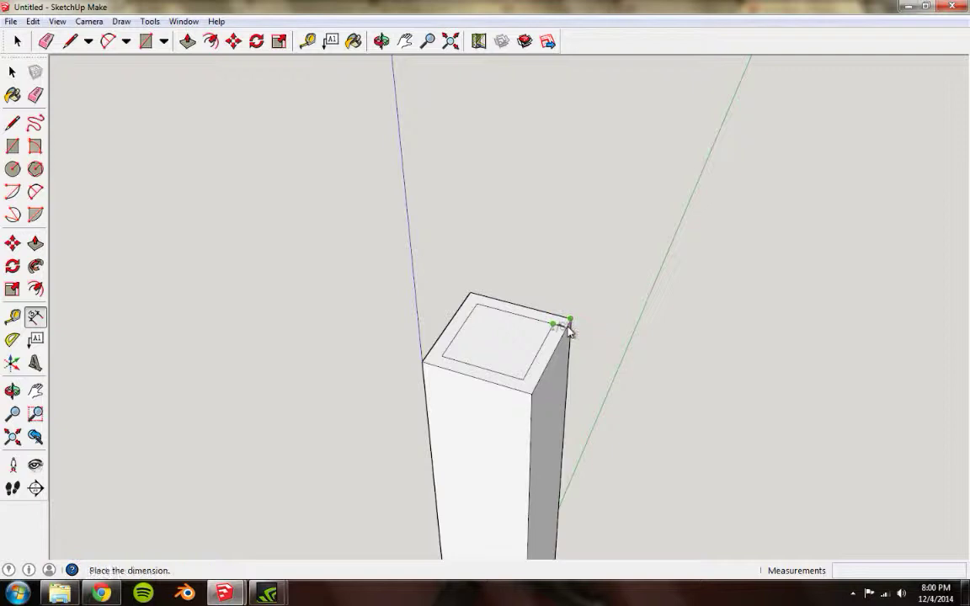
left_click(617, 283)
scroll(594, 282, "up", 5)
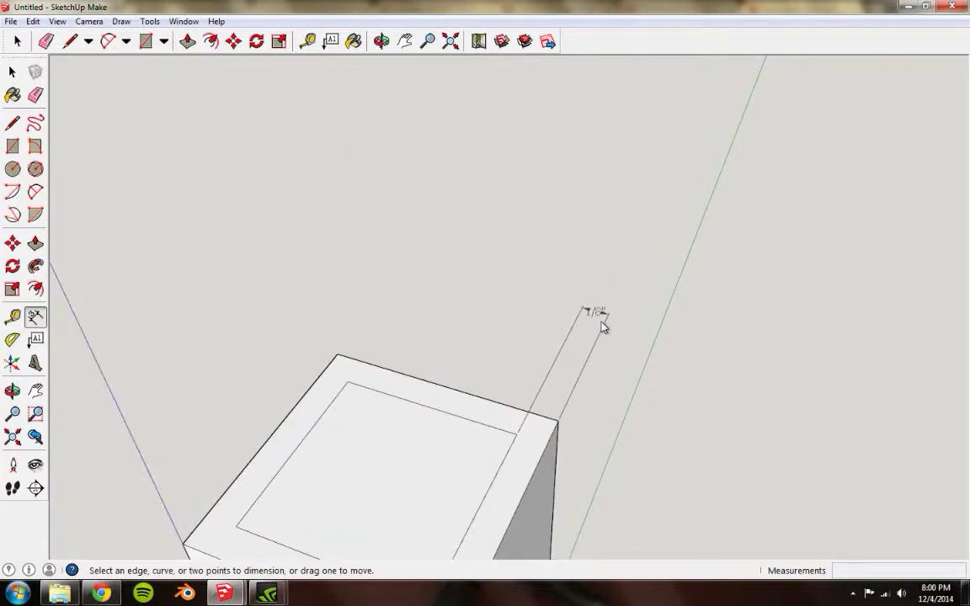
key("space")
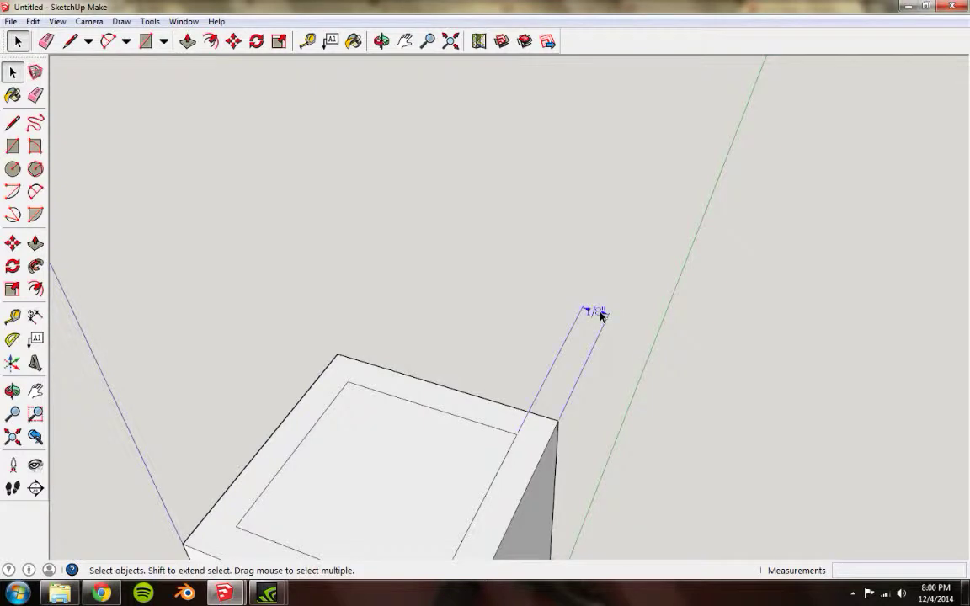
key("Delete")
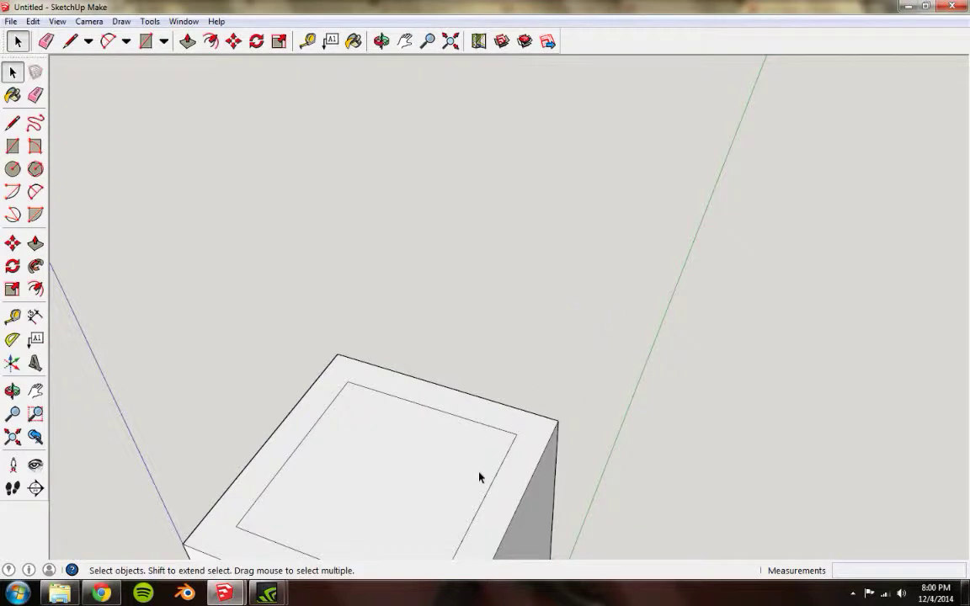
Push/Pull the inner square of the top face 8 inches down through the column to make a hollow tube.
middle_click_drag(478, 478, 487, 395)
key("p")
left_click(530, 329)
middle_click_drag(526, 327, 539, 245)
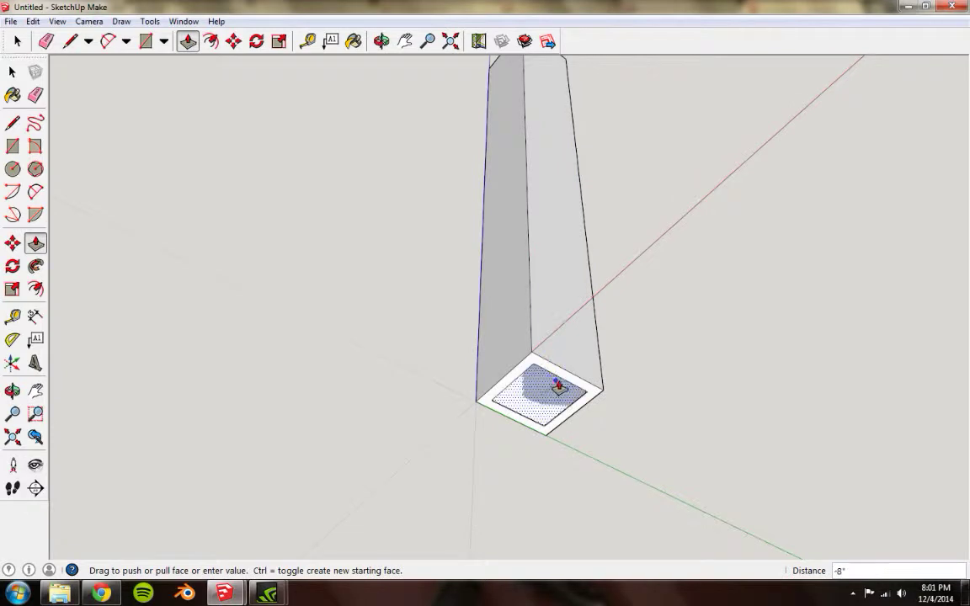
middle_click_drag(547, 380, 564, 459)
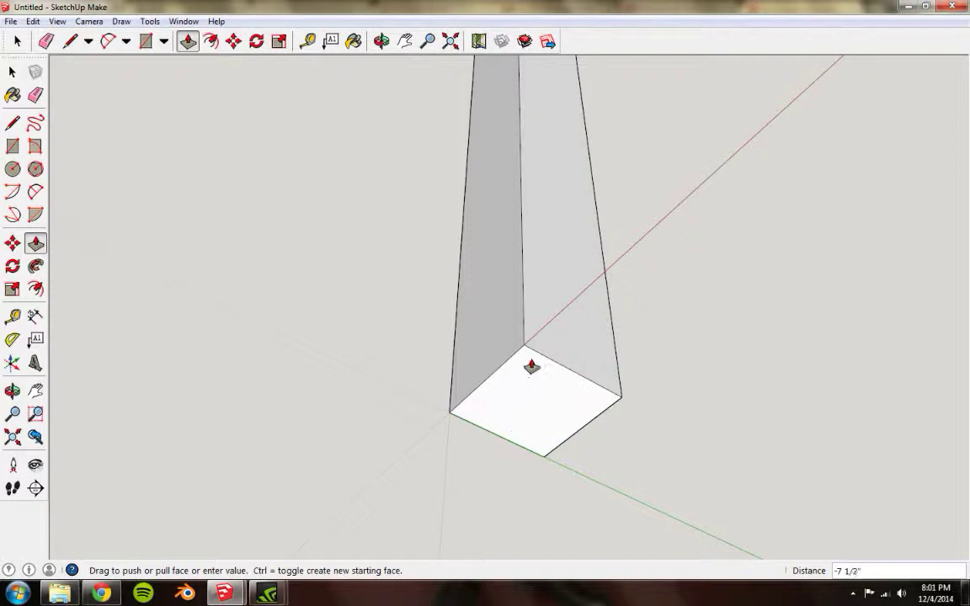
scroll(573, 386, "up", 2)
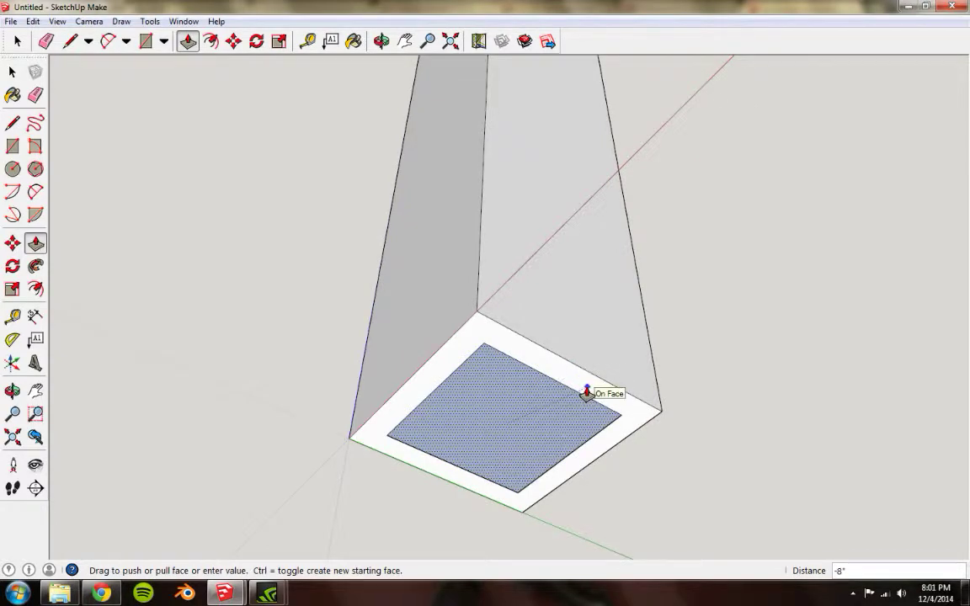
left_click(587, 390)
middle_click_drag(587, 391, 515, 219)
middle_click_drag(502, 368, 506, 271)
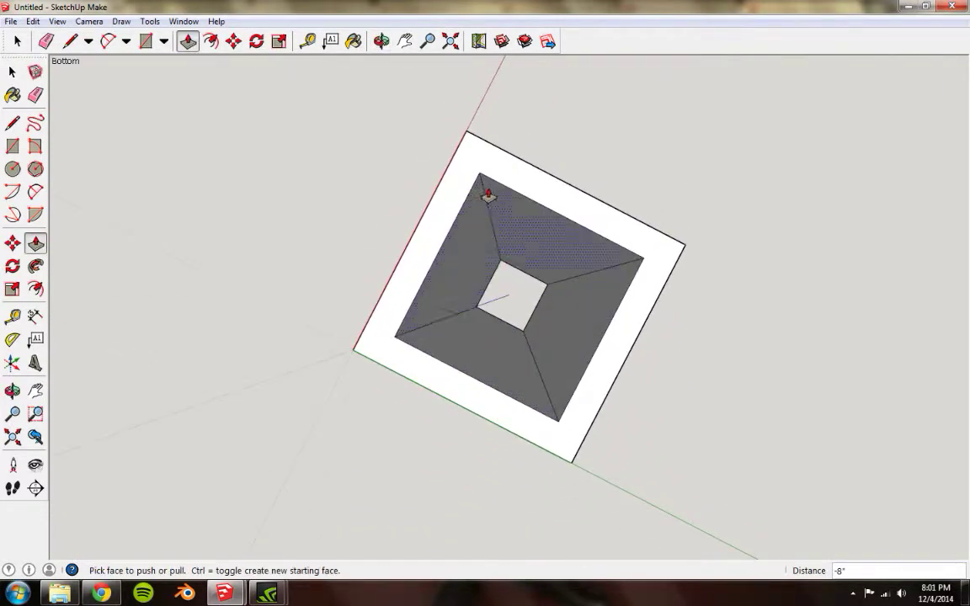
Draw a 1-inch vertical line down the tube's side face from the midpoint of its upper edge.
key("space")
middle_click_drag(528, 288, 543, 270)
scroll(532, 318, "up", 3)
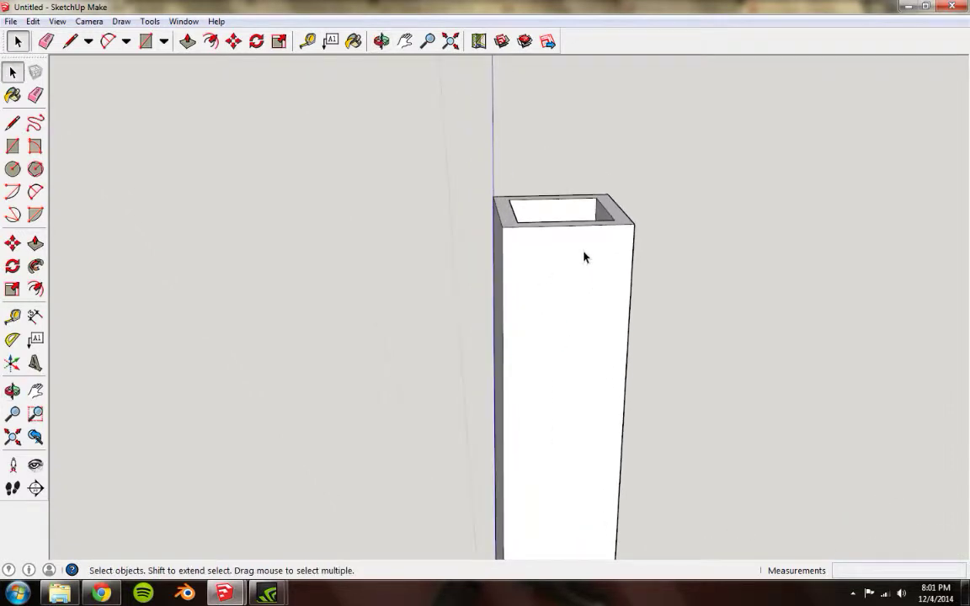
key("l")
left_click(569, 224)
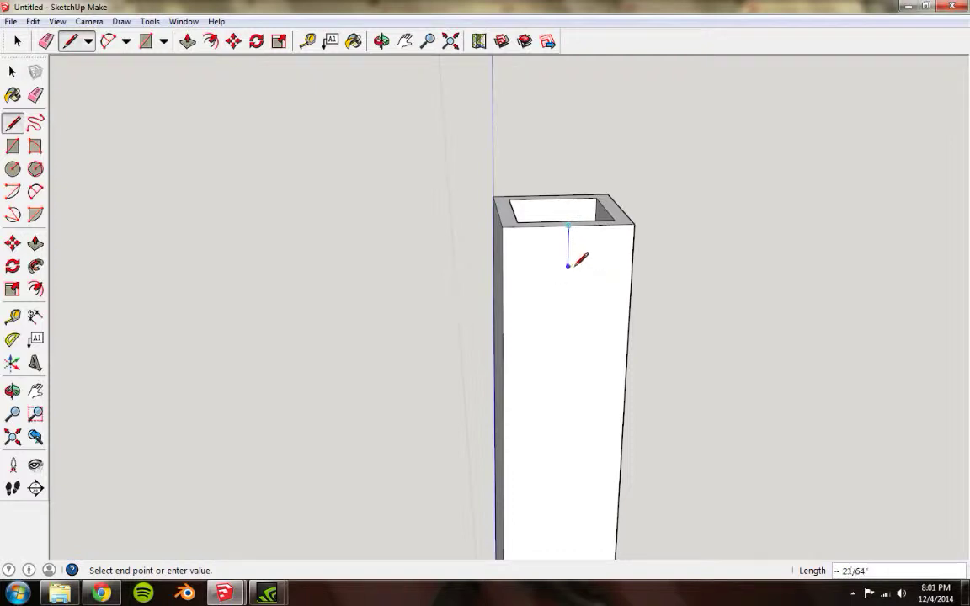
key("Return")
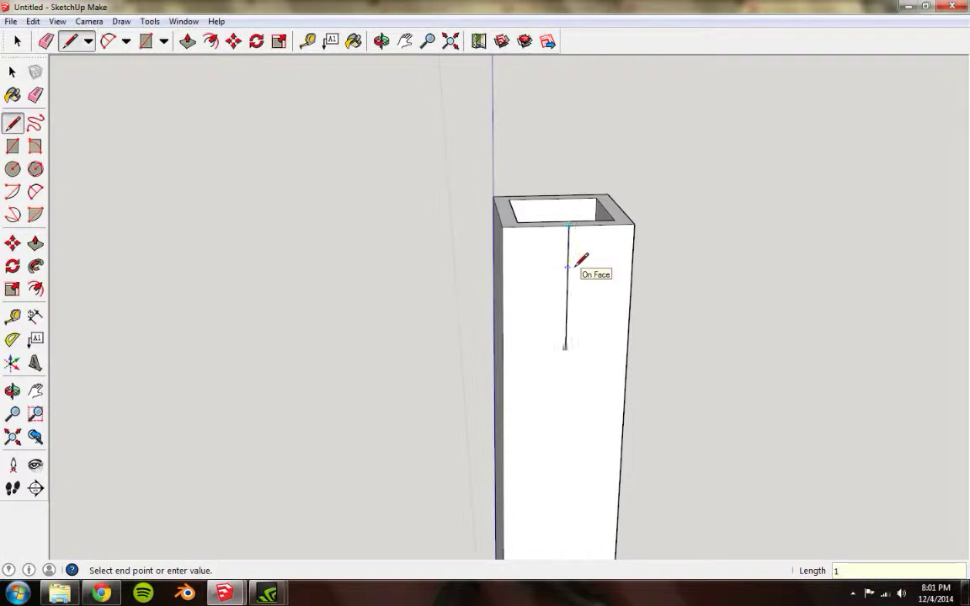
scroll(601, 303, "down", 1)
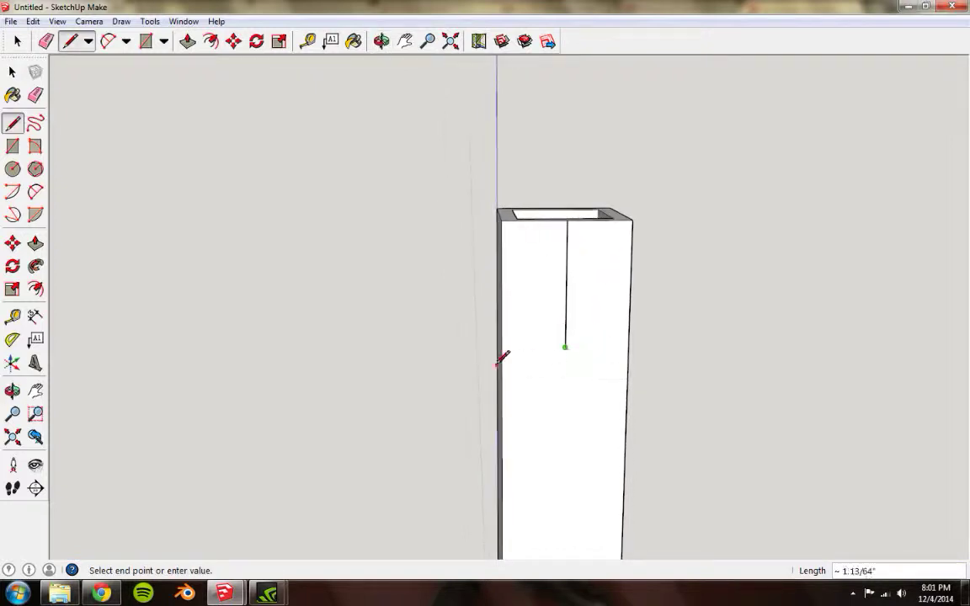
Draw a circle with a 1/8-inch radius centred on the lower end of the line on the tube's side face.
key("c")
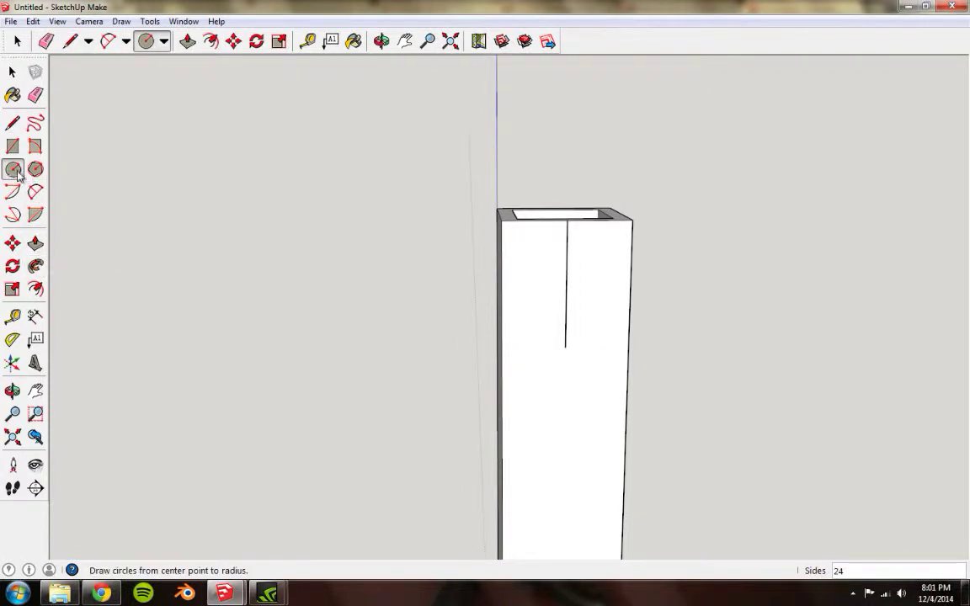
left_click(565, 346)
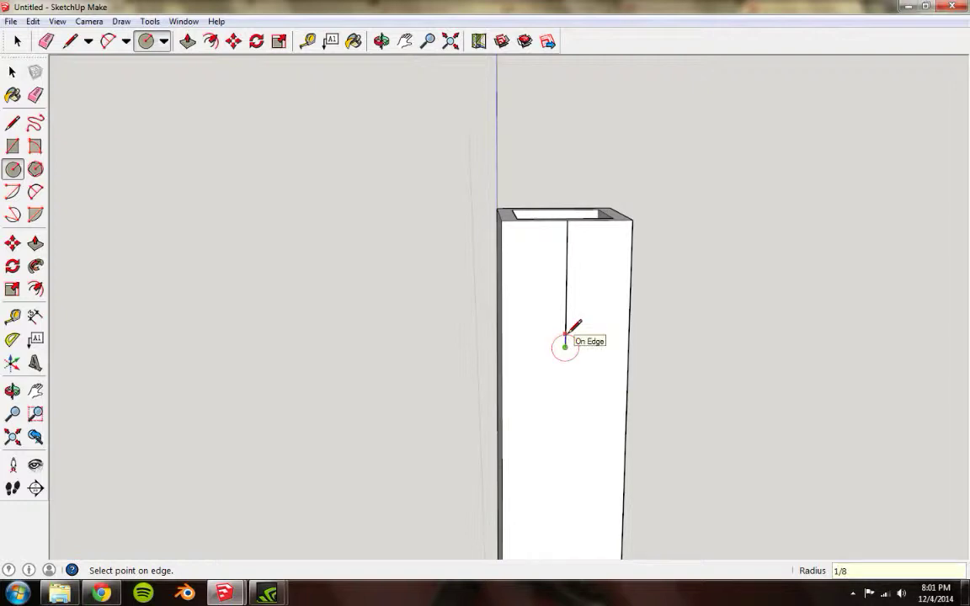
Try to Push/Pull the circle 1 inch through the tube.
middle_click_drag(573, 326, 587, 359)
scroll(589, 364, "up", 2)
key("p")
left_click(547, 336)
middle_click_drag(393, 338, 802, 353)
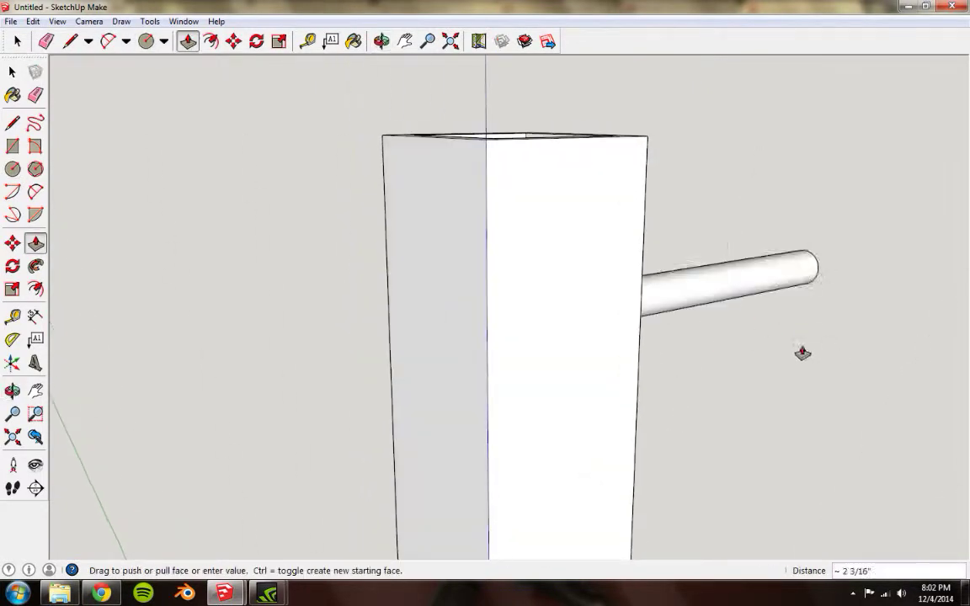
left_click(444, 227)
middle_click_drag(569, 252, 550, 448)
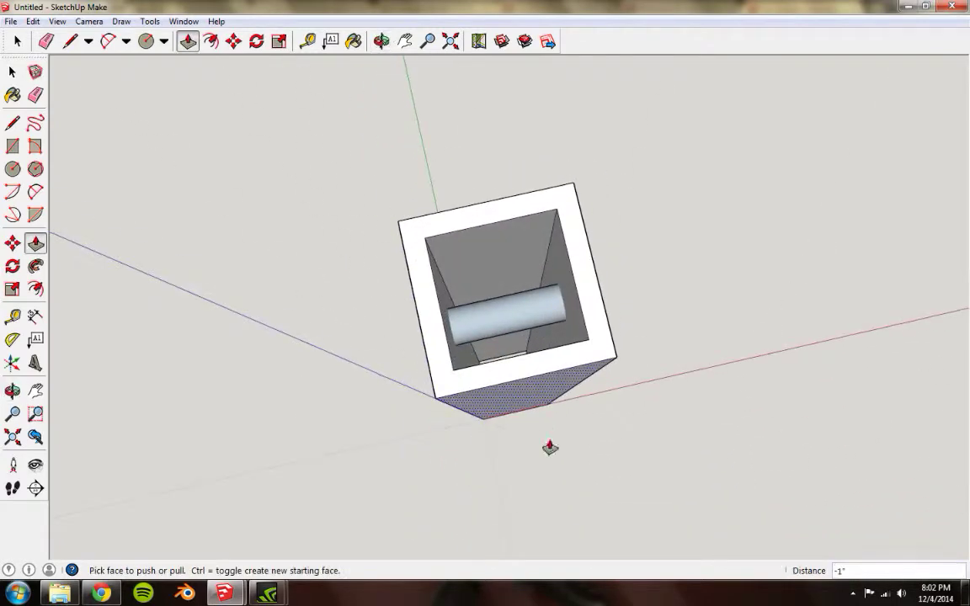
Push/Pull the circle 1/8 inch inward to cut a hole through the tube's side wall.
middle_click_drag(557, 399, 260, 201)
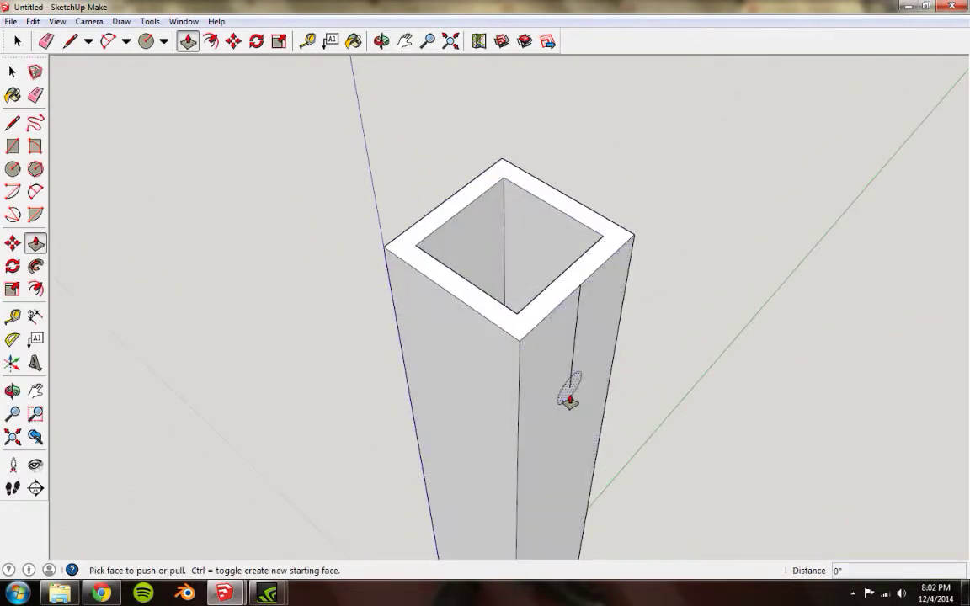
left_click(569, 392)
middle_click_drag(520, 344, 581, 317)
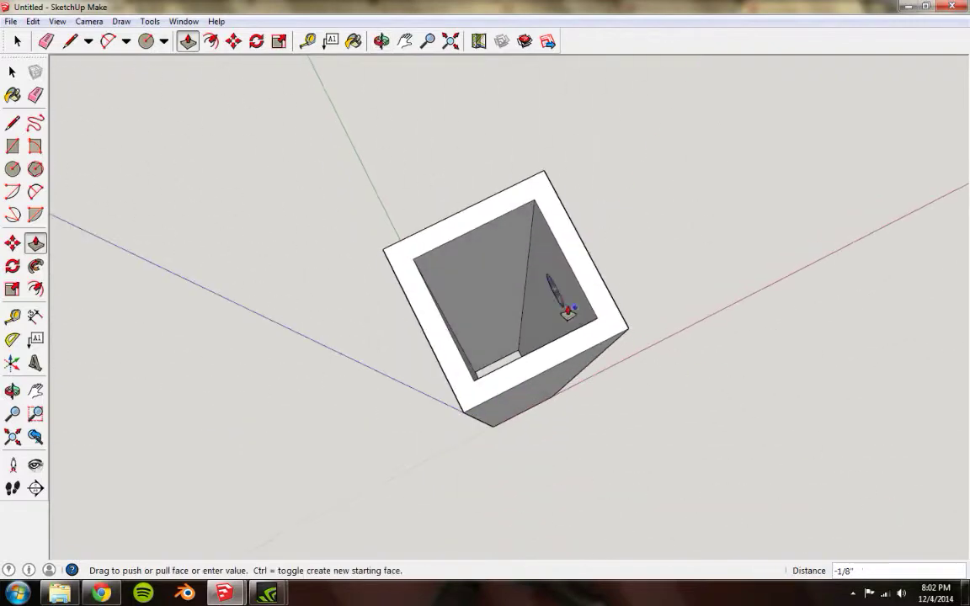
Examine the hole in the tube's side wall from several angles and distances.
middle_click_drag(546, 252, 505, 278)
scroll(541, 299, "down", 5)
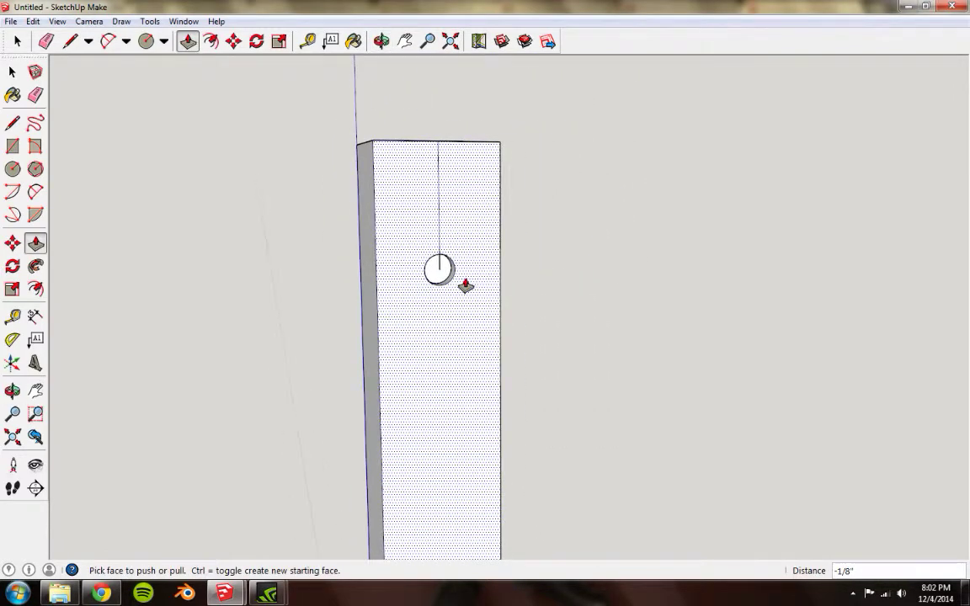
key("space")
middle_click_drag(610, 304, 463, 313)
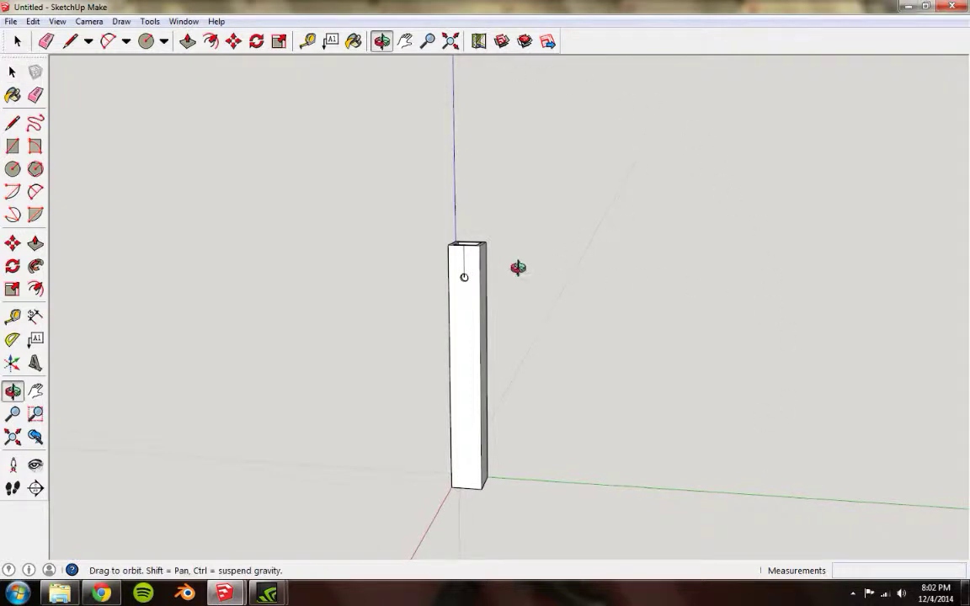
middle_click_drag(510, 267, 546, 275)
scroll(481, 284, "up", 4)
middle_click_drag(452, 292, 531, 275)
middle_click_drag(455, 272, 316, 246)
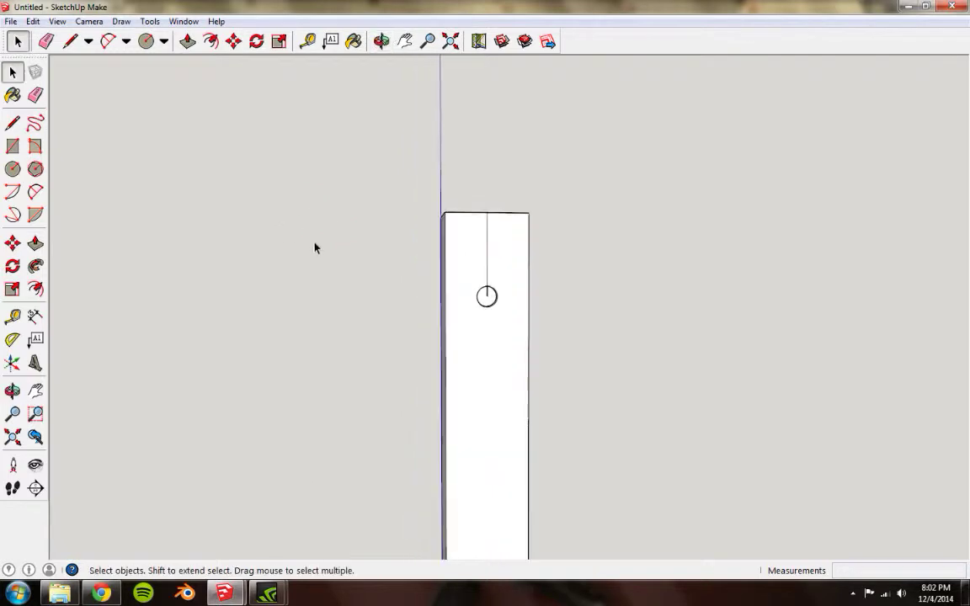
Draw a 1/2-inch line up from the hole's centre and a 1/2-inch horizontal line from its upper end to the tube's edge.
left_click(13, 124)
scroll(514, 261, "up", 3)
middle_click_drag(515, 260, 493, 244)
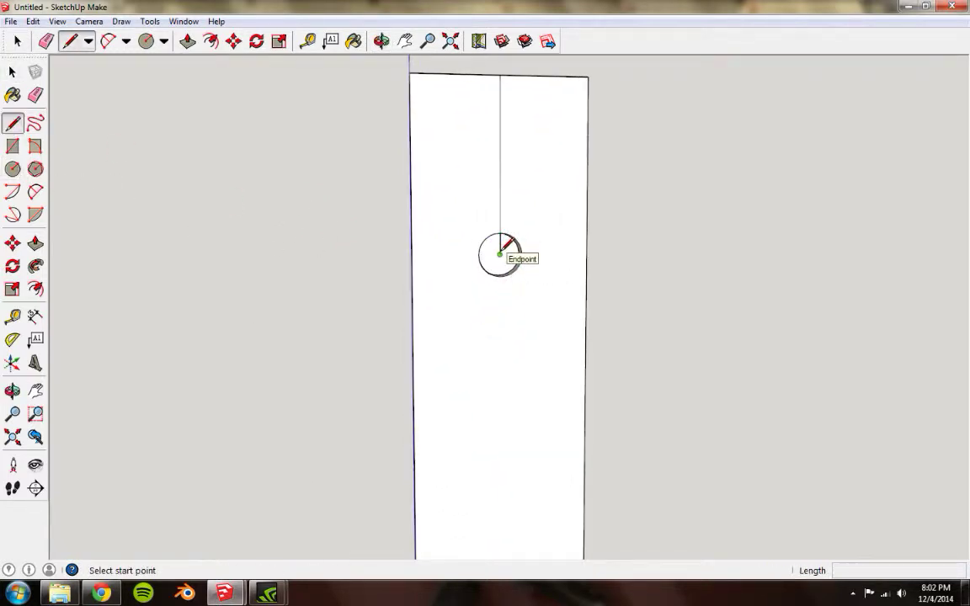
left_click(500, 254)
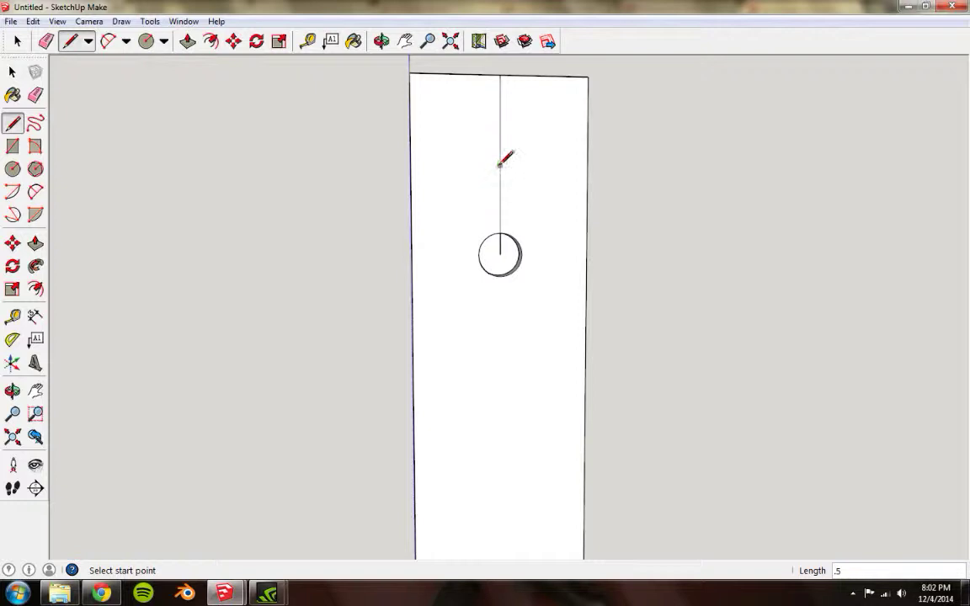
left_click(411, 165)
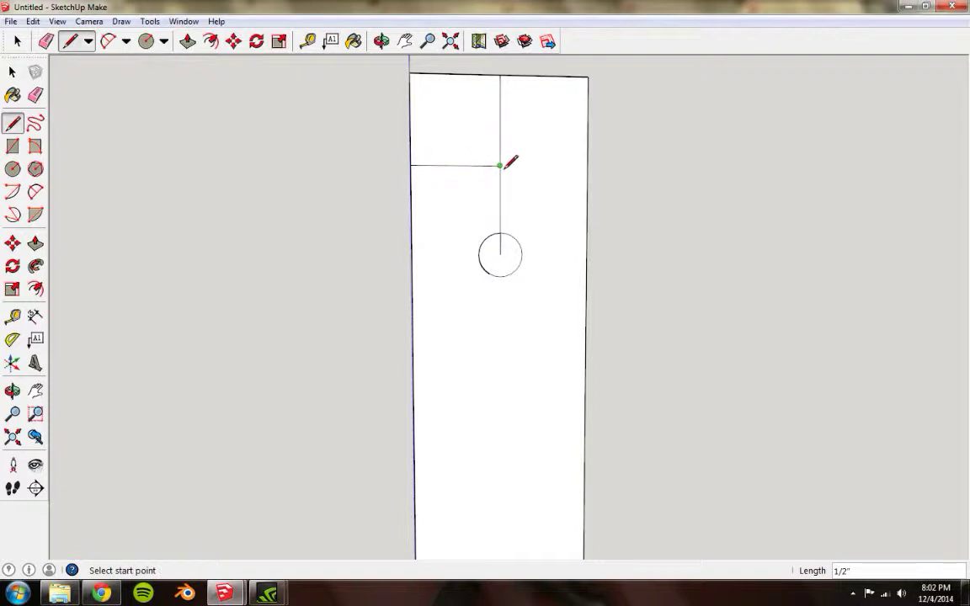
Draw a 1-inch square standing out along the red axis from the tube's vertical edge, its upper corner at the horizontal line's end.
left_click(411, 164)
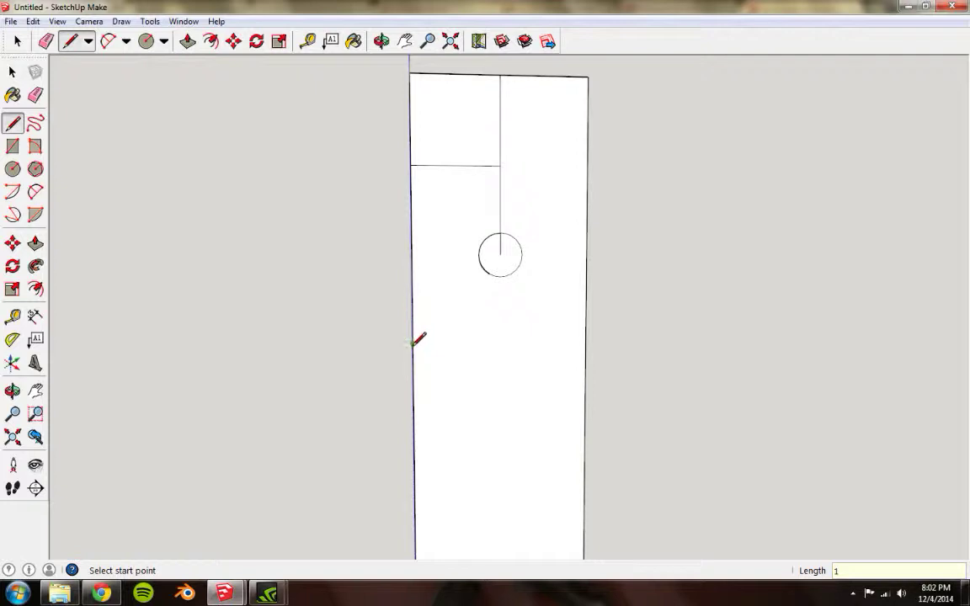
middle_click_drag(413, 342, 588, 354)
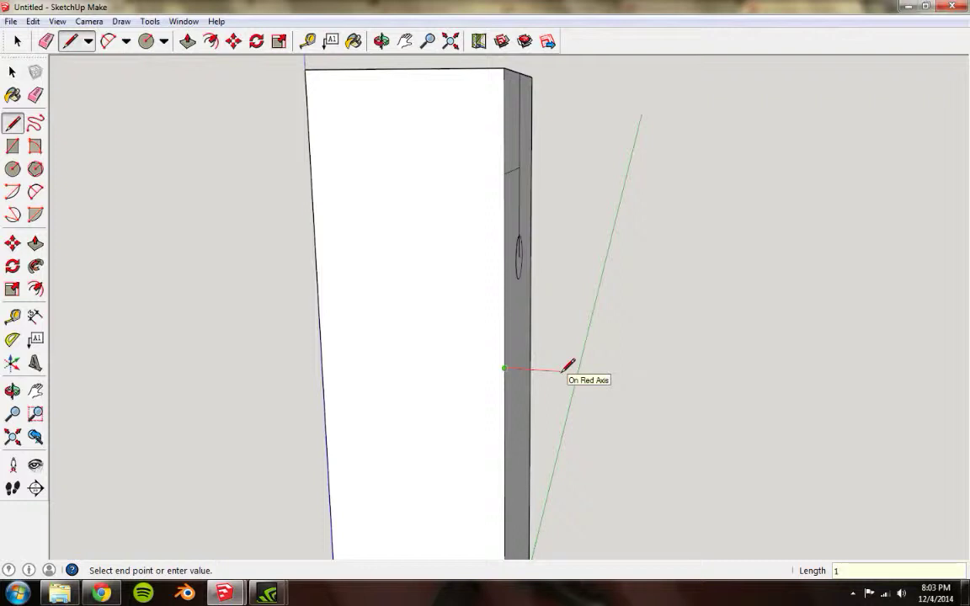
left_click(701, 378)
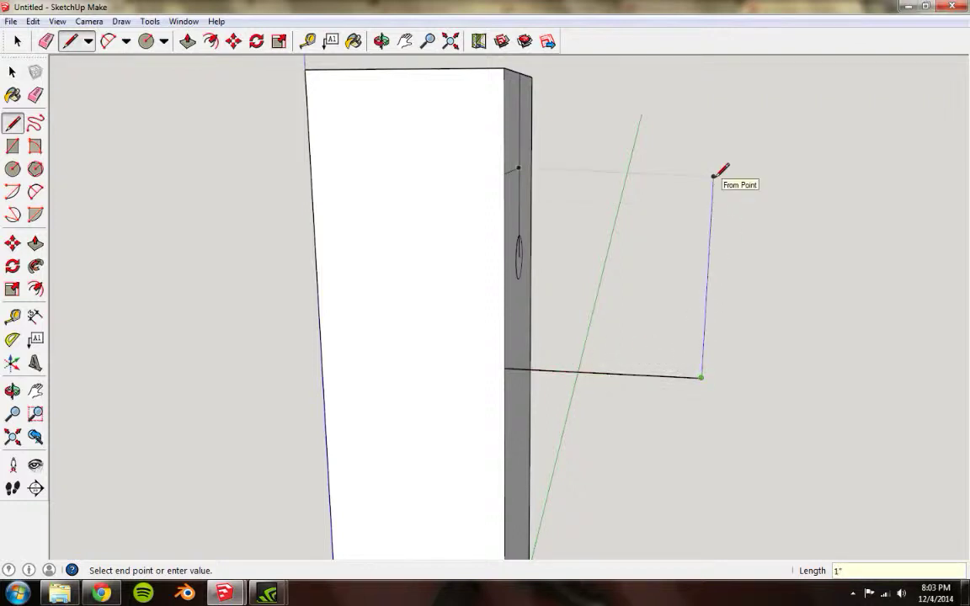
mouse_move(714, 176)
middle_mouse_down()
mouse_move(606, 186)
mouse_move(517, 173)
middle_mouse_up()
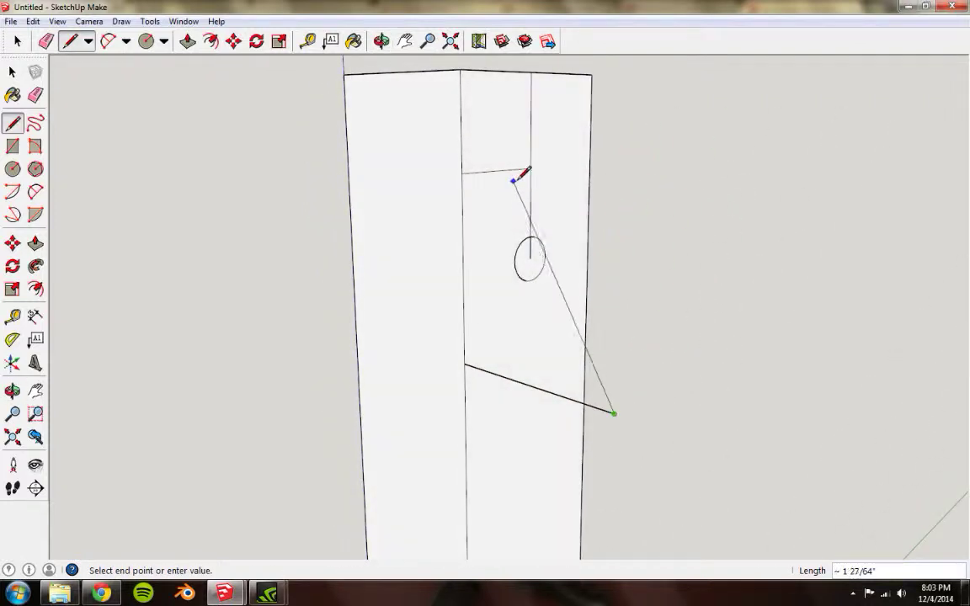
left_click(622, 187)
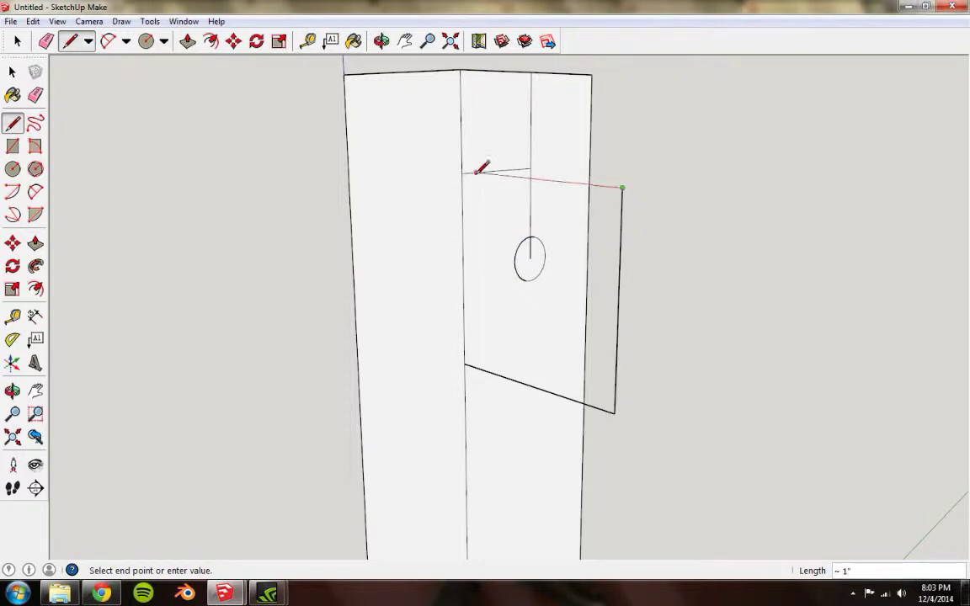
key("ctrl+z")
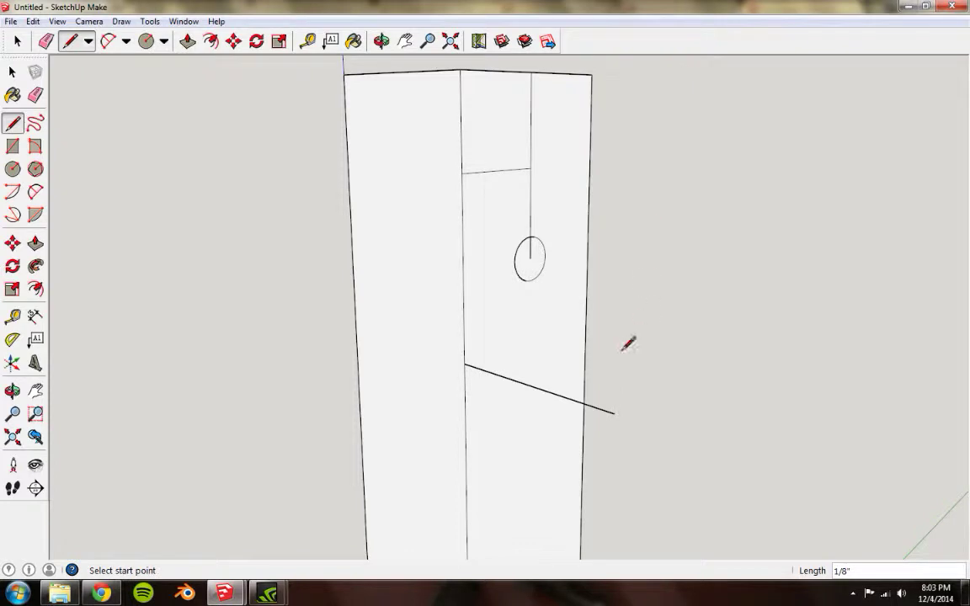
left_click(614, 413)
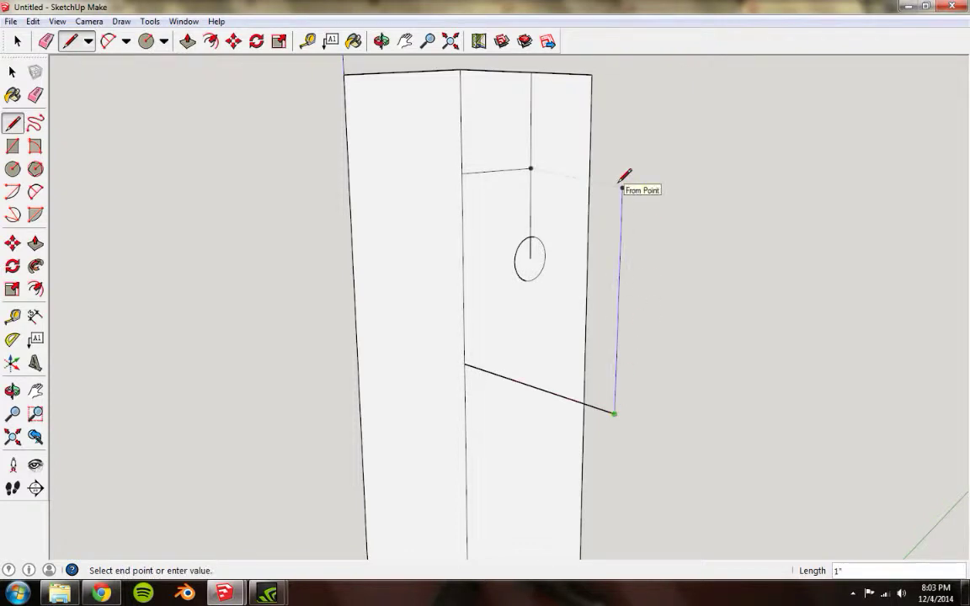
left_click(622, 187)
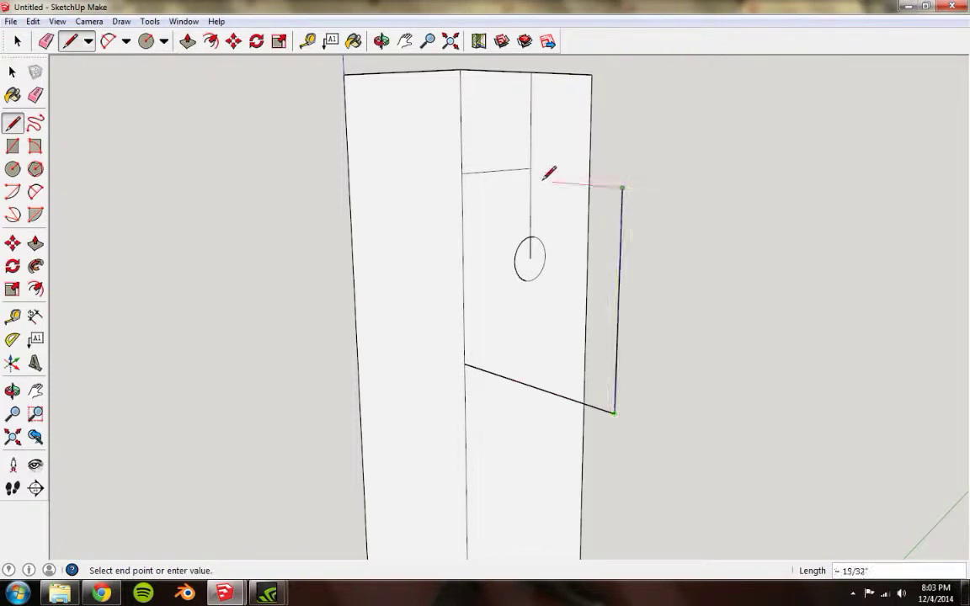
left_click(461, 174)
Push/Pull the square 15 inches across the upright tube's face to form a horizontal beam.
mouse_move(621, 261)
middle_mouse_down()
mouse_move(318, 251)
mouse_move(755, 262)
mouse_move(538, 246)
mouse_move(295, 249)
mouse_move(476, 251)
mouse_move(390, 245)
mouse_move(431, 253)
mouse_move(418, 238)
middle_mouse_up()
key("p")
left_click_drag(409, 266, 491, 277)
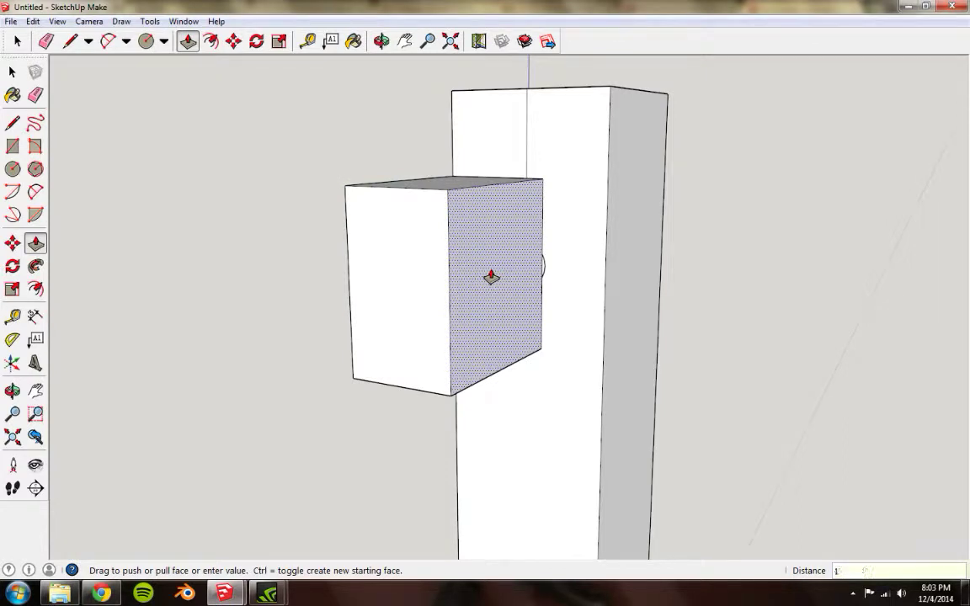
key("Return")
scroll(494, 279, "down", 8)
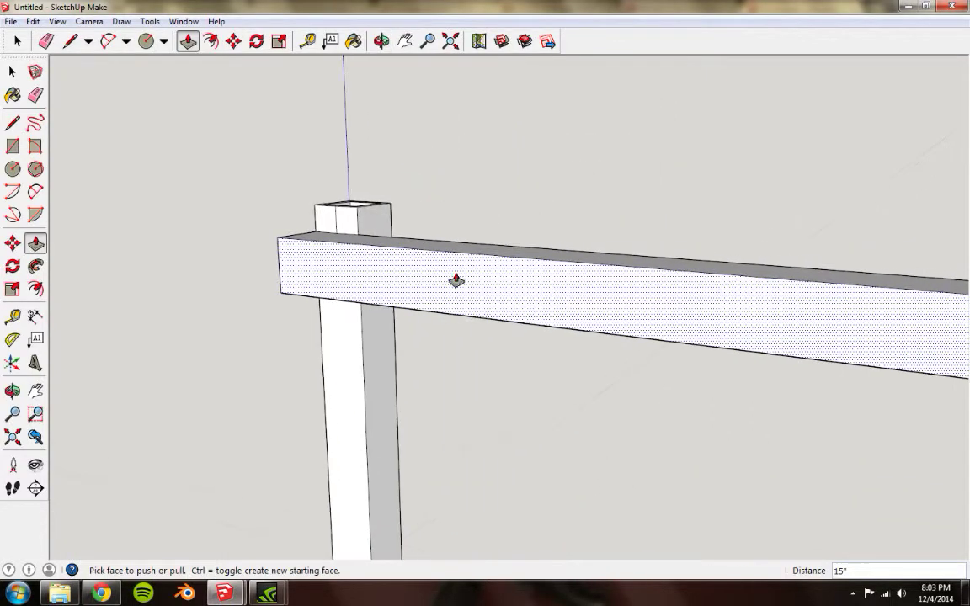
Offset the edges of the beam's end face inward to outline the wall thickness.
middle_click_drag(460, 291, 663, 357, "shift")
scroll(644, 347, "up", 4)
middle_click_drag(606, 341, 626, 310, "shift")
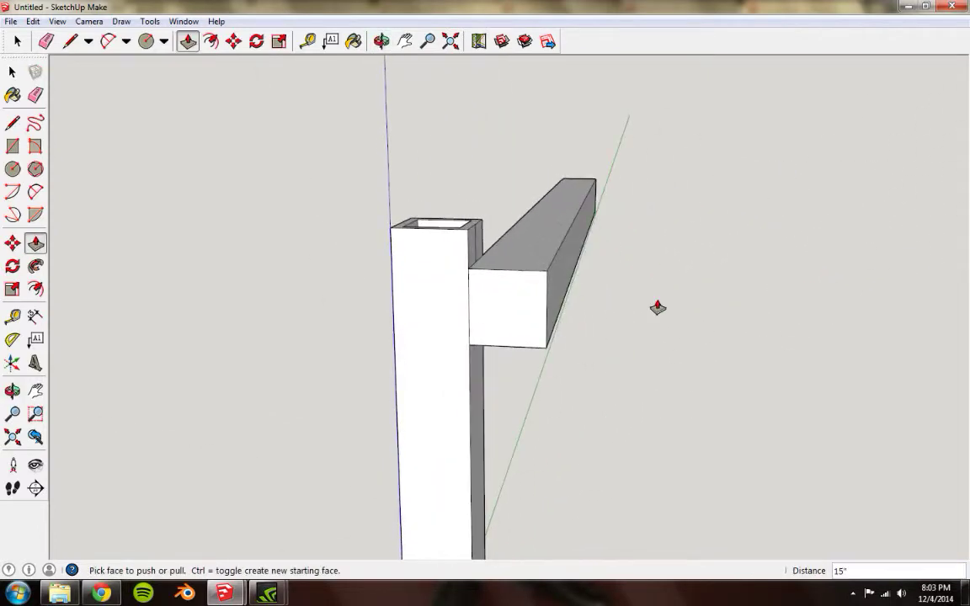
left_click(36, 289)
left_click(511, 309)
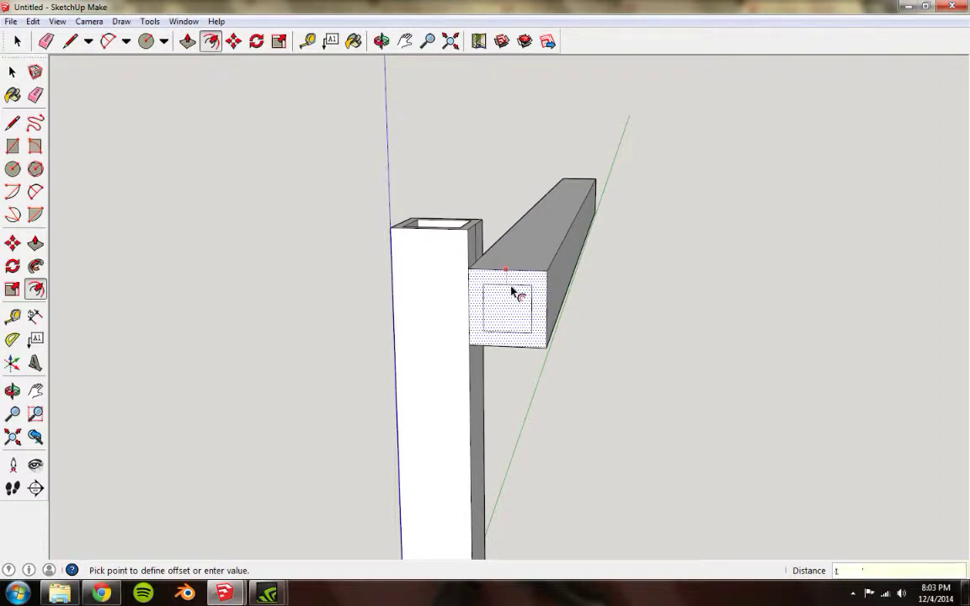
key("Return")
Push/Pull the inner square of the beam's end face 15 inches through to the far end to hollow the beam.
middle_click_drag(536, 283, 502, 309)
key("p")
left_click(500, 311)
middle_click_drag(722, 191, 394, 295)
scroll(757, 329, "down", 3)
middle_click_drag(909, 353, 242, 207, "shift")
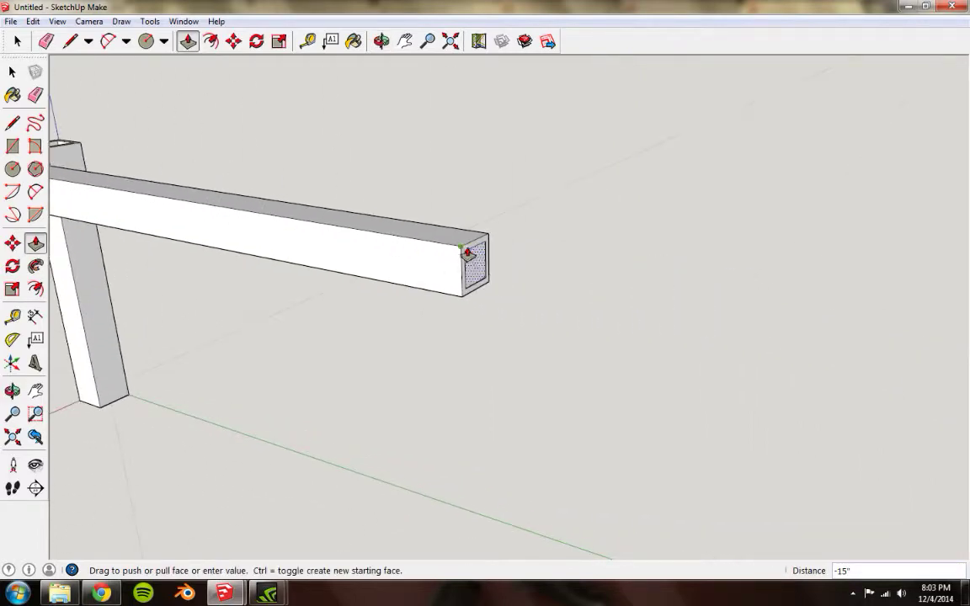
left_click(468, 252)
Try to draw a line into the hollow beam from the midpoint of the opening's inner edge beside the upright tube.
scroll(268, 260, "down", 2)
middle_click_drag(268, 261, 613, 231)
scroll(556, 303, "up", 3)
middle_click_drag(557, 303, 541, 273)
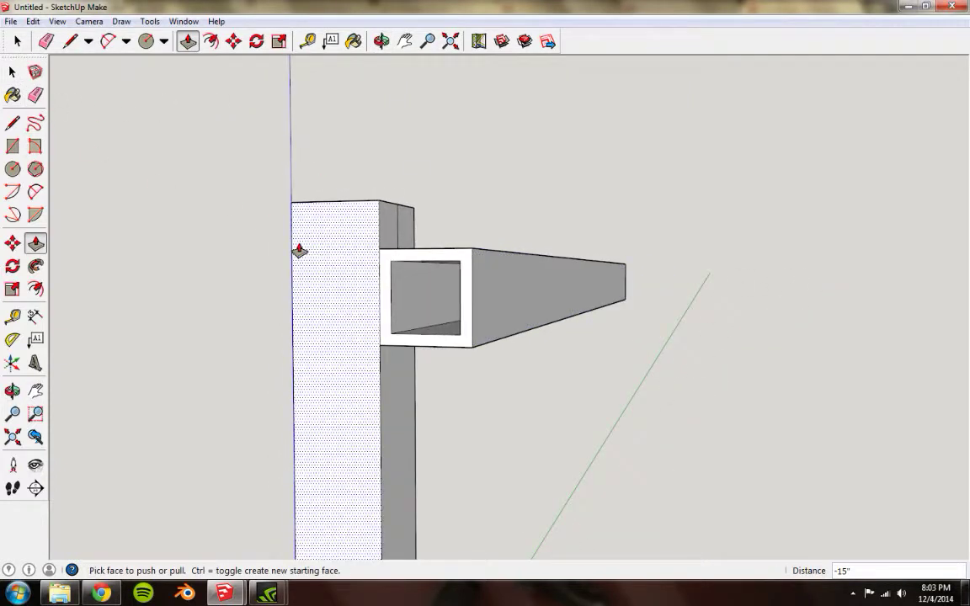
key("l")
left_click(390, 296)
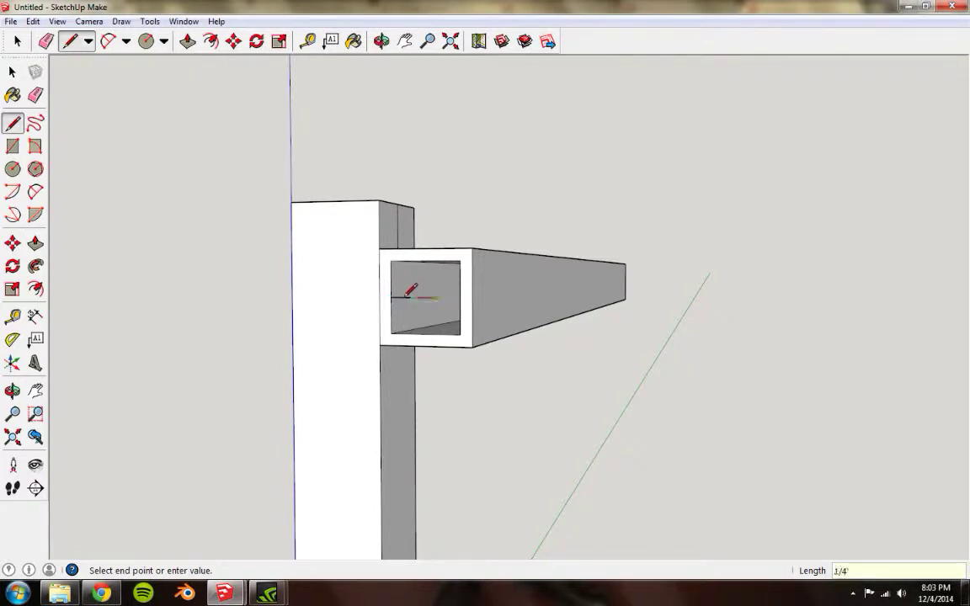
left_click(436, 296)
key("c")
middle_click_drag(436, 296, 413, 376)
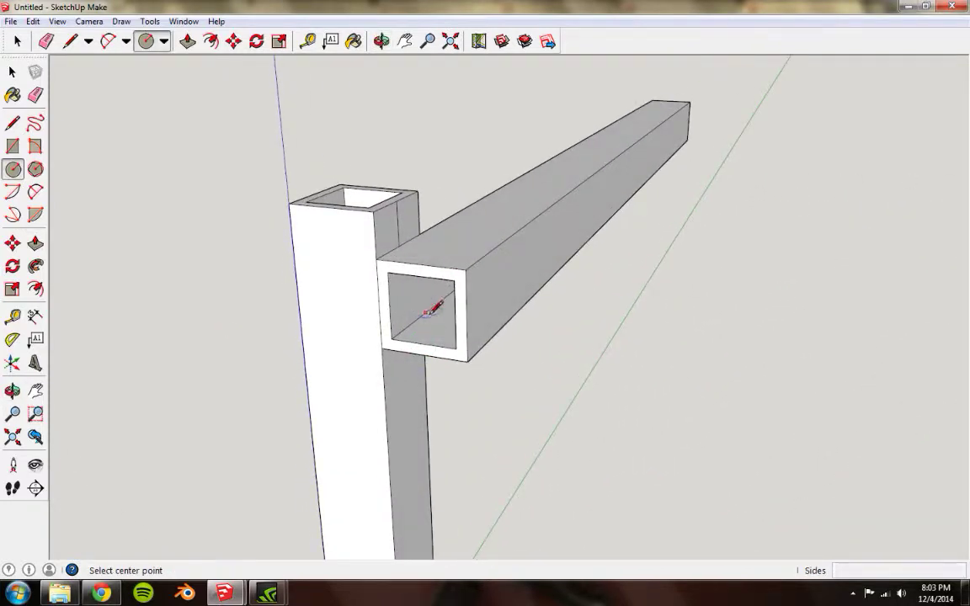
Draw a line on the beam's inner side wall, running inward from the midpoint of the opening's edge beside the upright tube.
scroll(432, 303, "up", 5)
key("l")
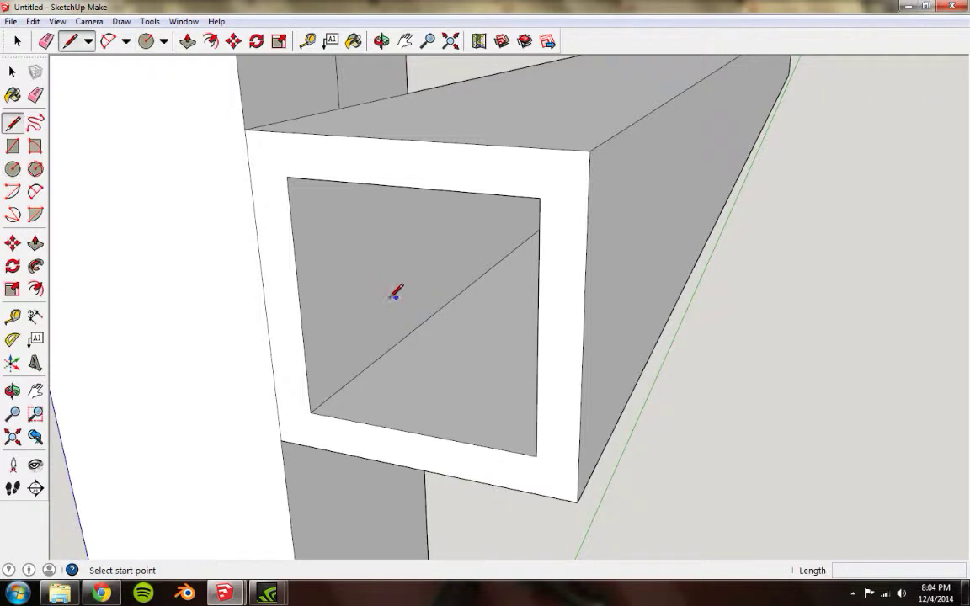
left_click(300, 302)
left_click(381, 253)
Draw a circle on the beam's inner side wall, centred on the inner end of the new line.
middle_click_drag(391, 260, 390, 245)
key("c")
left_click(381, 253)
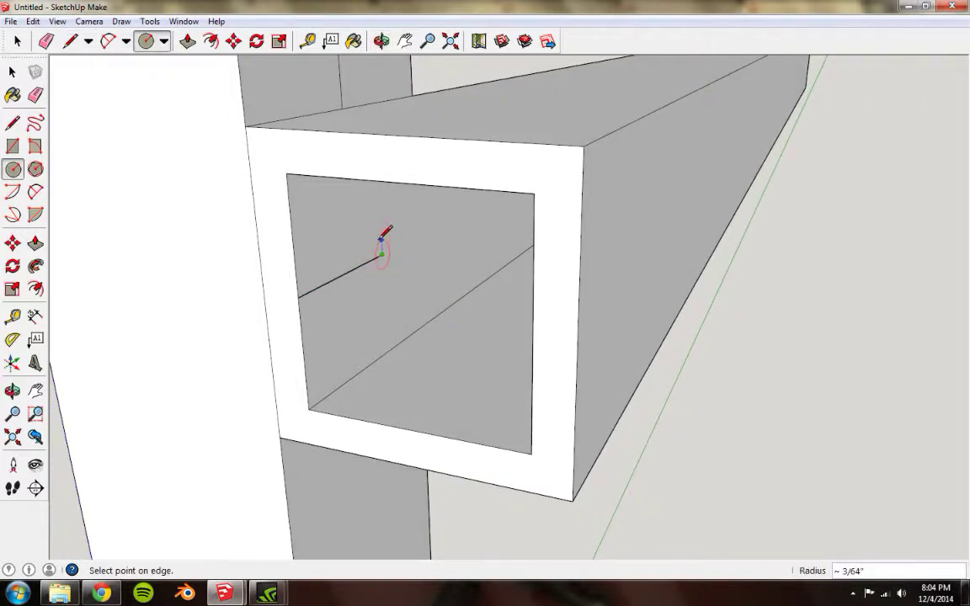
key("Return")
Push/Pull the circle 1/4 inch through the adjoining walls of the beam and the upright tube.
middle_click_drag(401, 263, 399, 255)
key("p")
left_click(376, 250)
left_click(268, 248)
middle_click_drag(269, 247, 277, 249)
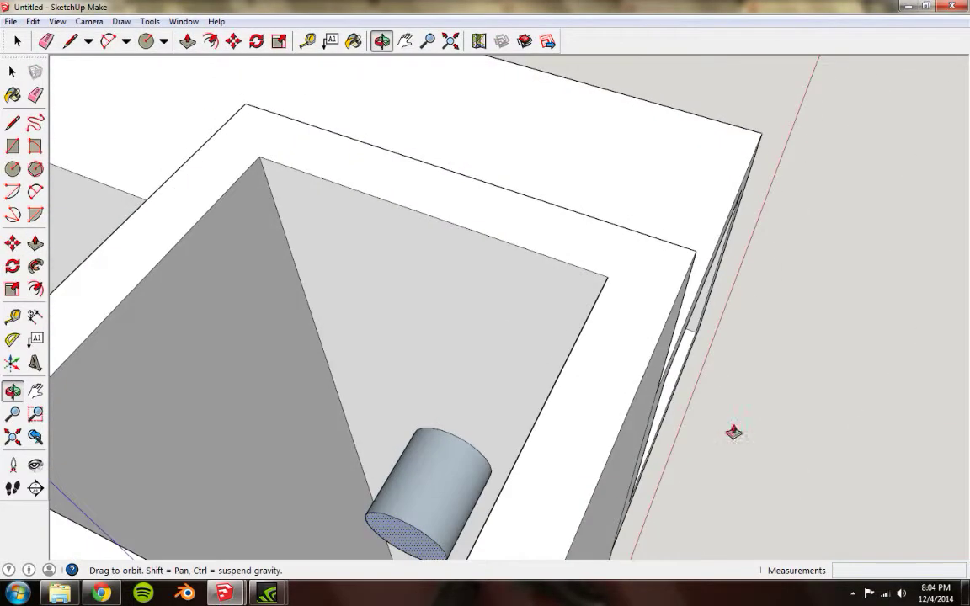
key("p")
left_click(441, 446)
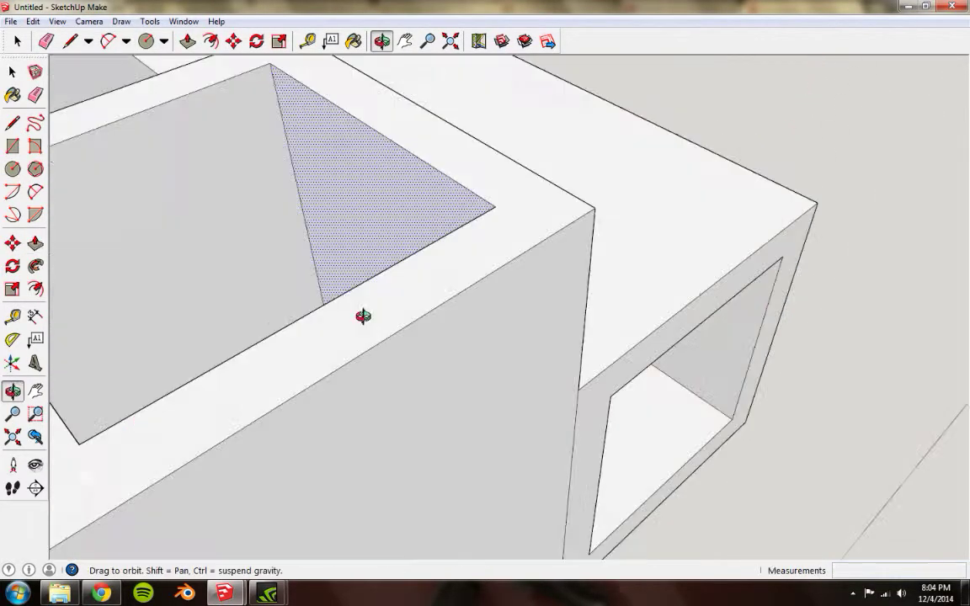
Select the whole hollow beam and rotate it freehand about the hole's centre, using the line on its inner wall as reference.
middle_click_drag(363, 316, 879, 532)
scroll(581, 408, "down", 3)
scroll(652, 387, "down", 3)
middle_click_drag(660, 393, 587, 283)
scroll(587, 283, "up", 2)
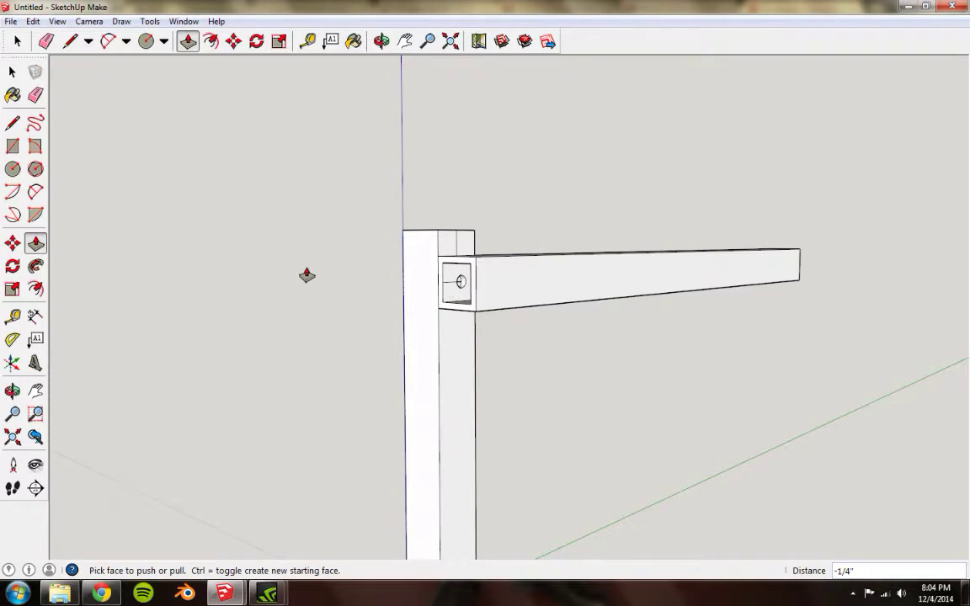
key("space")
middle_click_drag(522, 295, 772, 220)
left_click_drag(470, 257, 610, 391)
middle_click_drag(652, 354, 484, 272)
scroll(489, 323, "up", 2)
key("q")
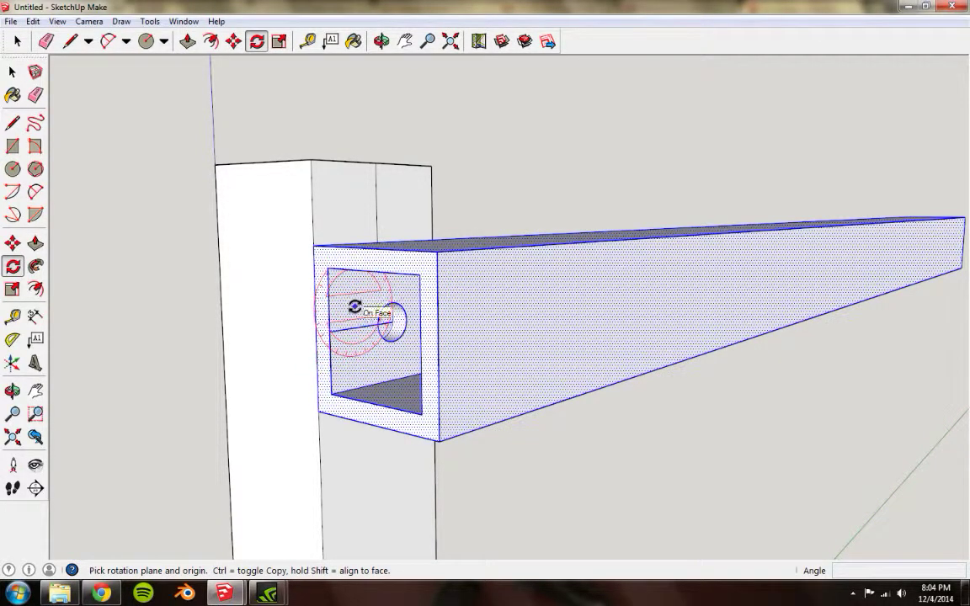
scroll(357, 309, "down", 8)
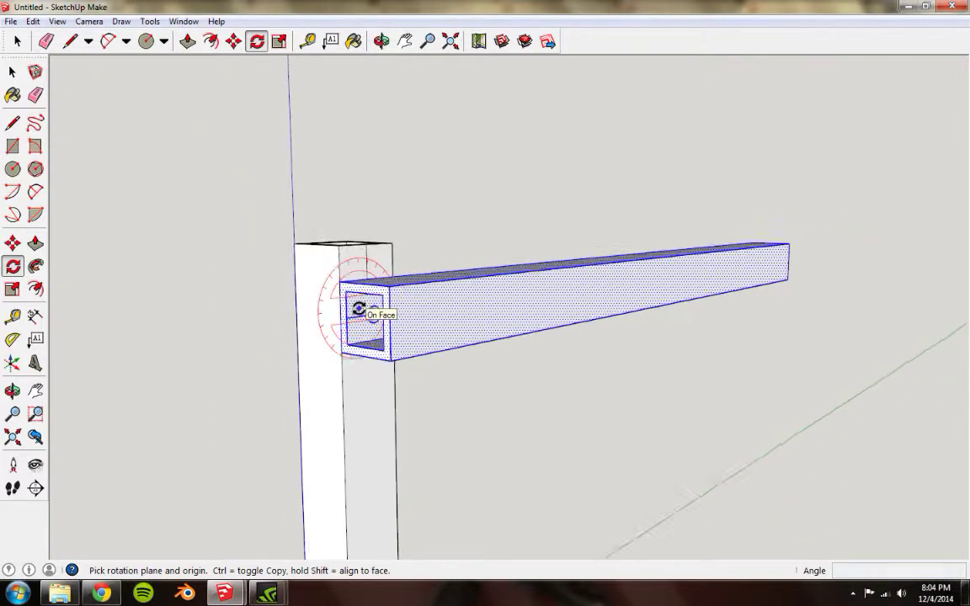
middle_click_drag(357, 310, 356, 102)
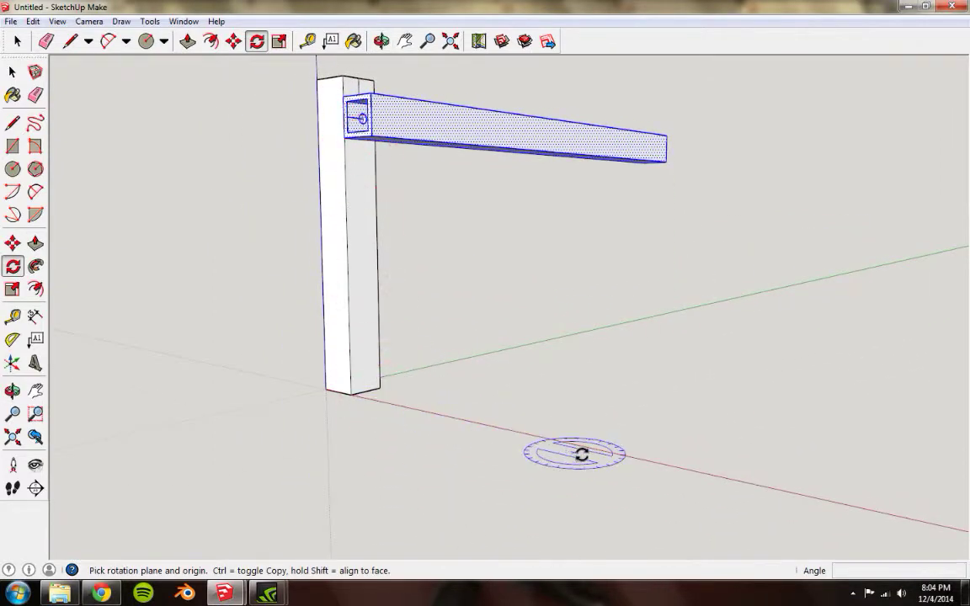
scroll(353, 113, "up", 10)
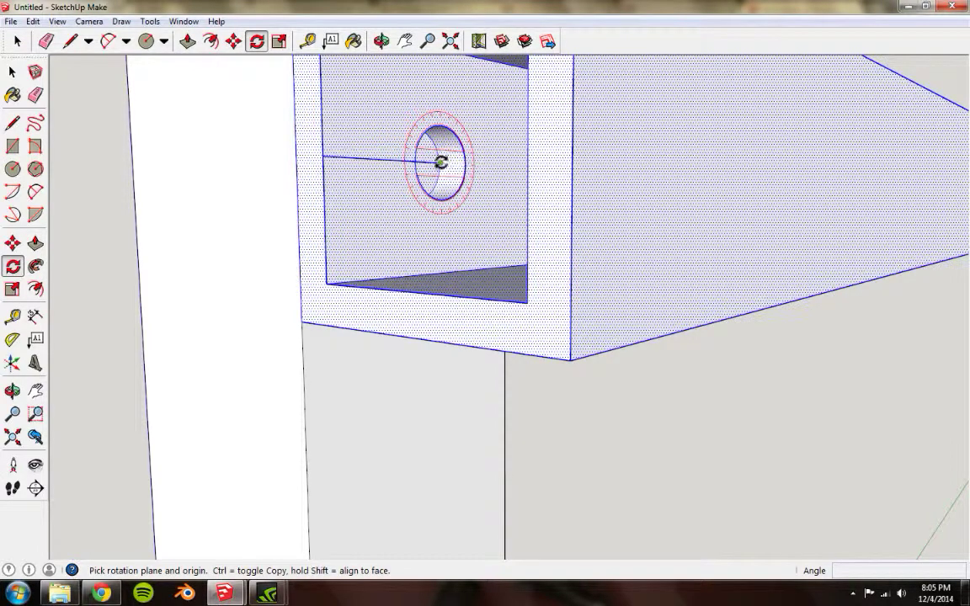
scroll(334, 160, "down", 4)
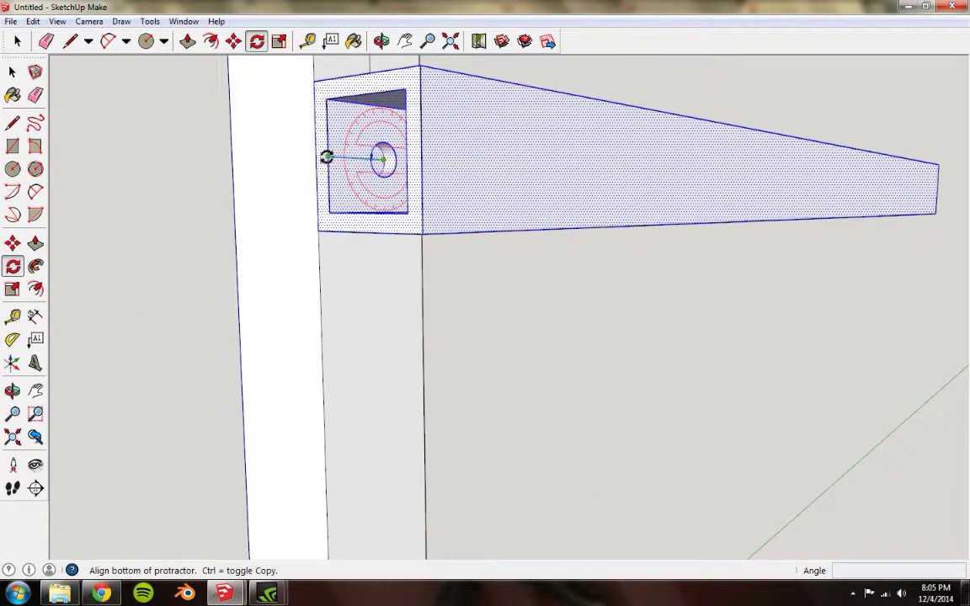
left_click(327, 157)
scroll(326, 157, "down", 3)
middle_click_drag(327, 157, 376, 287)
scroll(376, 287, "down", 3)
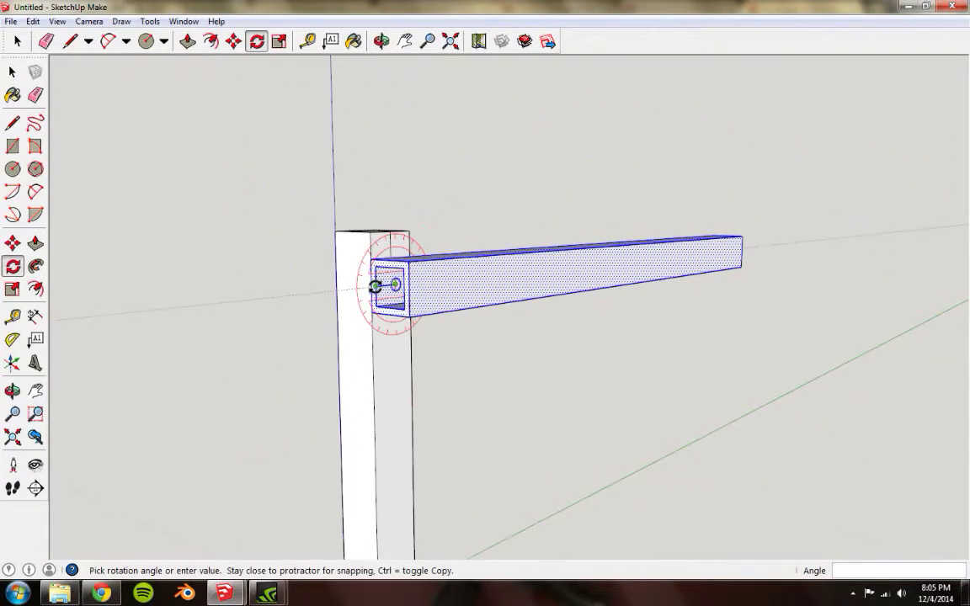
scroll(376, 287, "down", 3)
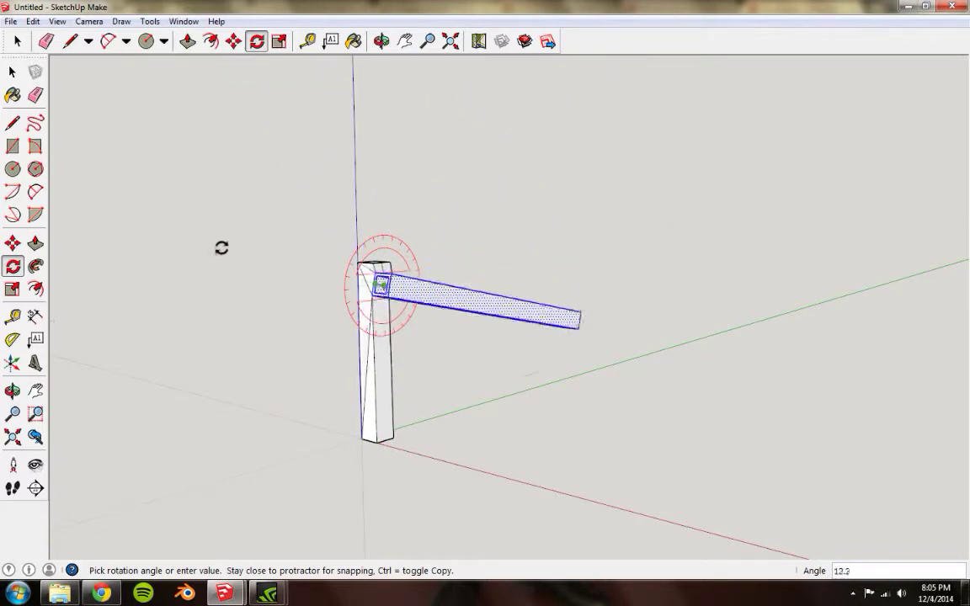
left_click(244, 221)
Examine the joint between the rotated beam and the upright tube for distorted faces and edges.
scroll(364, 277, "up", 5)
middle_click_drag(372, 277, 543, 379)
scroll(500, 340, "up", 4)
middle_click_drag(478, 282, 464, 362)
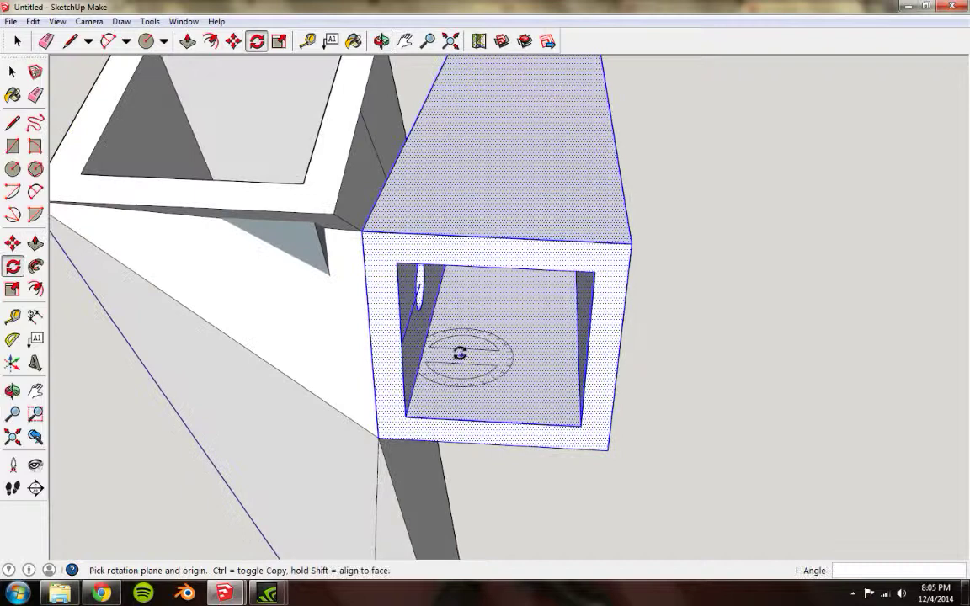
scroll(466, 354, "down", 4)
middle_click_drag(481, 300, 421, 287)
key("space")
left_click(387, 133)
middle_click_drag(518, 262, 396, 226)
scroll(411, 252, "up", 3)
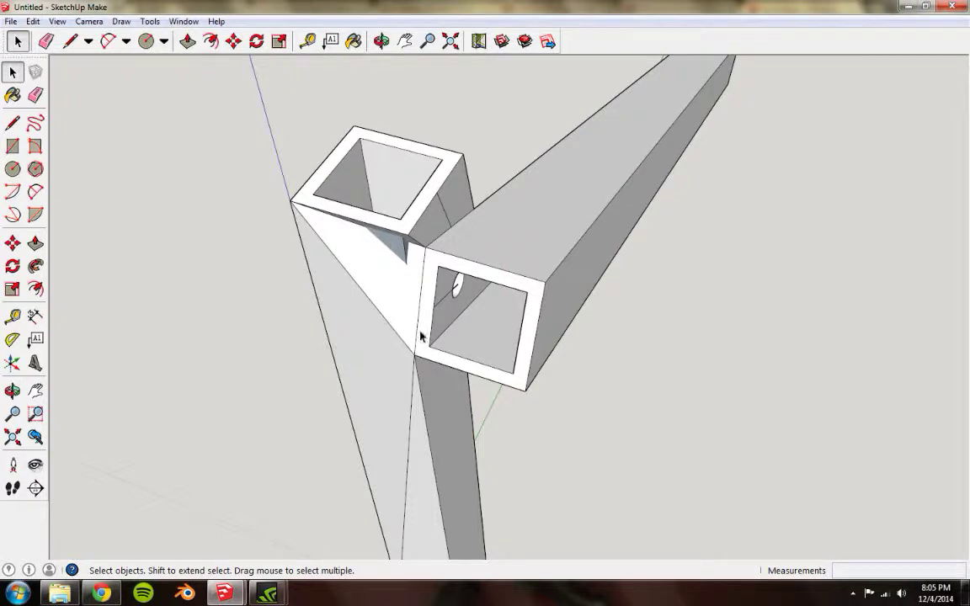
middle_click_drag(416, 327, 517, 258)
middle_click_drag(545, 202, 506, 211)
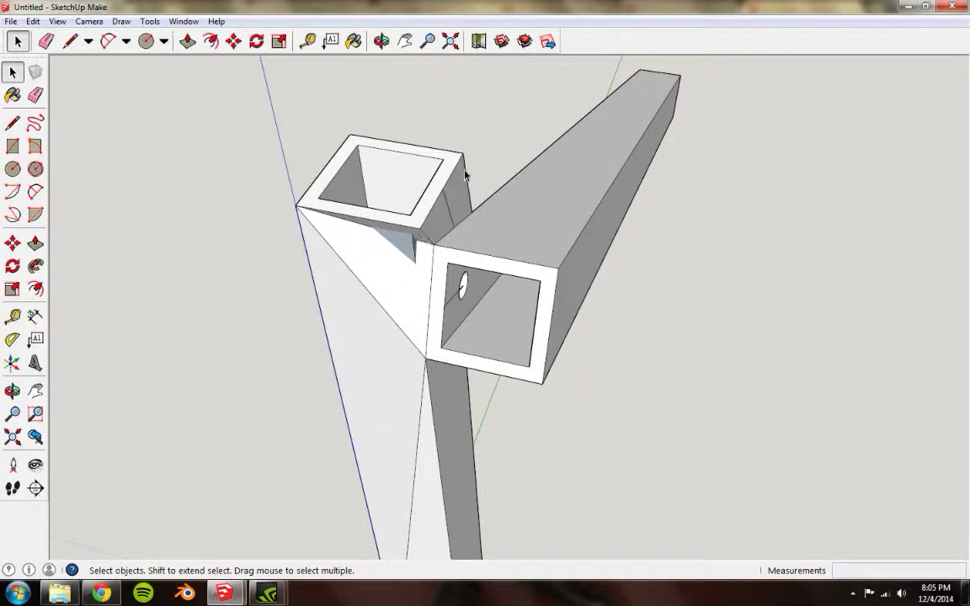
middle_click_drag(417, 231, 445, 275)
Undo the beam's rotation.
key("ctrl+z")
scroll(497, 288, "down", 6)
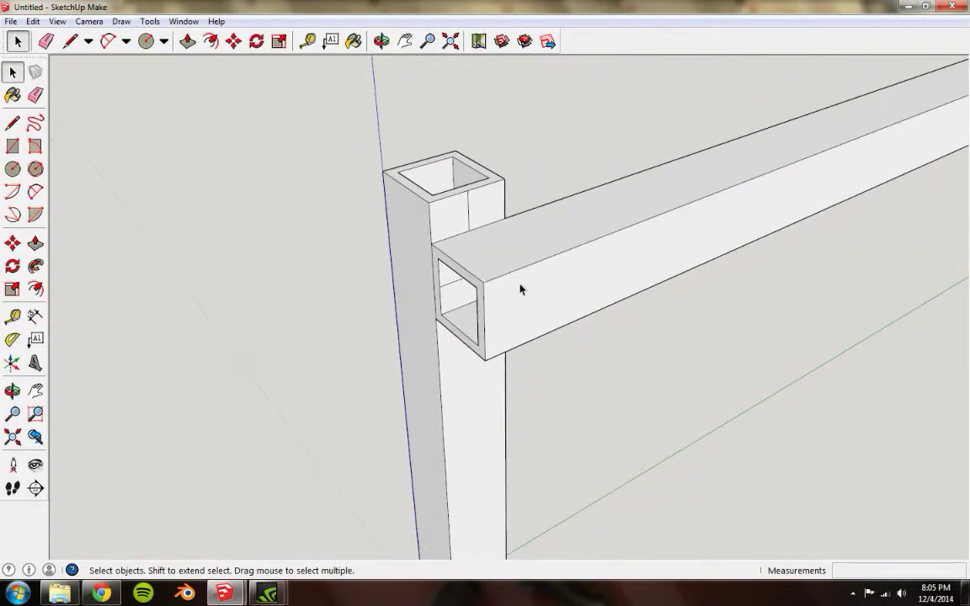
middle_click_drag(594, 291, 475, 220, "shift")
scroll(440, 272, "up", 6)
key("b")
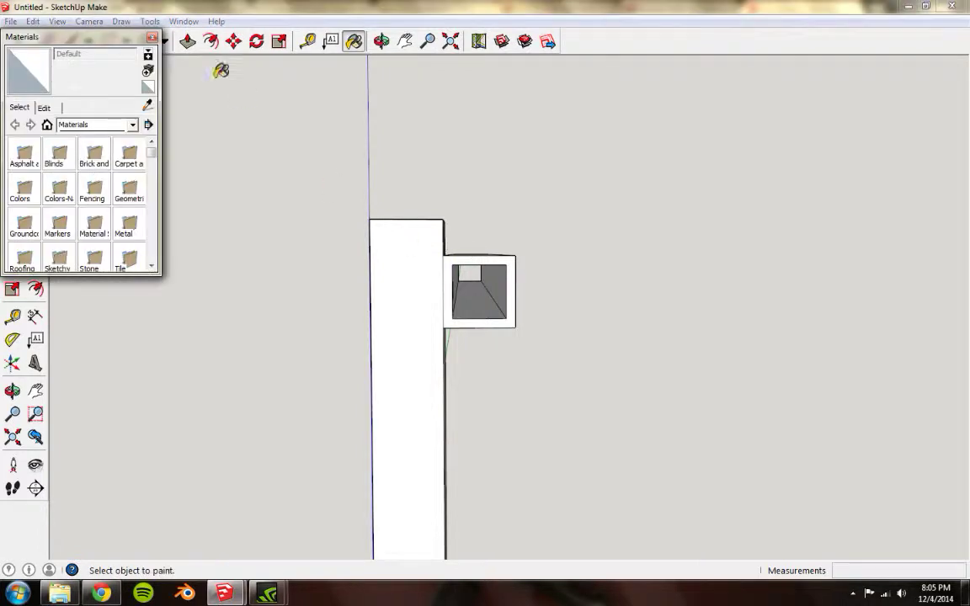
left_click(151, 39)
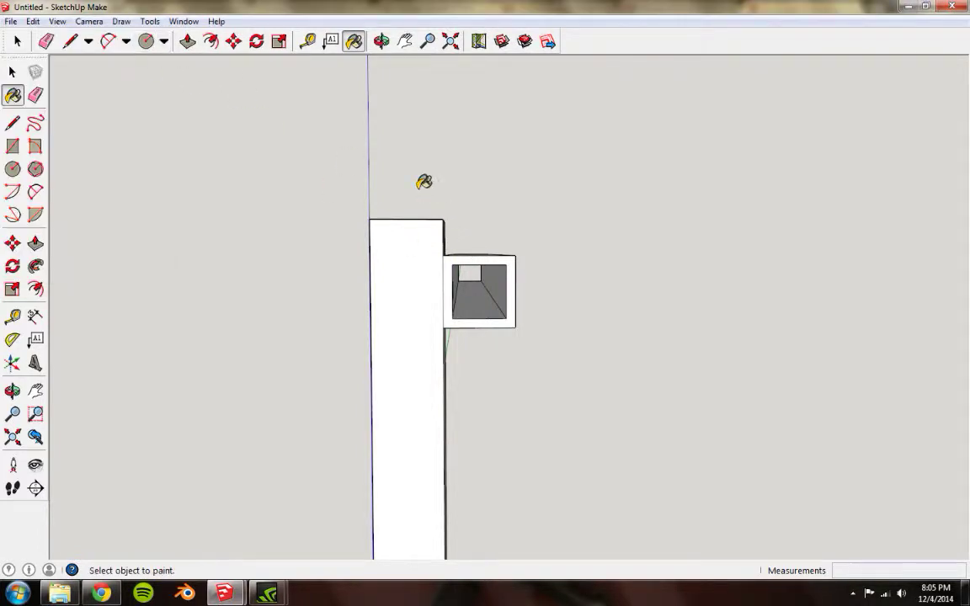
Select the whole hollow beam and delete it.
middle_click_drag(578, 309, 502, 263)
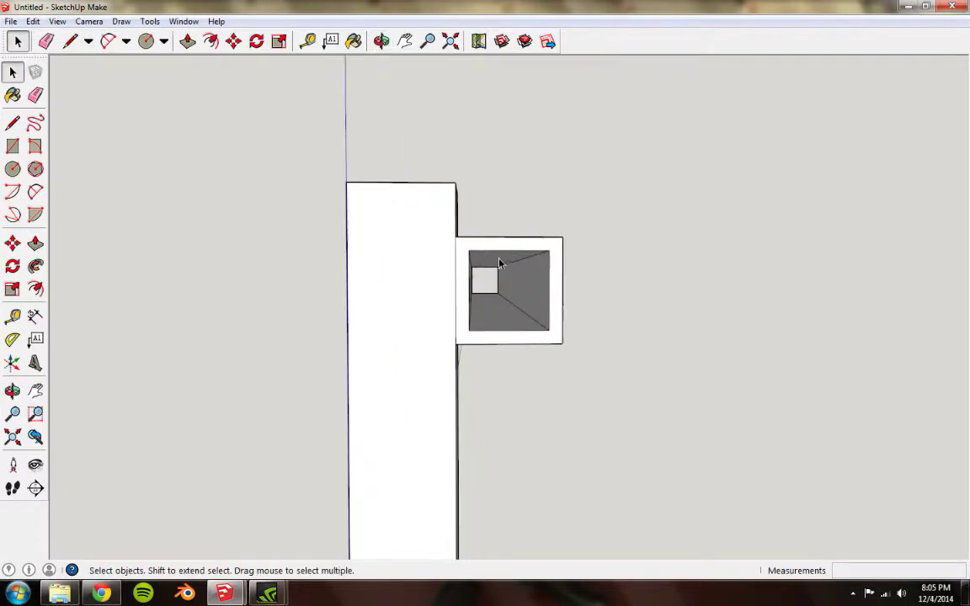
left_click_drag(446, 221, 591, 370)
middle_click_drag(591, 370, 497, 364)
scroll(535, 412, "down", 3)
scroll(503, 372, "down", 1)
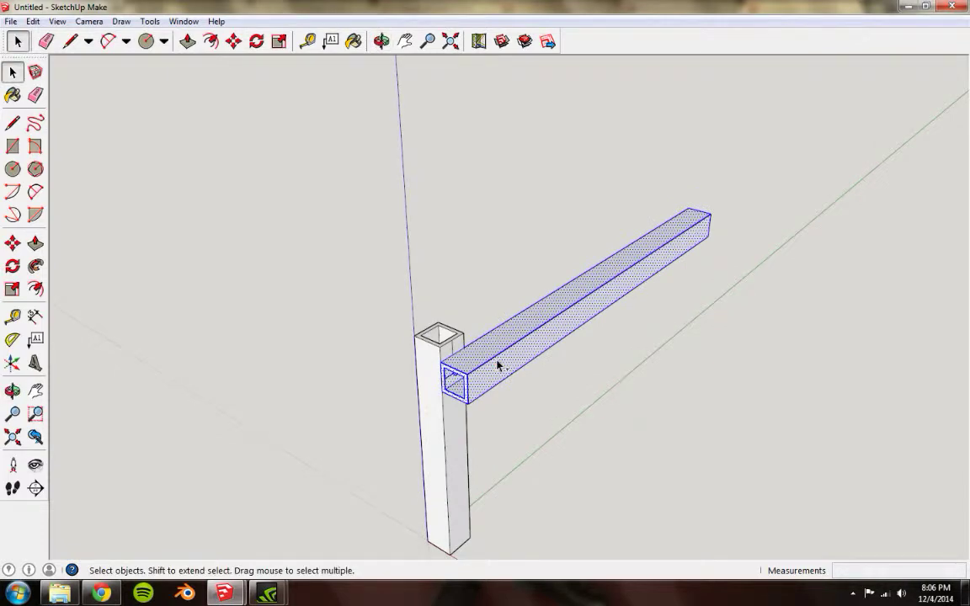
key("Delete")
Inspect the side of the upright tube where the beam was attached and undo the deletion.
mouse_move(497, 364)
middle_mouse_down()
mouse_move(348, 277)
mouse_move(446, 379)
mouse_move(462, 329)
mouse_move(678, 342)
mouse_move(495, 237)
middle_mouse_up()
scroll(447, 379, "up", 2)
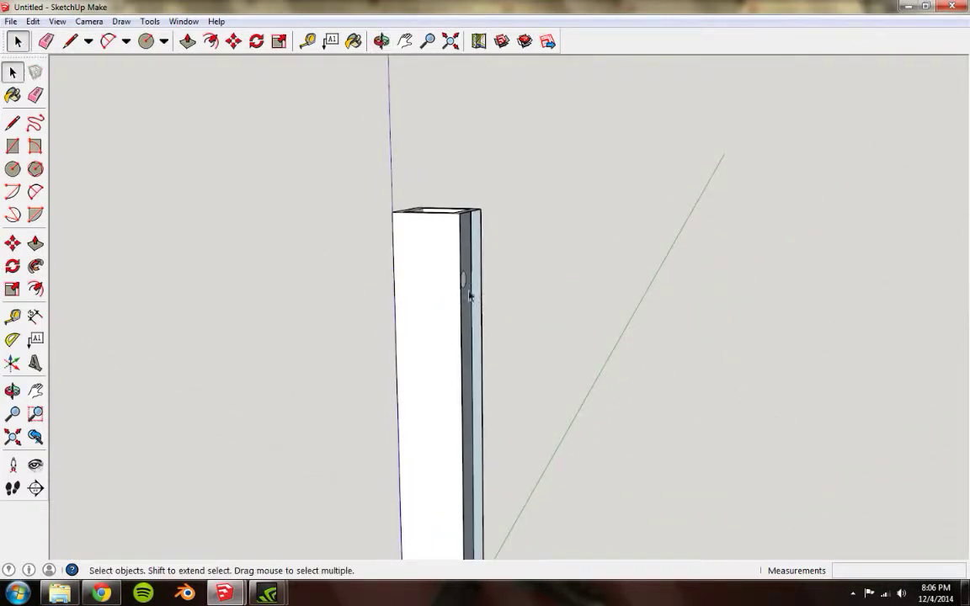
mouse_move(509, 280)
middle_mouse_down()
mouse_move(606, 329)
mouse_move(542, 255)
mouse_move(401, 253)
mouse_move(543, 293)
mouse_move(539, 307)
mouse_move(535, 278)
middle_mouse_up()
scroll(532, 266, "up", 4)
scroll(541, 305, "down", 8)
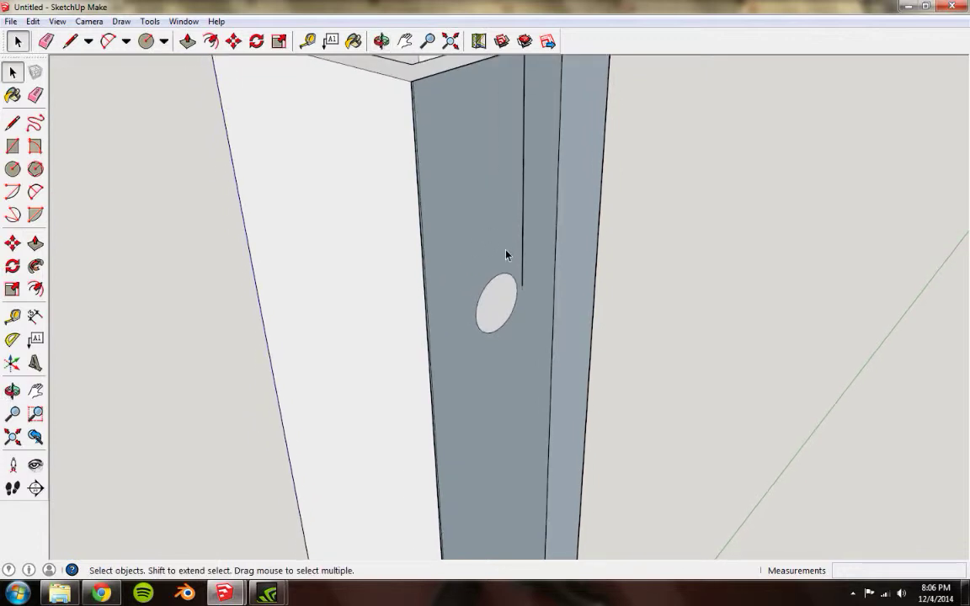
middle_click_drag(455, 239, 509, 357)
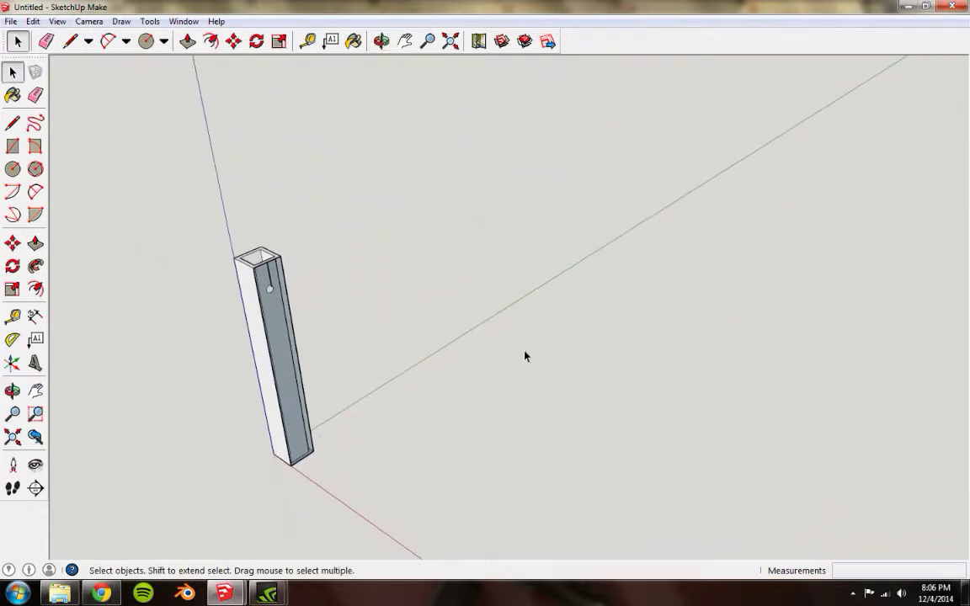
key("ctrl+z")
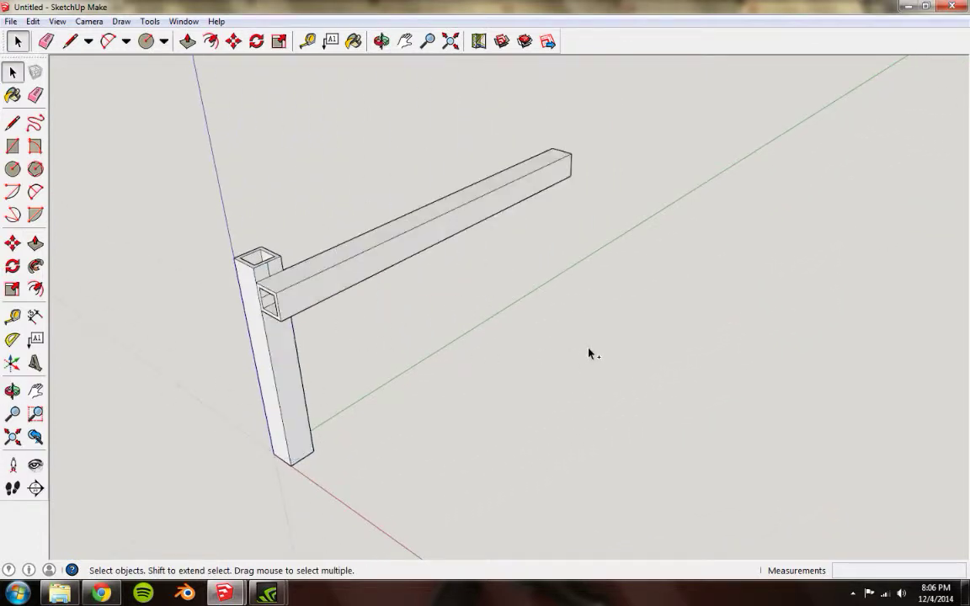
Cut the hollow beam off the upright tube and paste it a short distance away from the tube.
middle_click_drag(374, 322, 346, 255)
scroll(371, 255, "up", 6)
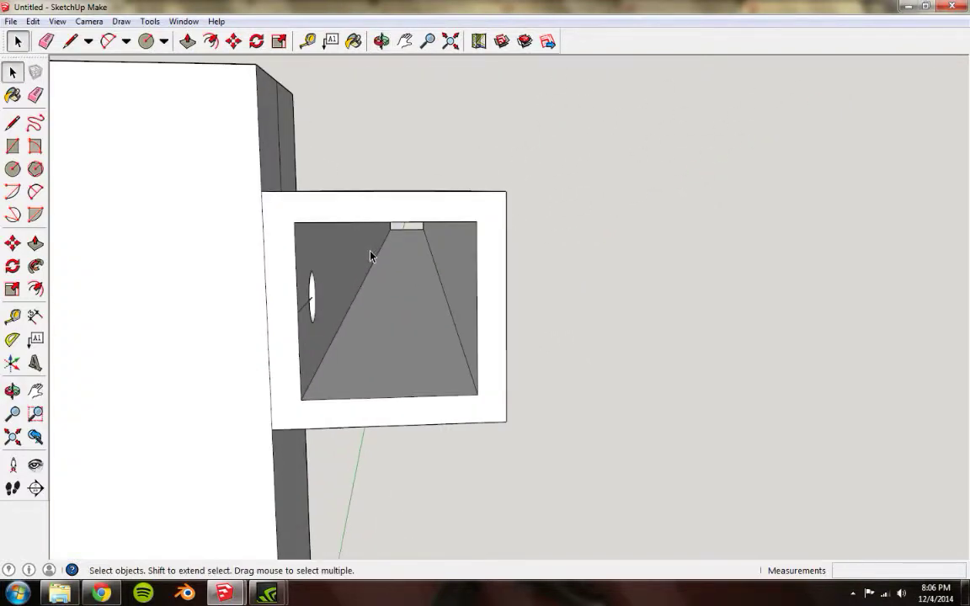
scroll(370, 241, "down", 6)
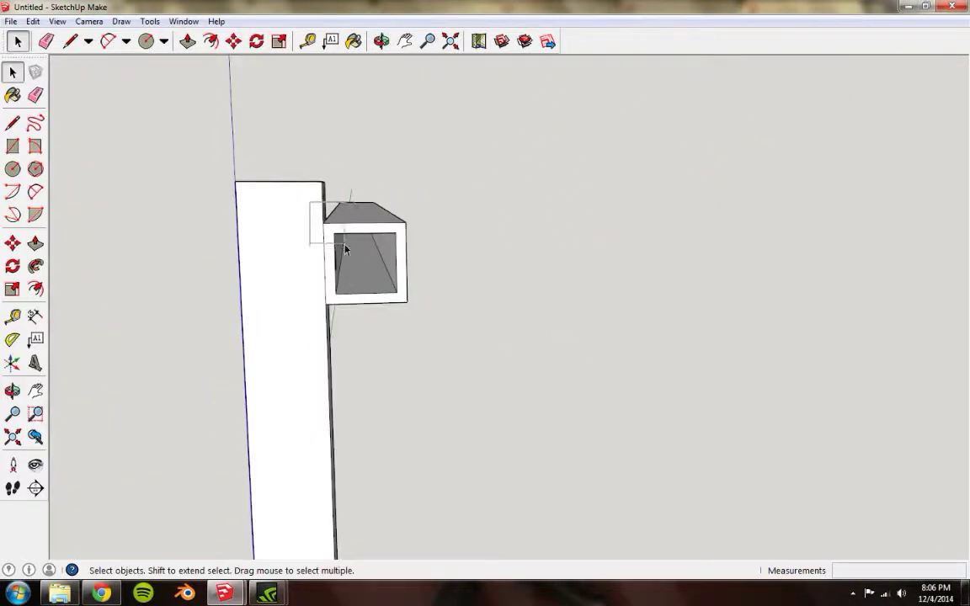
middle_click_drag(451, 288, 413, 296)
key("ctrl+x")
middle_click_drag(496, 327, 532, 351)
key("ctrl+v")
left_click(569, 385)
Trace a line along the top edge of the tube's open side to restore its missing outer face.
middle_click_drag(523, 338, 294, 238)
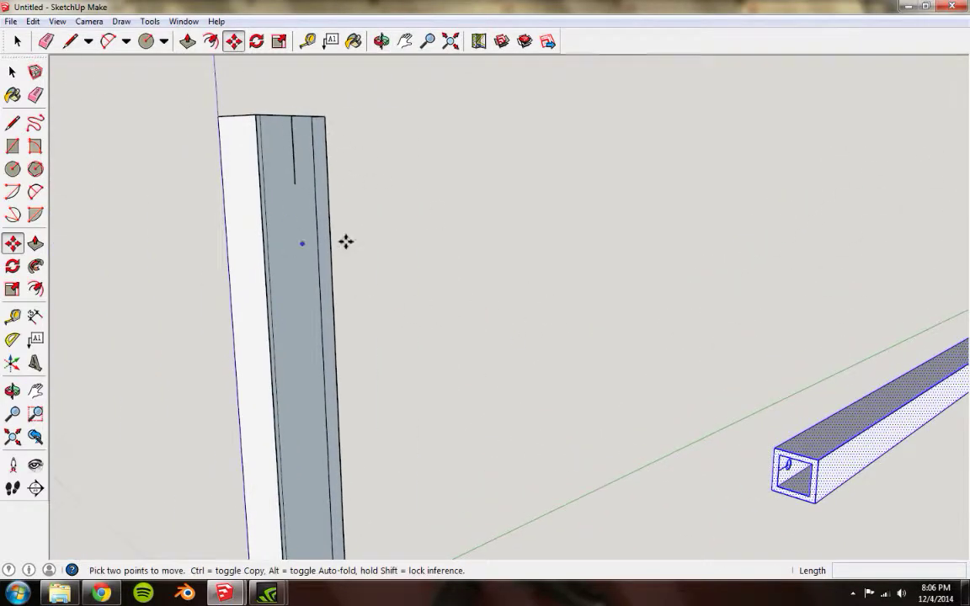
key("l")
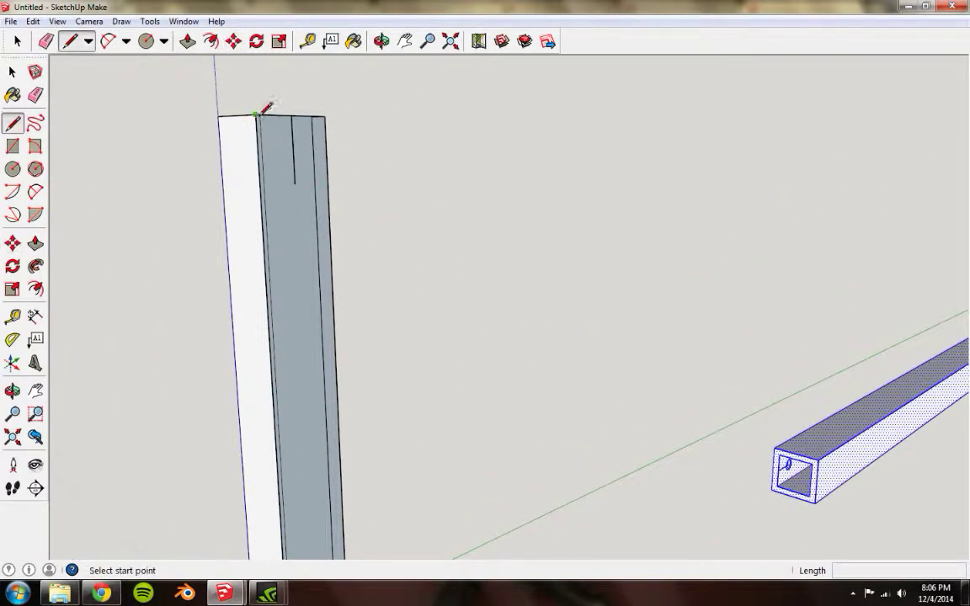
left_click(326, 117)
middle_click_drag(329, 115, 320, 187)
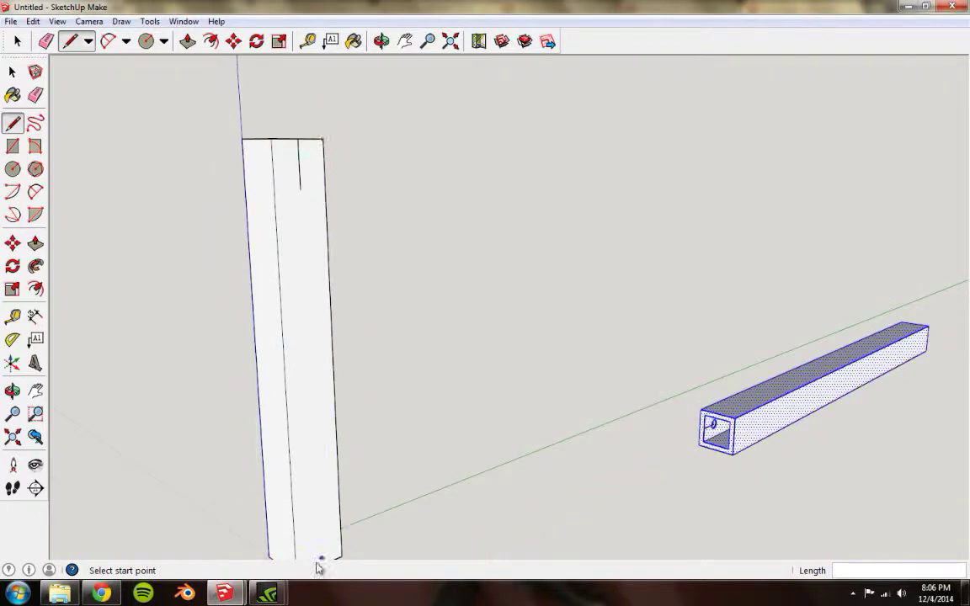
Draw a circle at the lower end of the short line on the tube's restored face and Push/Pull it inward.
middle_click_drag(314, 186, 336, 208)
scroll(346, 279, "up", 3)
scroll(349, 265, "up", 4)
middle_click_drag(349, 265, 451, 286)
key("c")
key("p")
middle_click_drag(340, 255, 410, 254)
Select the whole upright tube and view it alongside the separate beam.
key("space")
middle_click_drag(384, 201, 485, 400)
middle_click_drag(541, 357, 448, 295)
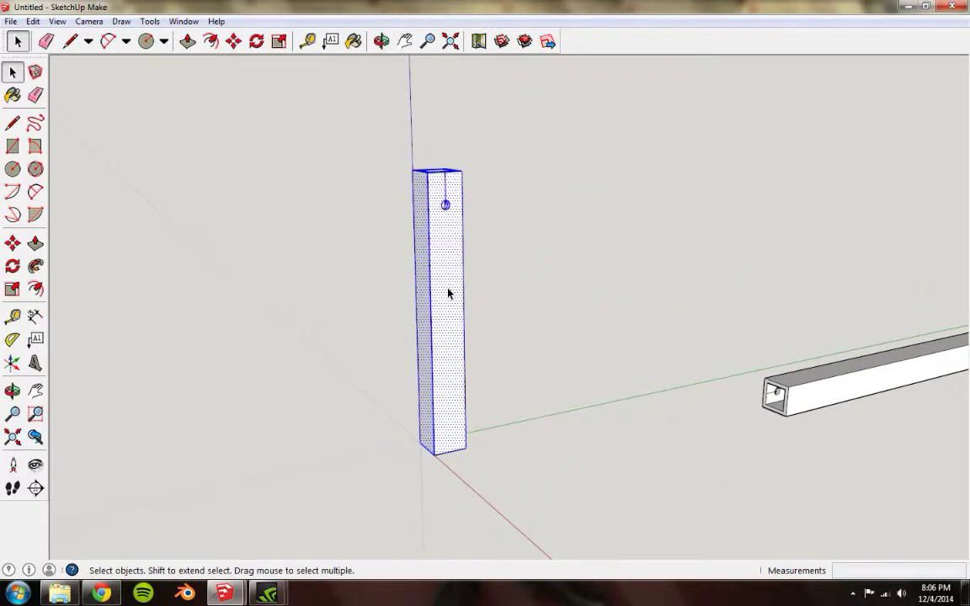
middle_click_drag(833, 398, 545, 286)
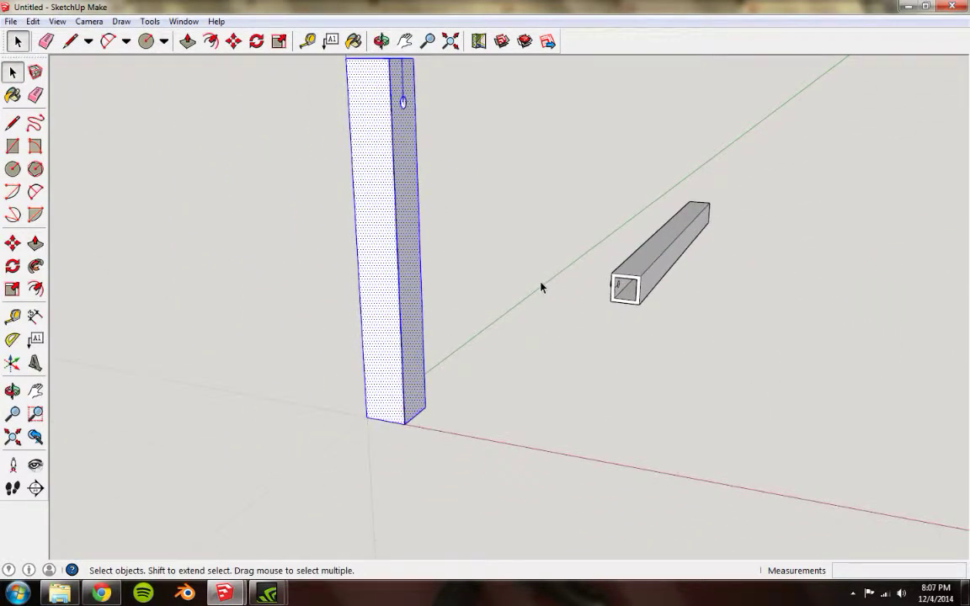
middle_click_drag(503, 214, 366, 269)
middle_click_drag(489, 290, 511, 328)
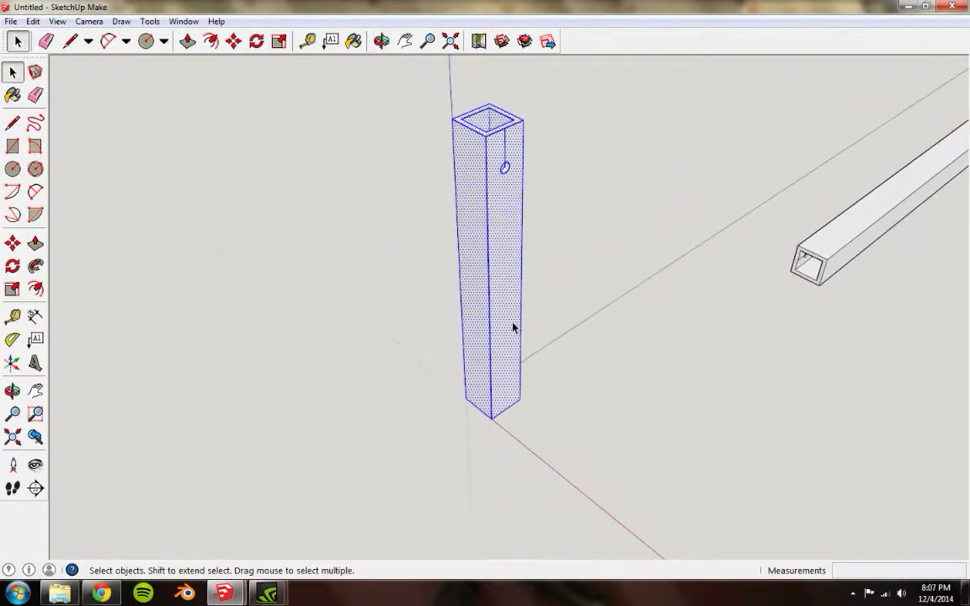
middle_click_drag(490, 253, 511, 293, "shift")
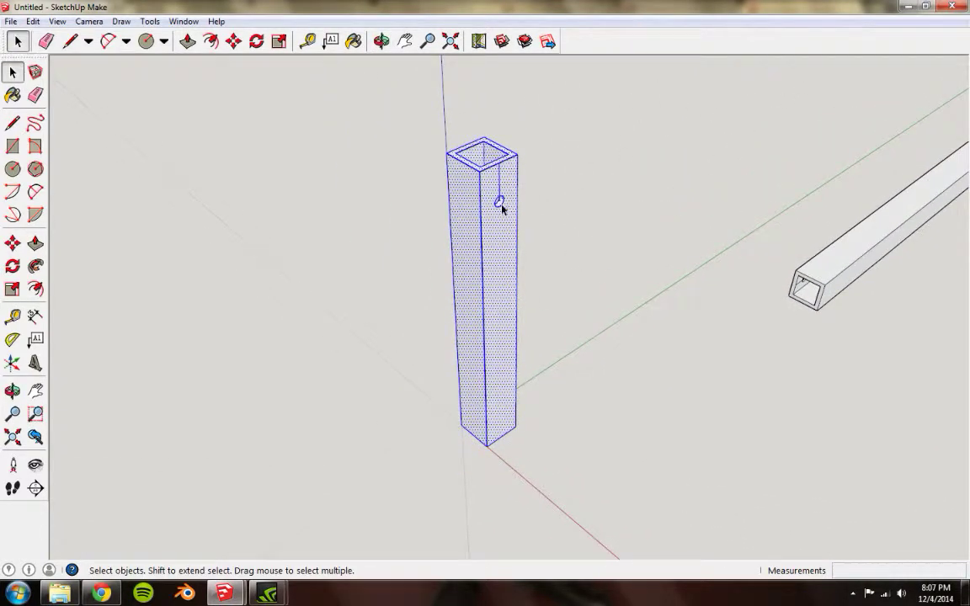
middle_click_drag(472, 187, 682, 416)
middle_click_drag(497, 320, 478, 255)
Try to select the upright tube with selection boxes from different viewpoints, clearing the selection between attempts.
left_click_drag(545, 434, 586, 451)
middle_click_drag(604, 419, 337, 290)
middle_click_drag(581, 257, 615, 323)
left_click(547, 375)
middle_click_drag(547, 377, 577, 284)
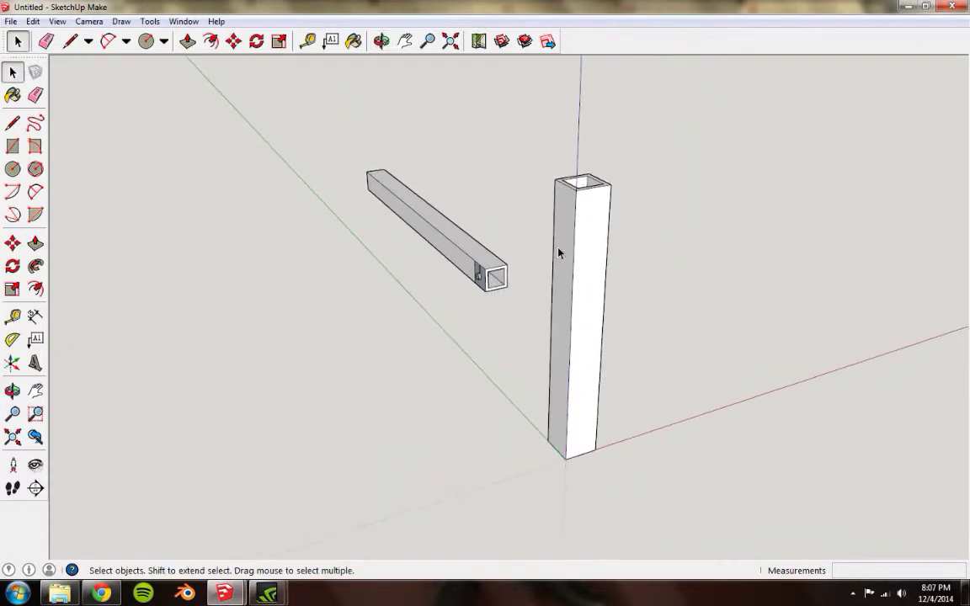
left_click_drag(649, 457, 671, 518)
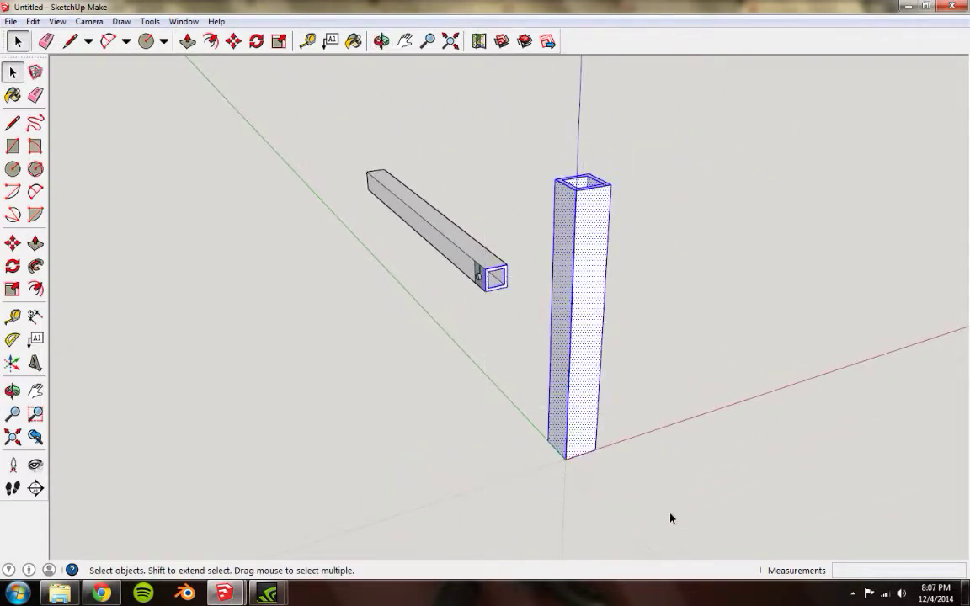
middle_click_drag(616, 368, 528, 218)
left_click(665, 329)
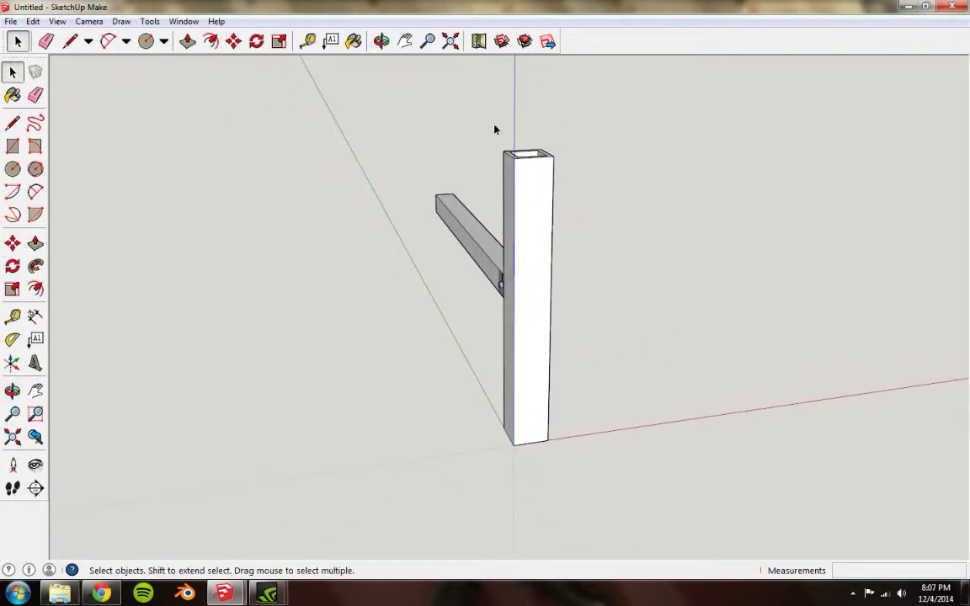
left_click_drag(613, 508, 613, 508)
middle_click_drag(613, 508, 617, 309)
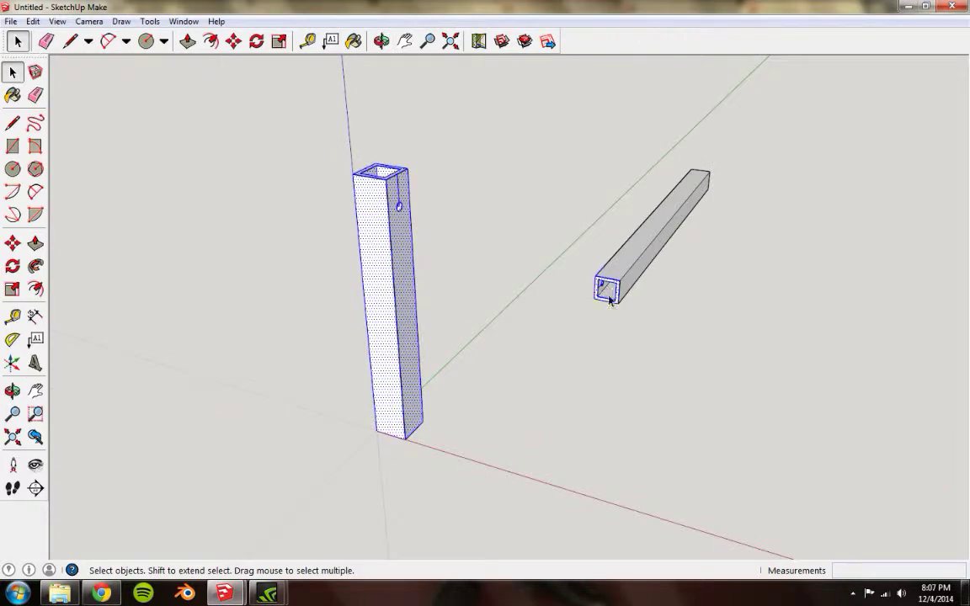
middle_click_drag(609, 389, 697, 396)
left_click(697, 397)
Make the selected upright tube into a group.
left_click_drag(605, 490, 605, 491)
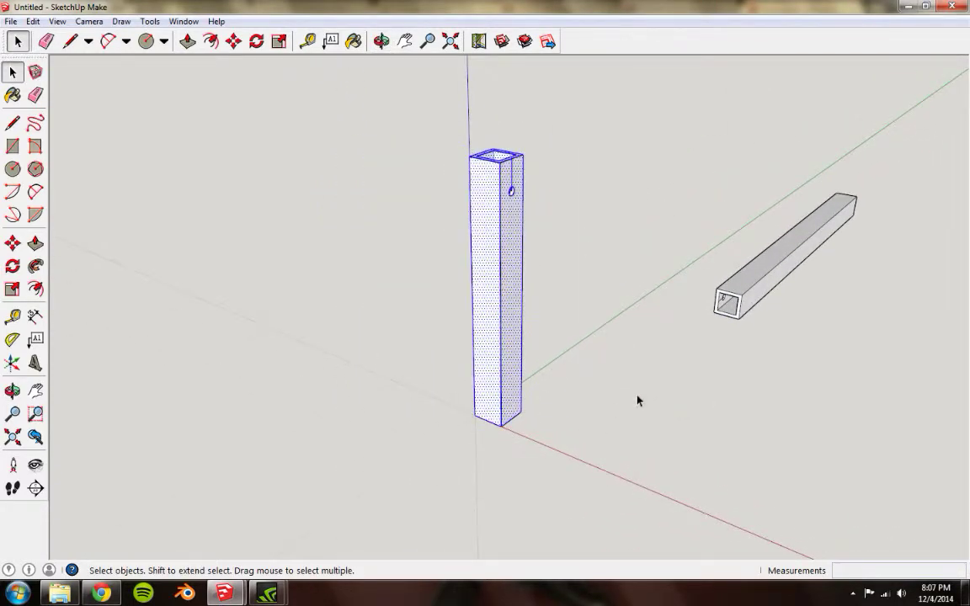
middle_click_drag(636, 399, 571, 402)
right_click(483, 284)
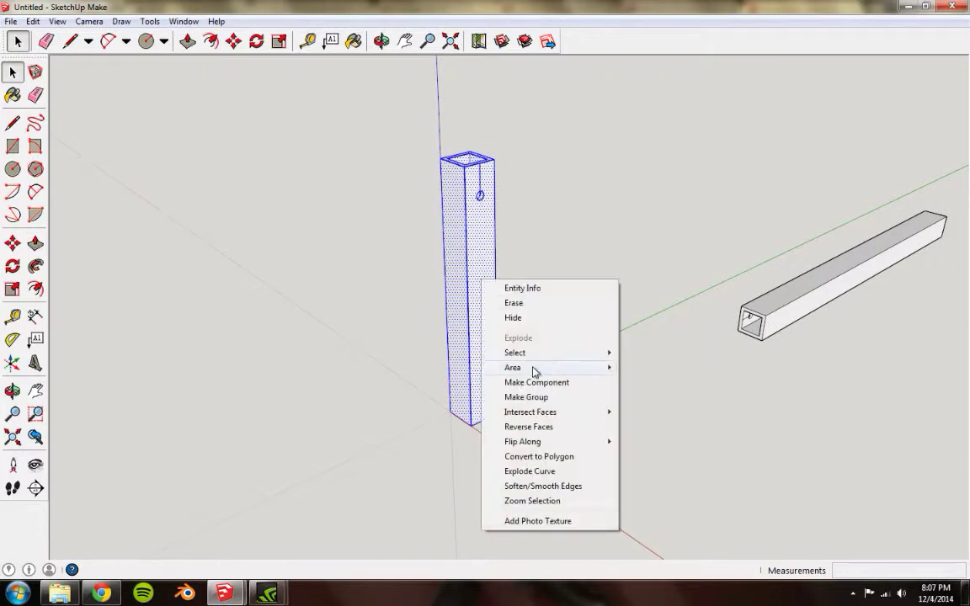
left_click(530, 405)
mouse_move(539, 362)
middle_mouse_down()
mouse_move(553, 301)
mouse_move(543, 374)
mouse_move(530, 346)
middle_mouse_up()
middle_click_drag(549, 270, 450, 257)
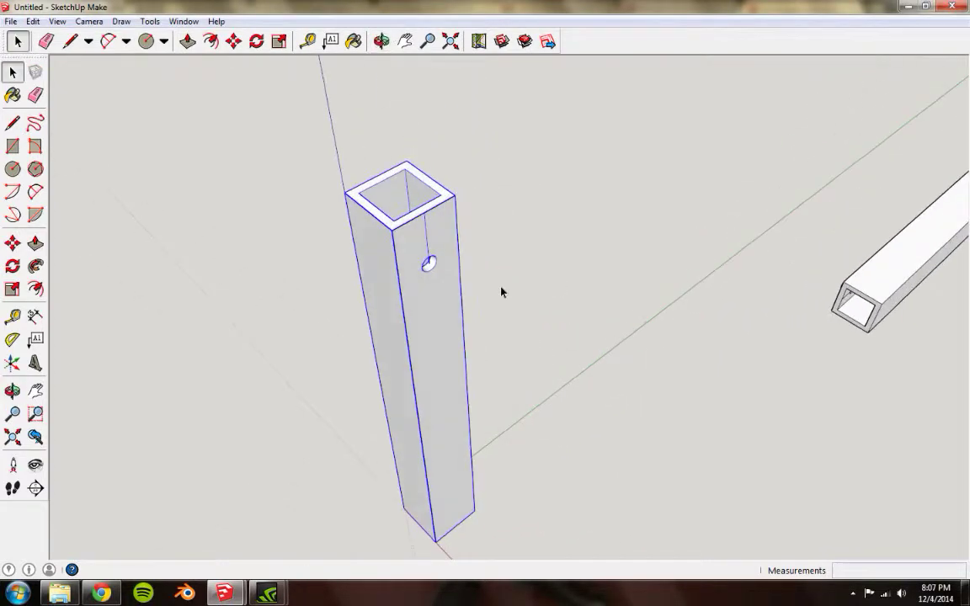
Try to move the grouped upright tube away from the origin, leaving its loose top edge behind, and undo the move.
key("l")
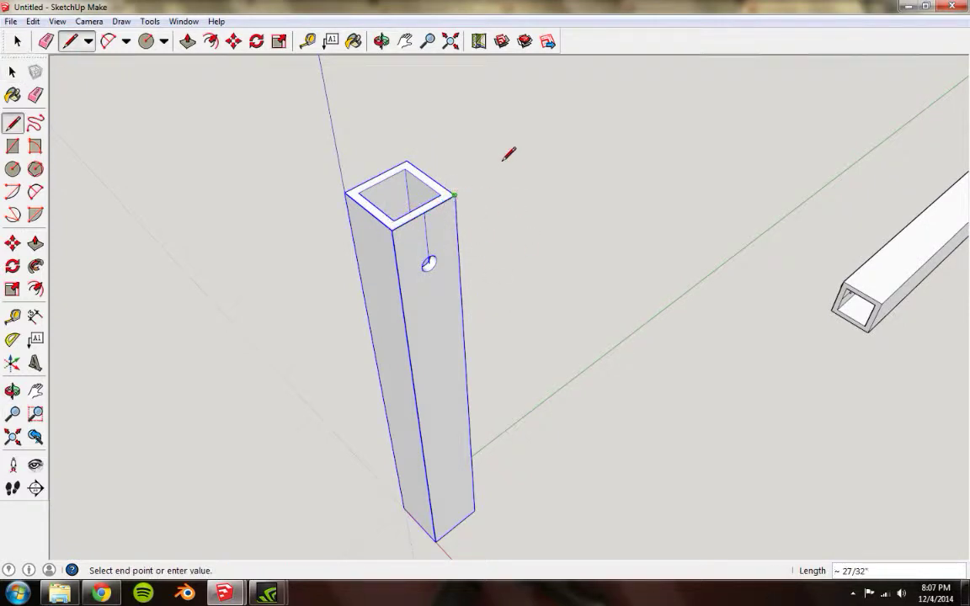
key("space")
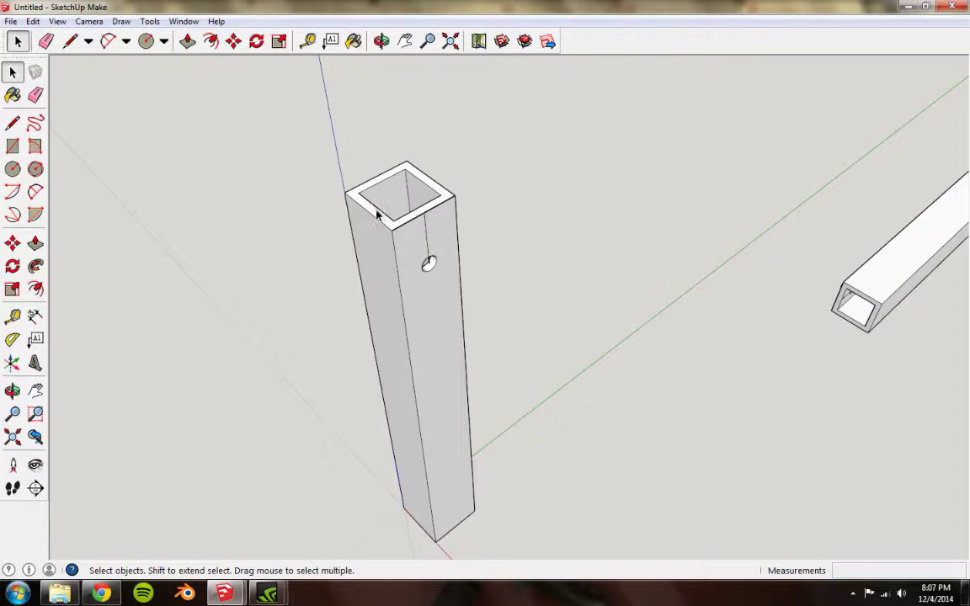
right_click(374, 211)
left_click(309, 173)
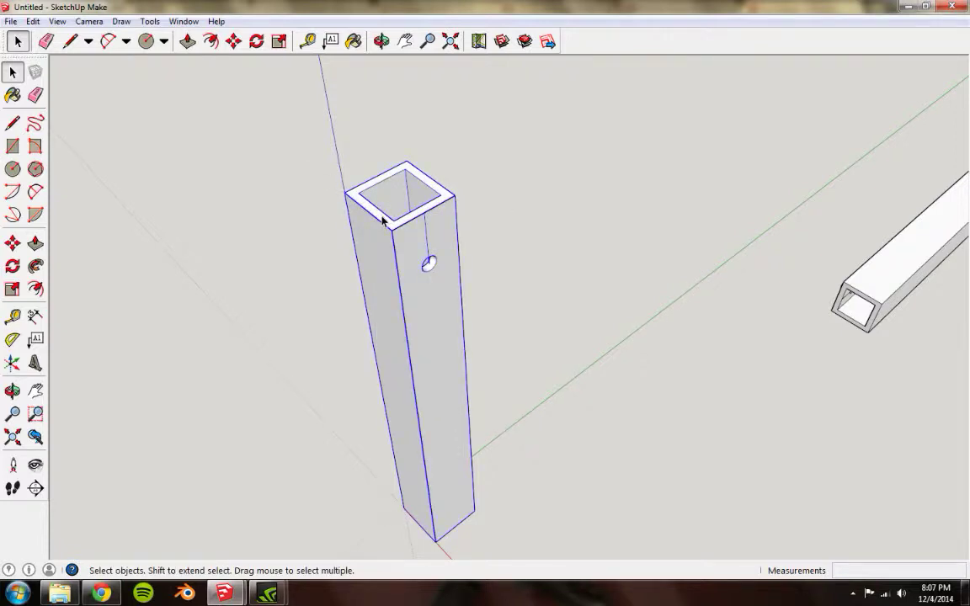
key("m")
left_click(376, 210)
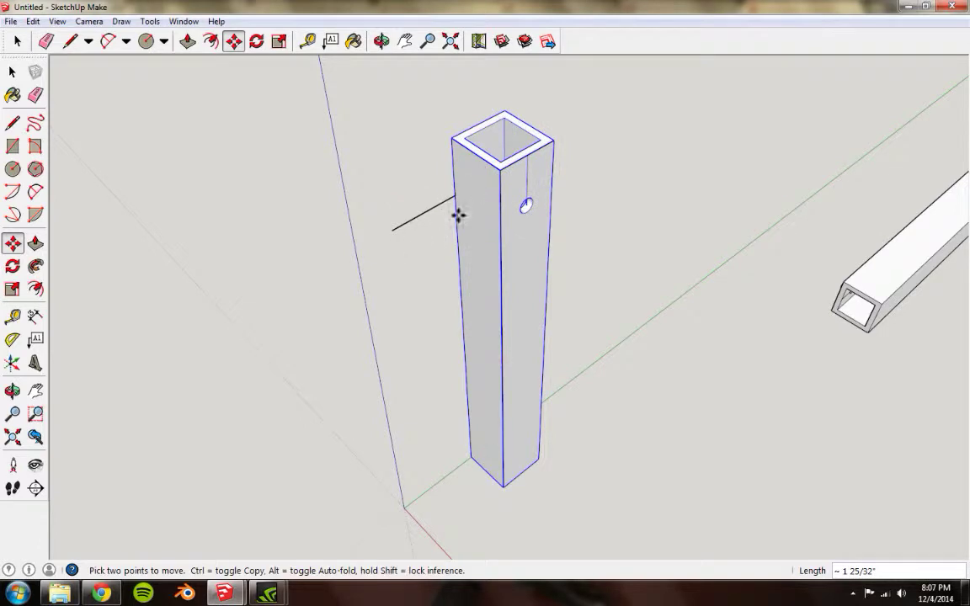
middle_click_drag(458, 216, 547, 180)
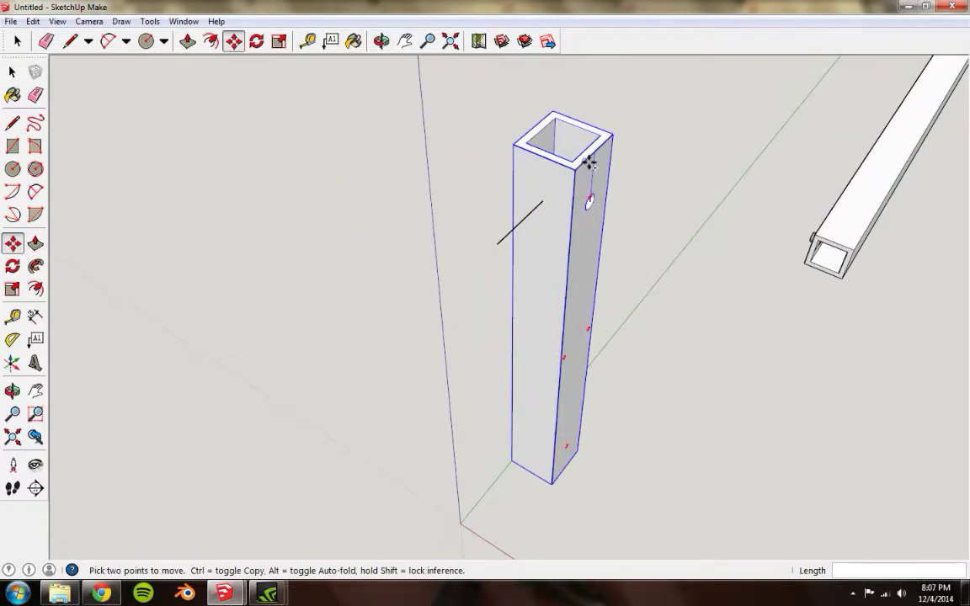
middle_click_drag(520, 266, 367, 160)
left_click(17, 40)
middle_click_drag(457, 281, 480, 291)
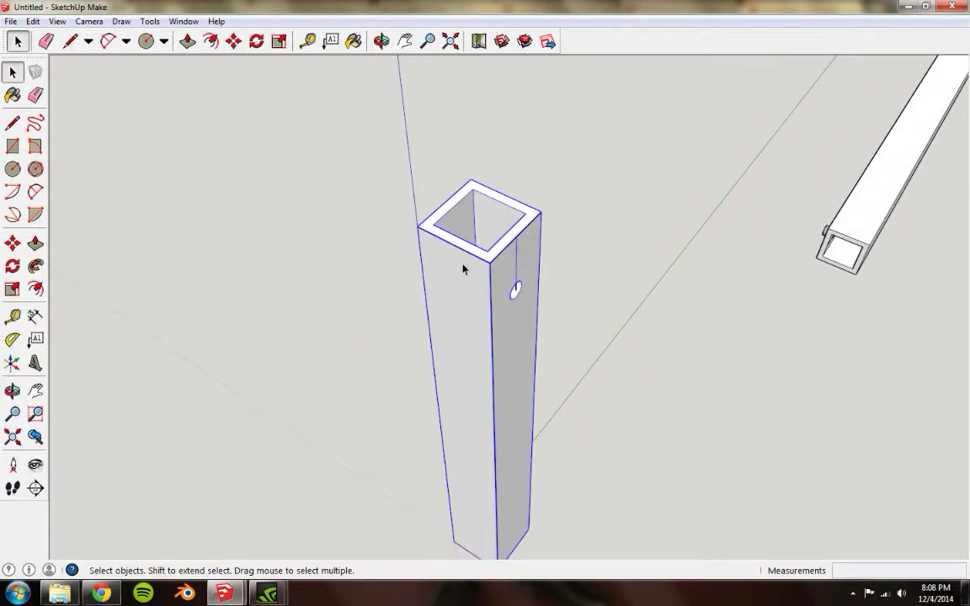
Examine the upper end of the grouped upright tube and its position relative to the separate beam.
double_click(464, 269)
scroll(467, 266, "up", 4)
middle_click_drag(414, 244, 519, 234)
scroll(578, 340, "down", 5)
middle_click_drag(577, 340, 647, 219)
left_click(648, 219)
middle_click_drag(598, 351, 404, 307)
mouse_move(795, 318)
middle_mouse_down()
mouse_move(563, 364)
mouse_move(791, 281)
mouse_move(725, 309)
middle_mouse_up()
Select the whole separate beam and make it into a group.
key("b")
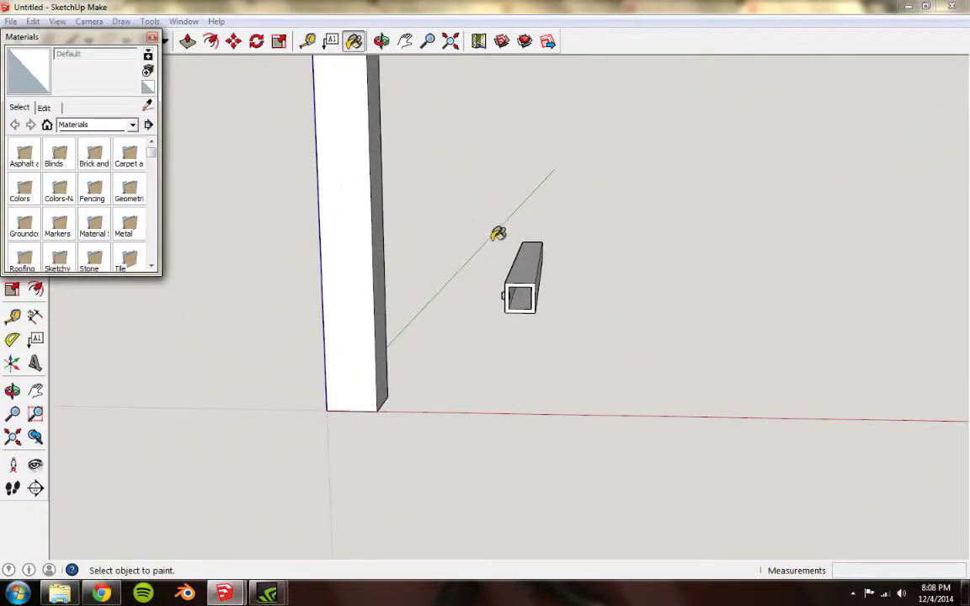
left_click(152, 38)
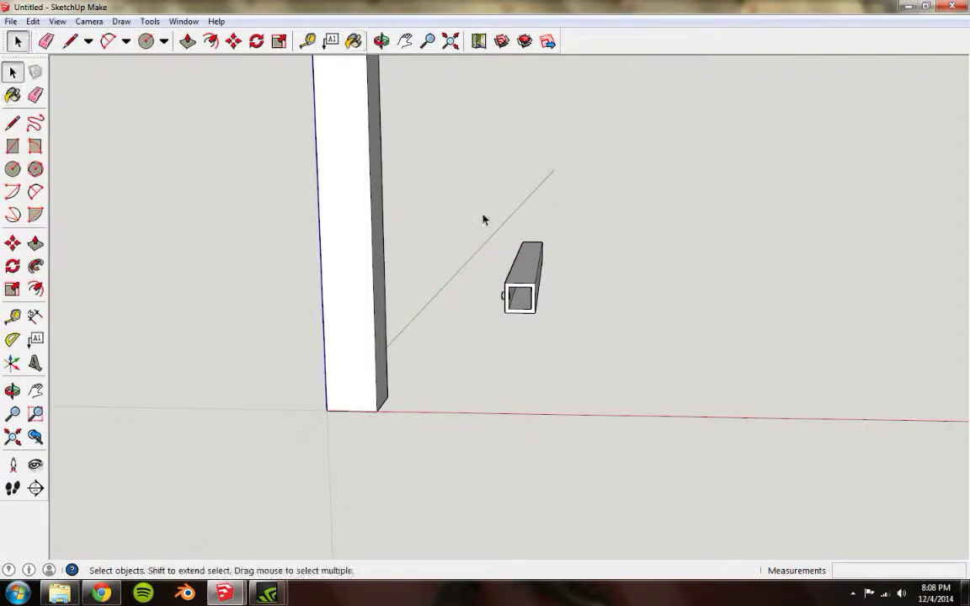
left_click_drag(606, 377, 604, 375)
middle_click_drag(605, 375, 498, 308)
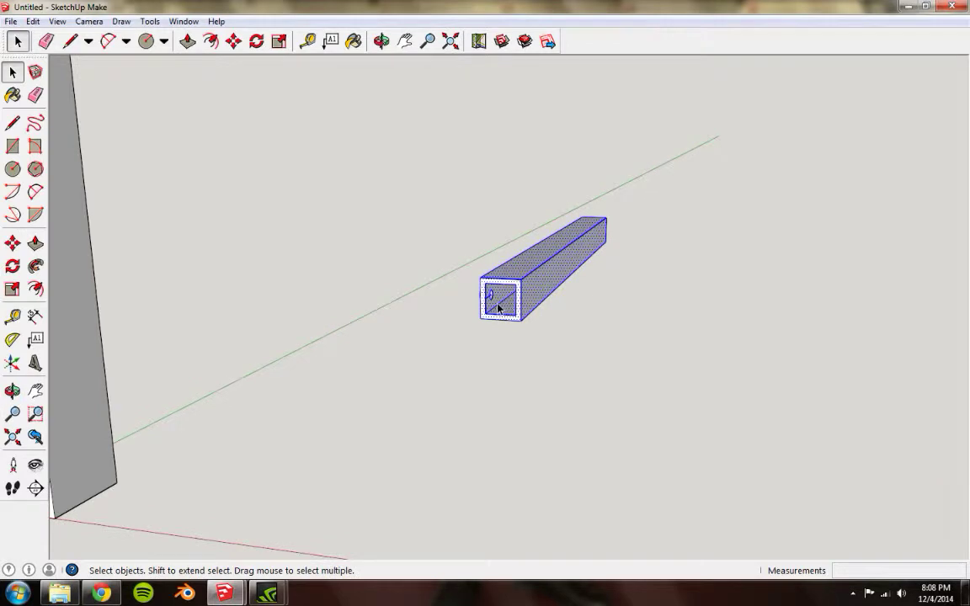
key("space")
right_click(510, 272)
left_click(543, 392)
Move the grouped beam by the centre of its hole onto the centre of the upright tube's hole.
scroll(501, 301, "up", 2)
key("m")
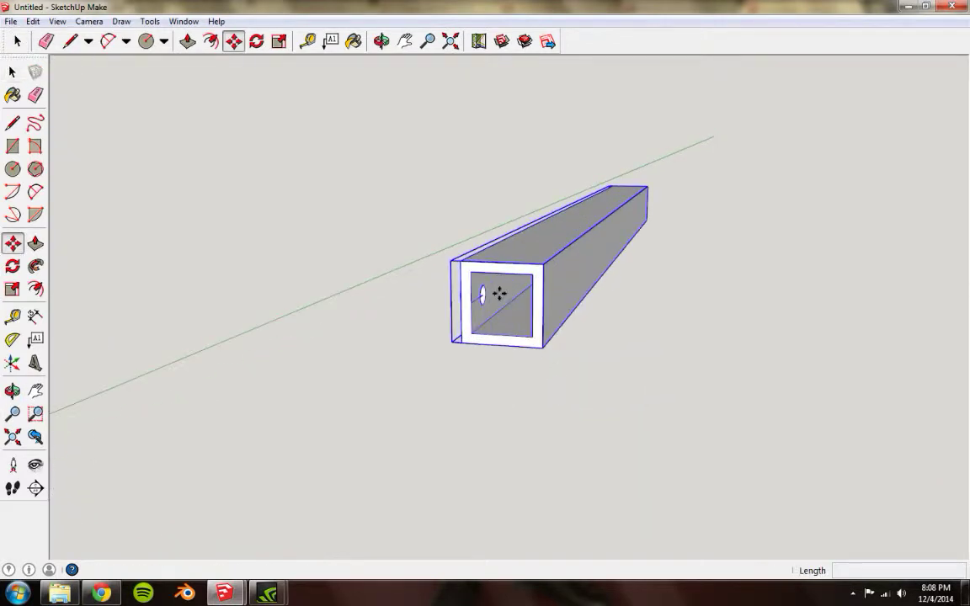
scroll(482, 295, "up", 2)
middle_click_drag(482, 293, 442, 283)
scroll(491, 297, "down", 5)
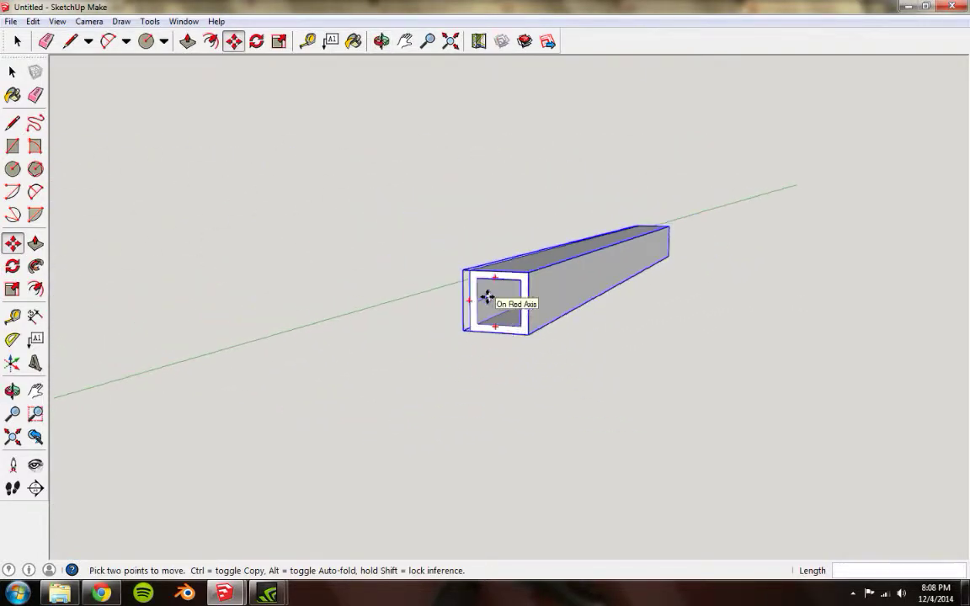
middle_click_drag(490, 297, 397, 288)
scroll(396, 289, "up", 8)
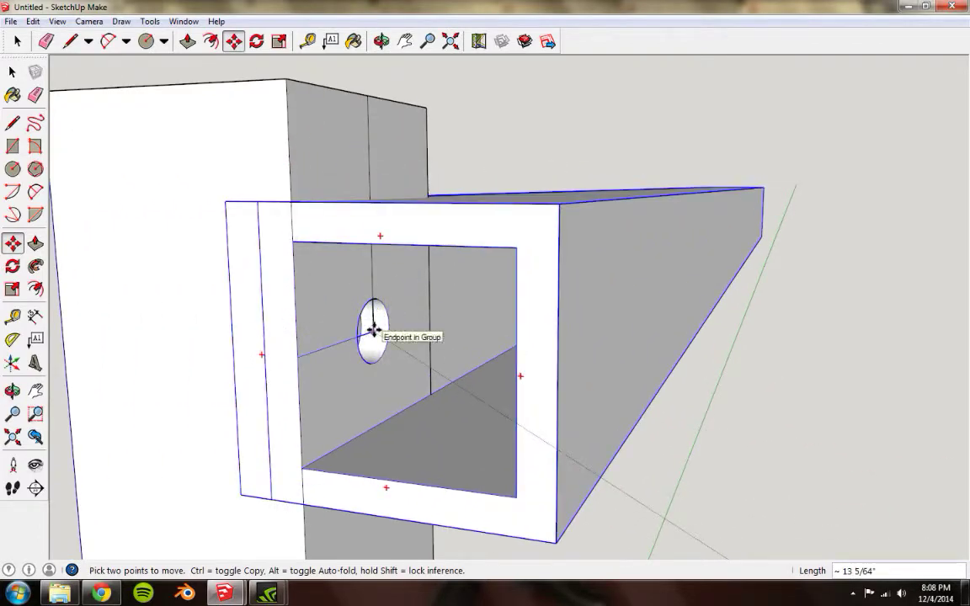
scroll(374, 330, "down", 4)
middle_click_drag(363, 275, 571, 268)
Rotate the beam upward about the centre of the shared hole, leaving the upright tube in place.
key("space")
left_click(658, 256)
right_click(435, 276)
key("Escape")
middle_click_drag(476, 279, 457, 303)
key("q")
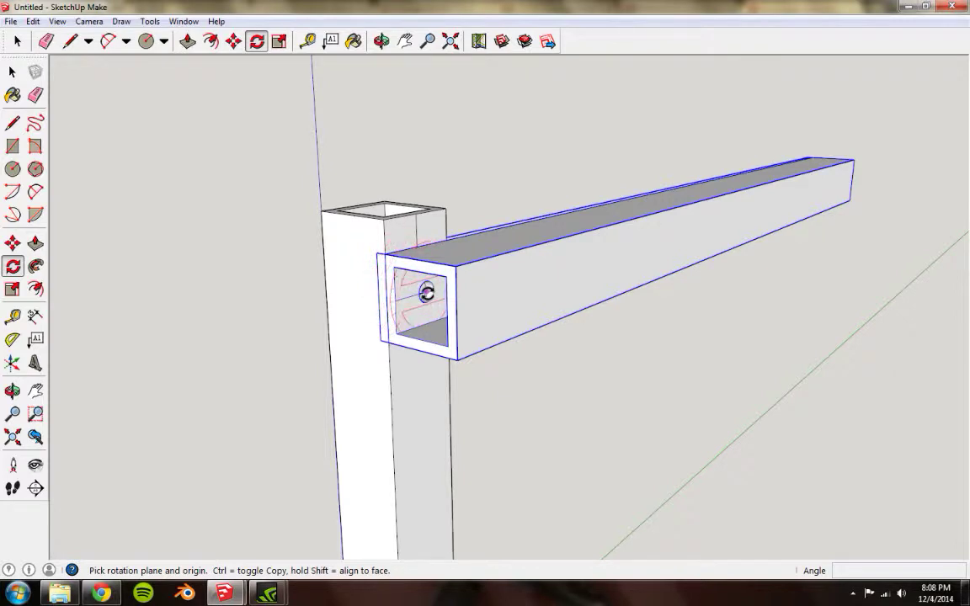
middle_click_drag(402, 300, 400, 298)
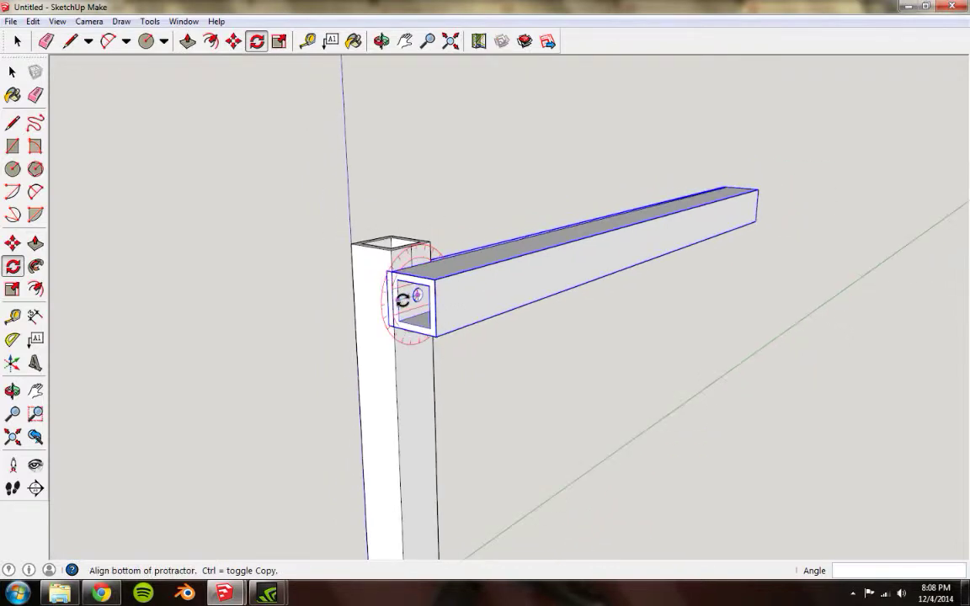
left_click(411, 297)
left_click(385, 320)
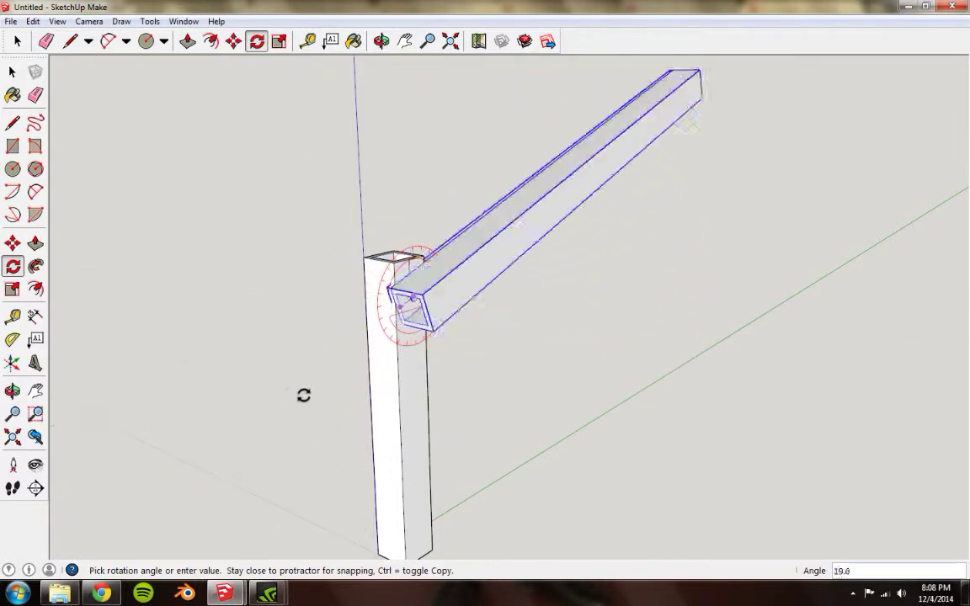
left_click(318, 394)
middle_click_drag(318, 394, 450, 329)
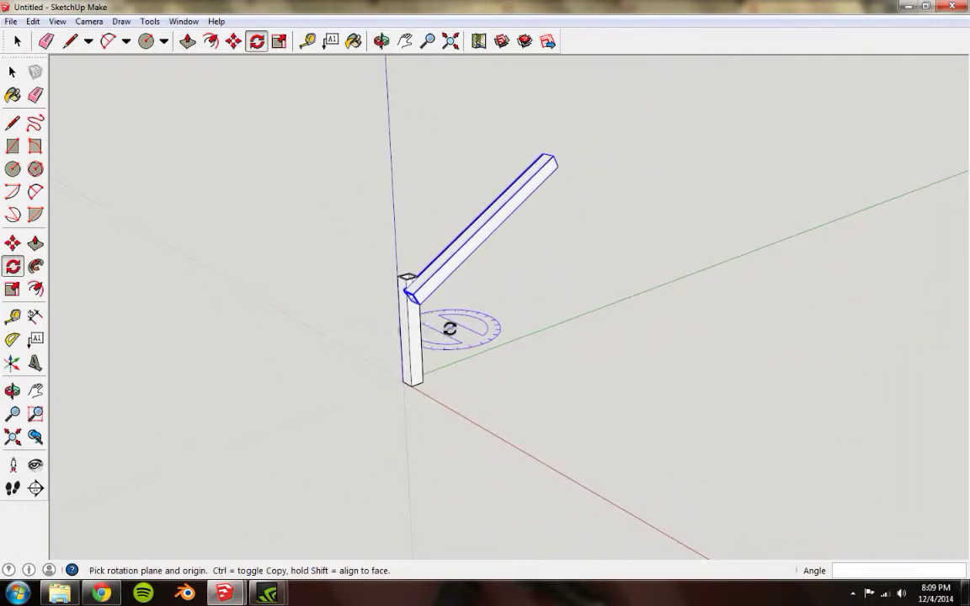
Switch to the integration 2 model and examine the robot's blue base, upright arms, roller and upper frame from several sides.
mouse_move(224, 594)
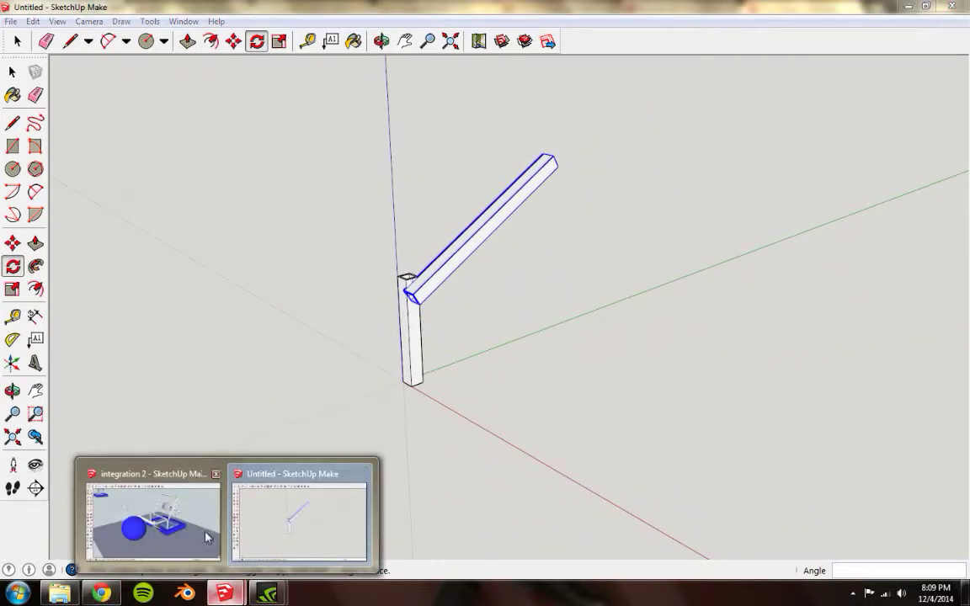
left_click(151, 514)
middle_click_drag(518, 366, 281, 340)
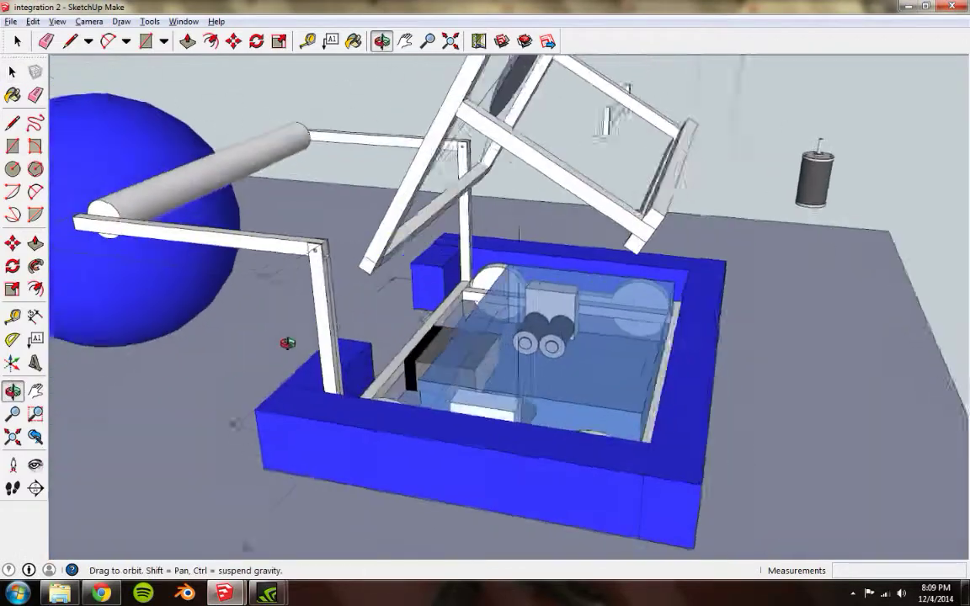
mouse_move(558, 407)
middle_mouse_down()
mouse_move(364, 396)
mouse_move(465, 402)
mouse_move(549, 330)
middle_mouse_up()
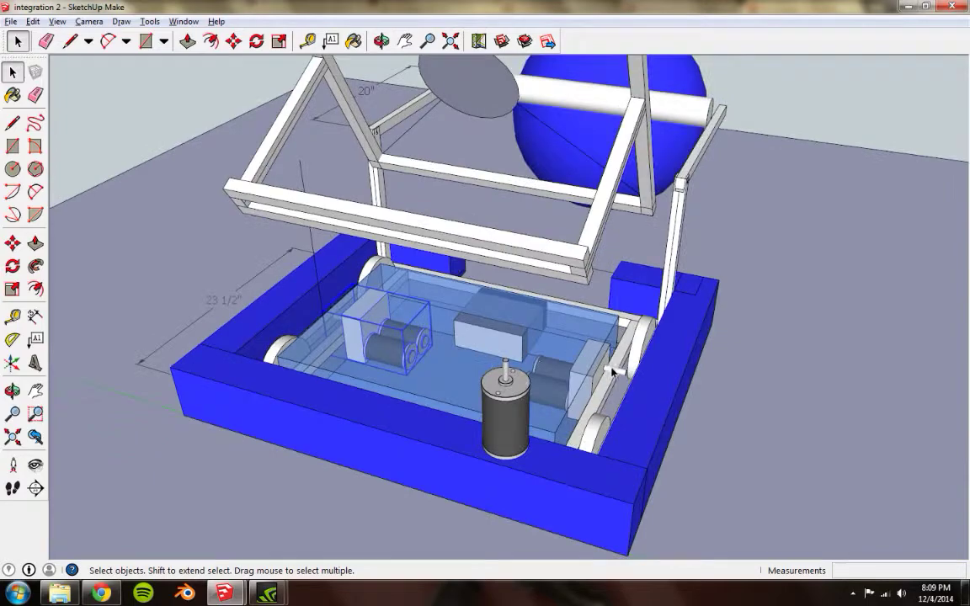
mouse_move(619, 372)
middle_mouse_down()
mouse_move(406, 394)
mouse_move(539, 325)
mouse_move(558, 385)
mouse_move(553, 314)
mouse_move(448, 255)
mouse_move(485, 310)
mouse_move(467, 290)
mouse_move(438, 301)
mouse_move(420, 289)
mouse_move(544, 215)
mouse_move(437, 300)
middle_mouse_up()
left_click(371, 100)
middle_click_drag(576, 181, 474, 330)
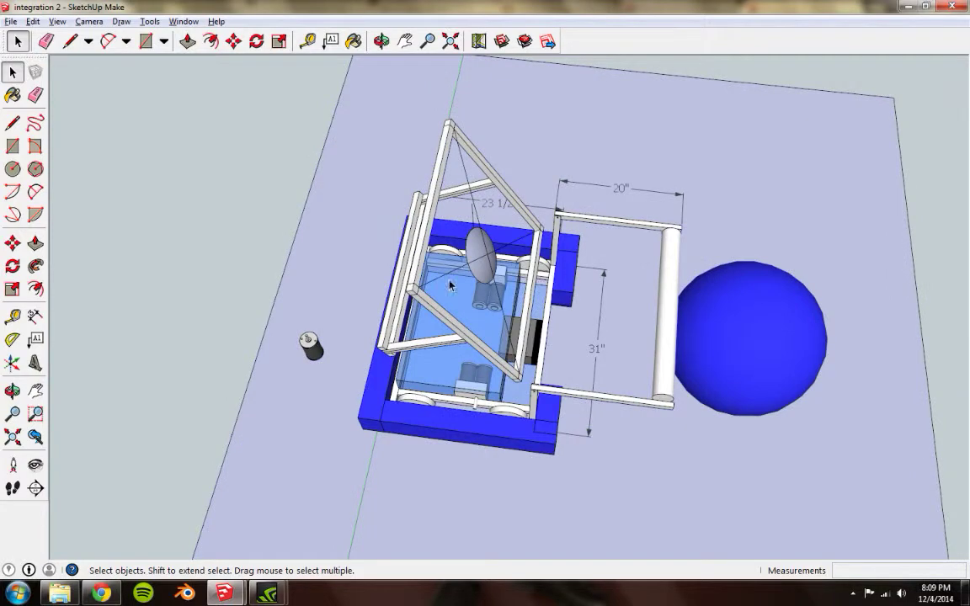
middle_click_drag(450, 287, 560, 243)
middle_click_drag(574, 286, 502, 230)
middle_click_drag(684, 407, 488, 449)
Examine the separate motor standing beside the robot's blue base.
left_click(238, 596)
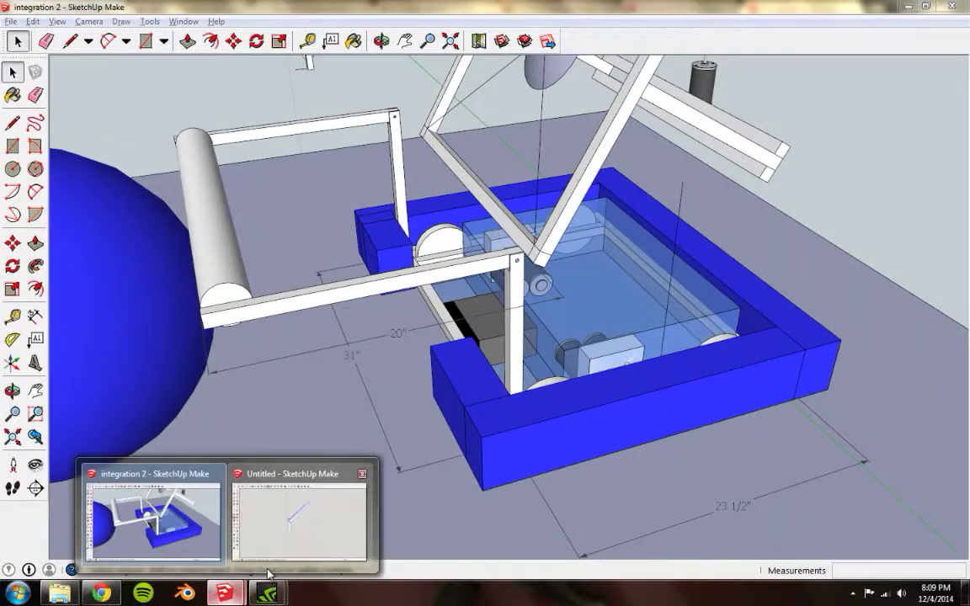
middle_click_drag(840, 232, 512, 288)
scroll(640, 286, "down", 3)
middle_click_drag(834, 287, 564, 192, "shift")
scroll(676, 294, "up", 4)
scroll(609, 250, "up", 2)
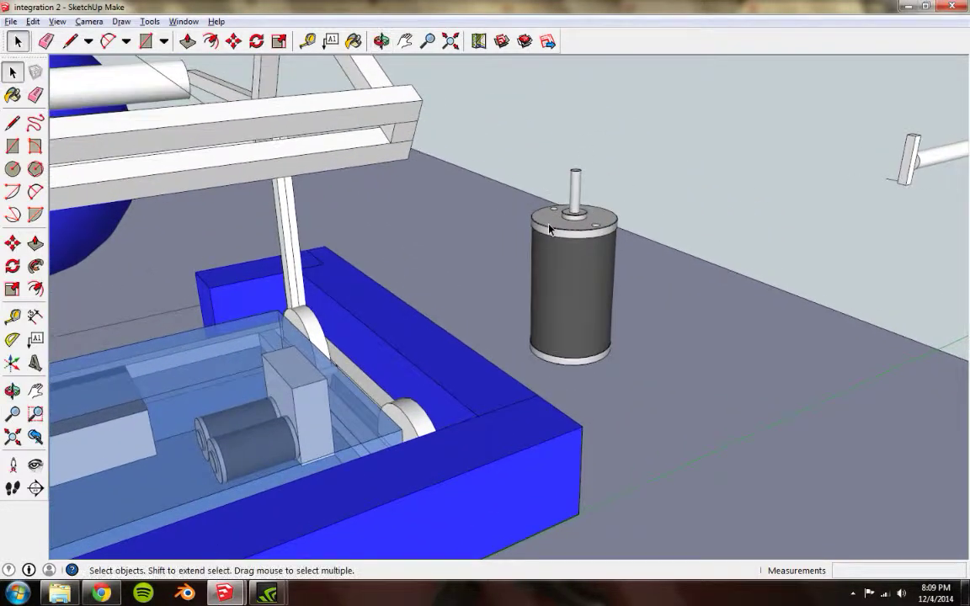
middle_click_drag(559, 272, 666, 274)
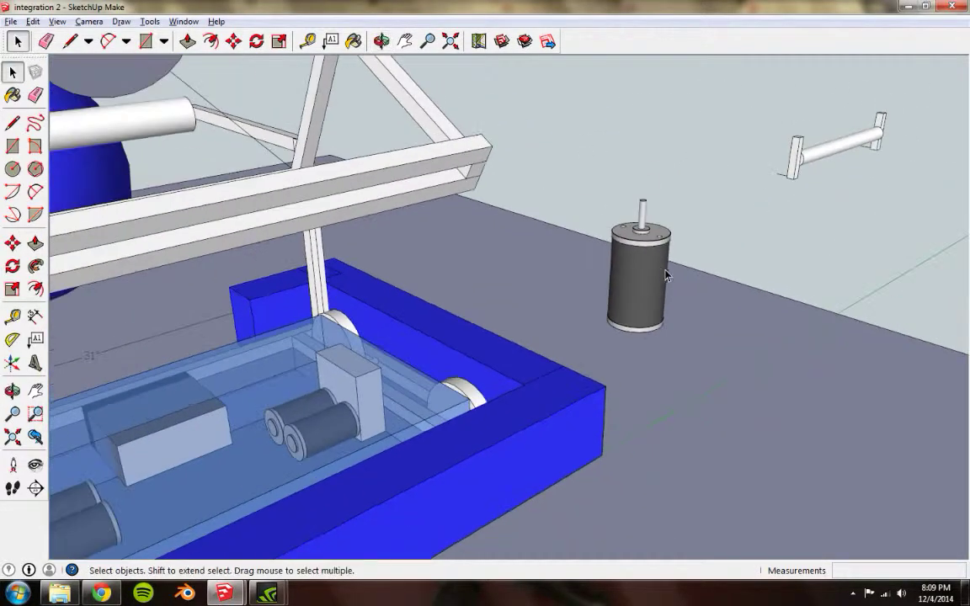
Search the 3D Warehouse for "FRC CIM motor".
left_click(10, 22)
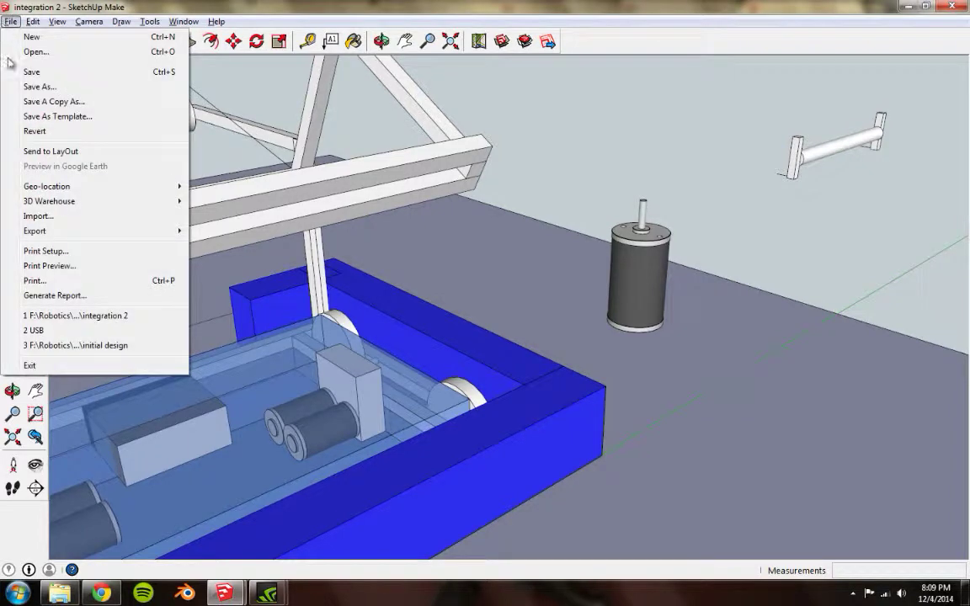
mouse_move(47, 206)
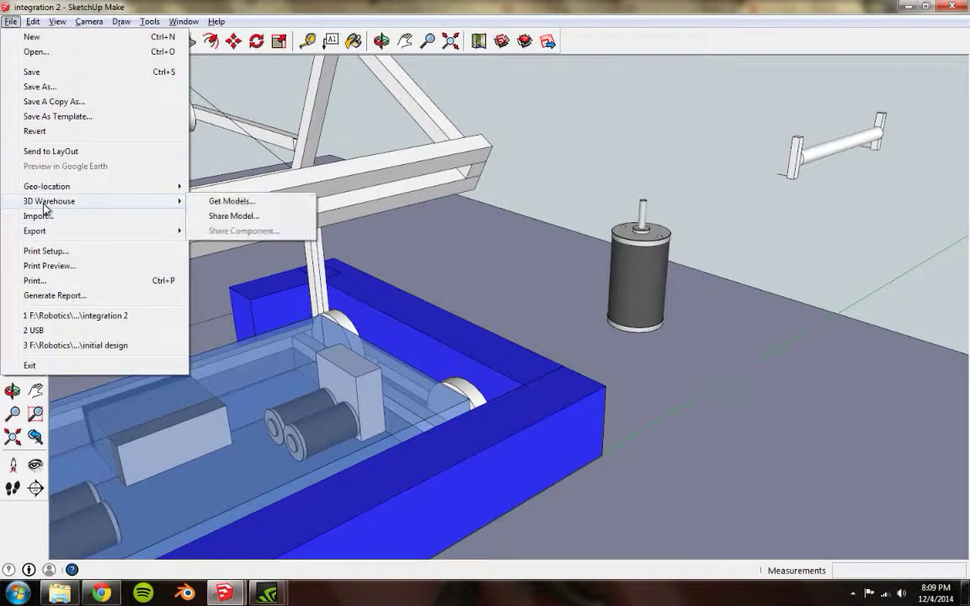
left_click(221, 203)
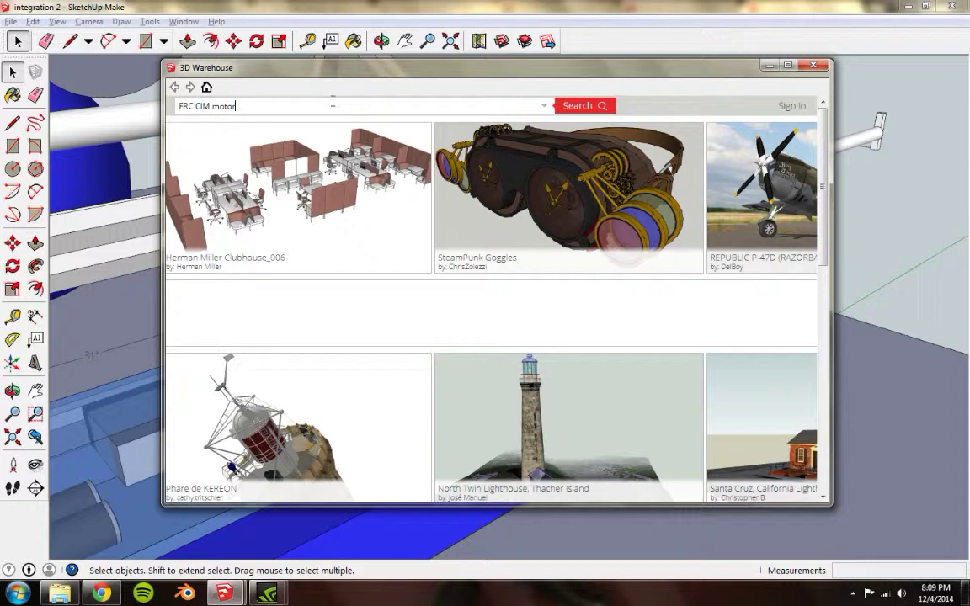
left_click(563, 110)
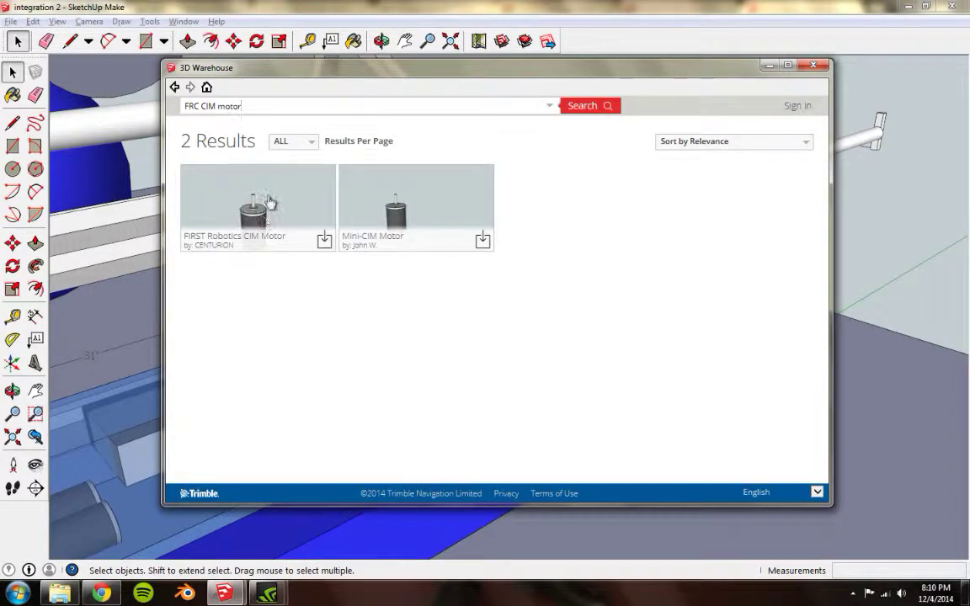
Download the FIRST Robotics CIM Motor model directly into the drawing and place it near the existing motor.
left_click(270, 202)
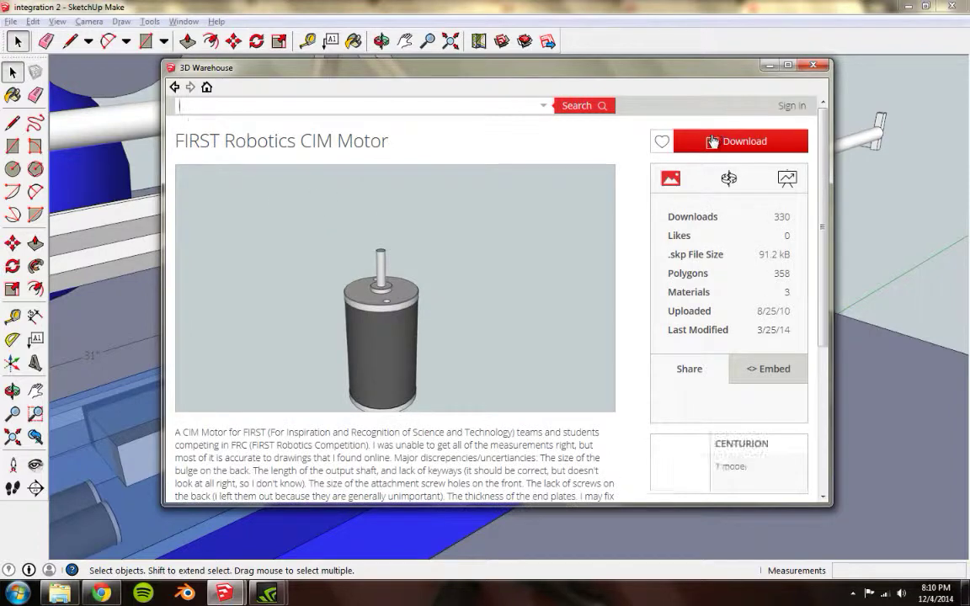
left_click(712, 141)
left_click(444, 319)
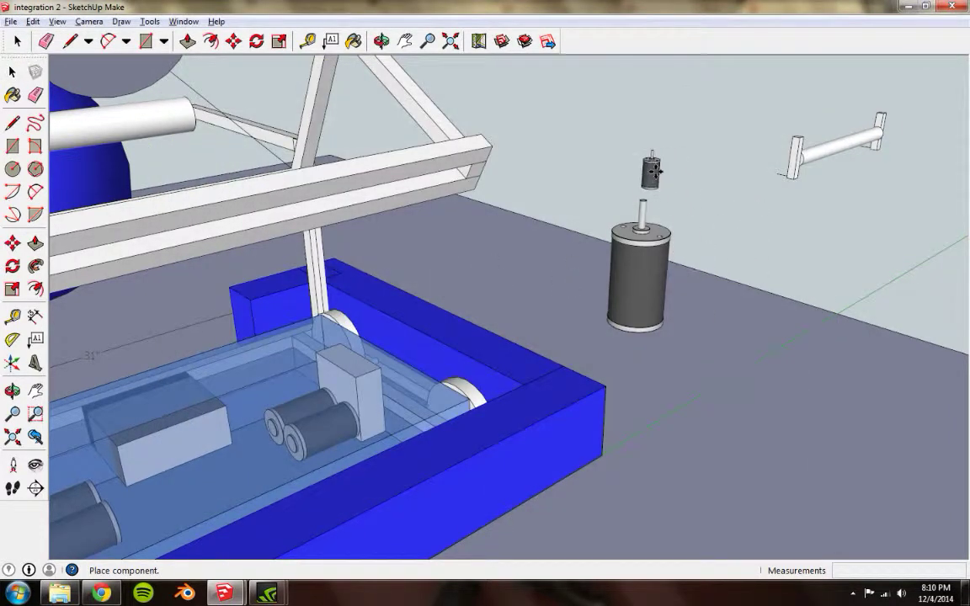
left_click(646, 166)
scroll(659, 160, "up", 8)
middle_click_drag(608, 156, 482, 237, "shift")
middle_click_drag(482, 237, 511, 297)
middle_click_drag(448, 294, 550, 310, "shift")
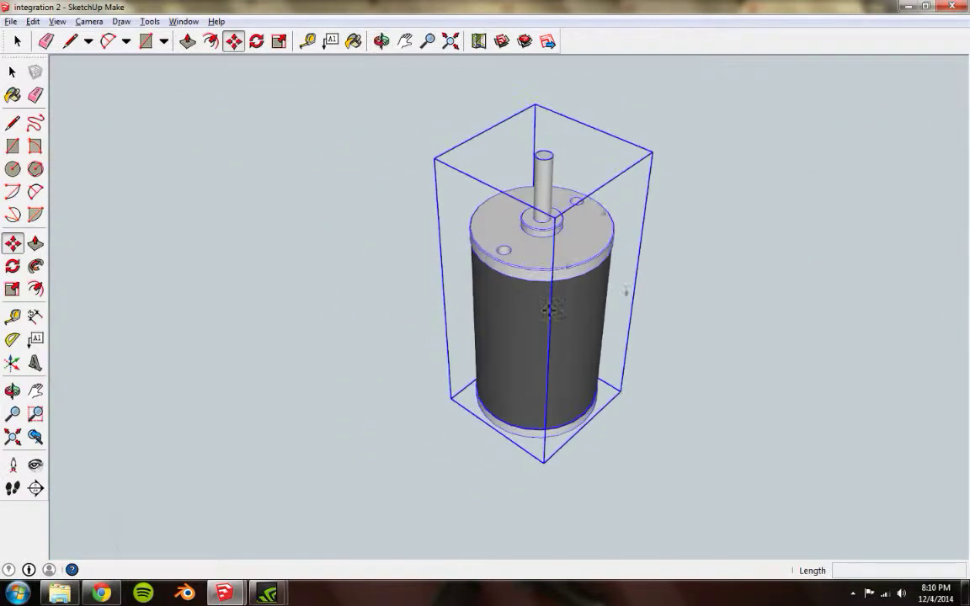
Search the 3D Warehouse for "FRC".
left_click(12, 21)
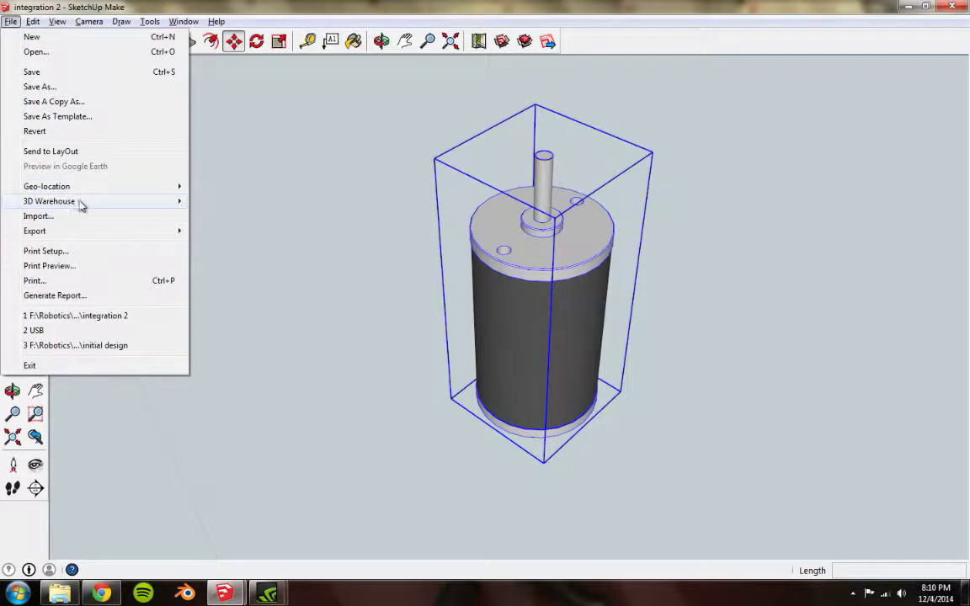
mouse_move(172, 204)
left_click(225, 202)
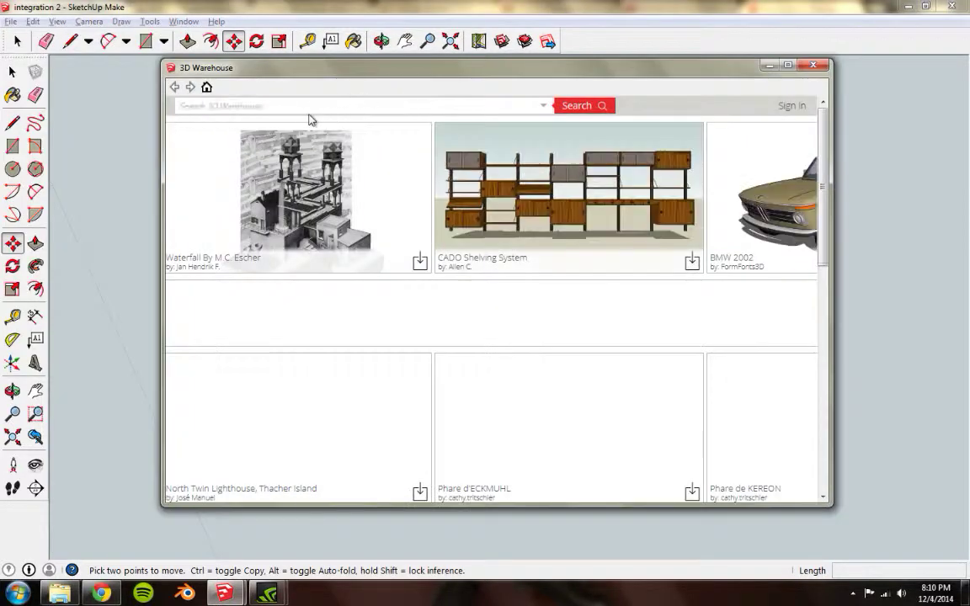
left_click(306, 108)
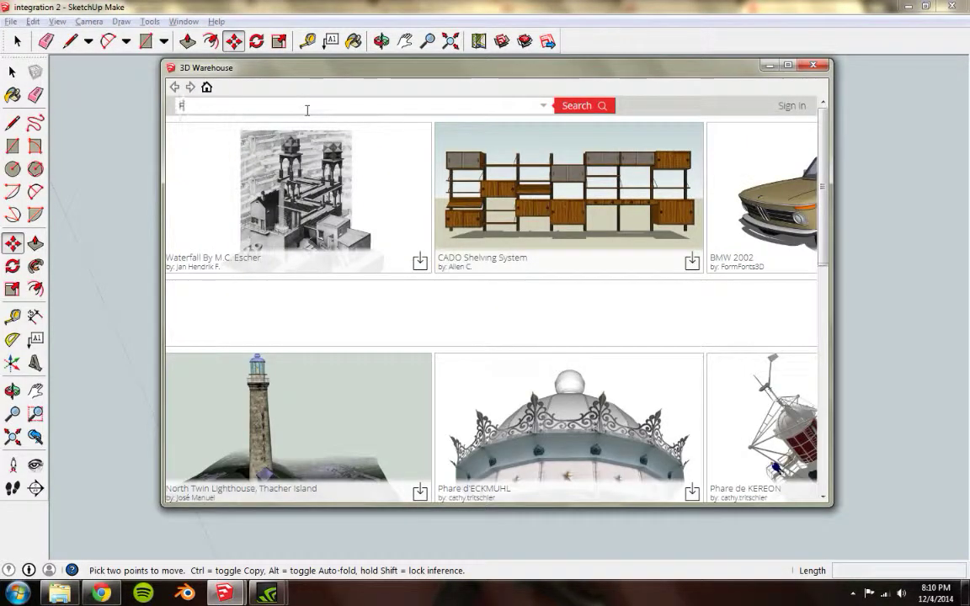
left_click(599, 105)
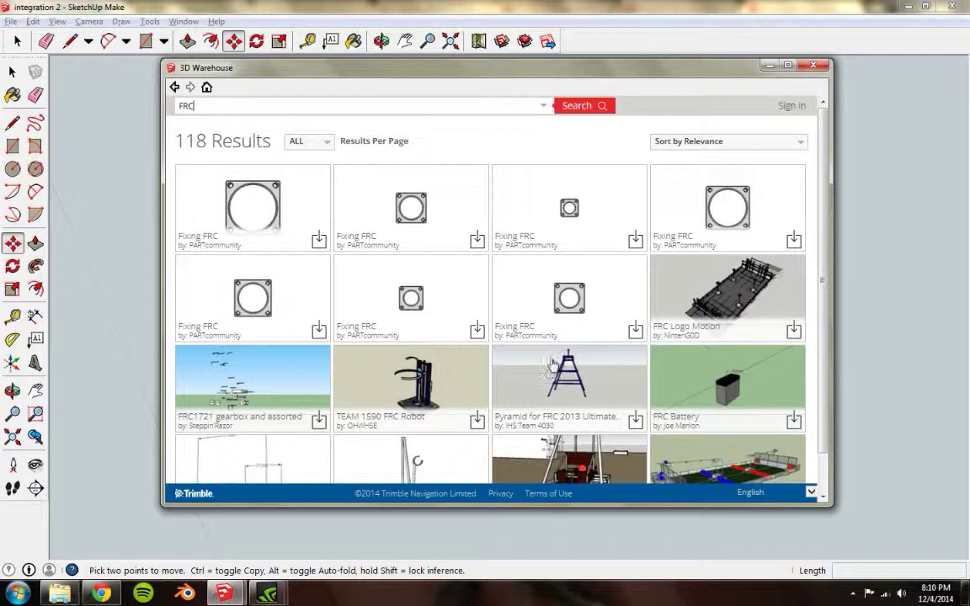
Browse the FRC search results for robot parts, fields and game pieces, and close the 3D Warehouse.
scroll(807, 202, "down", 3)
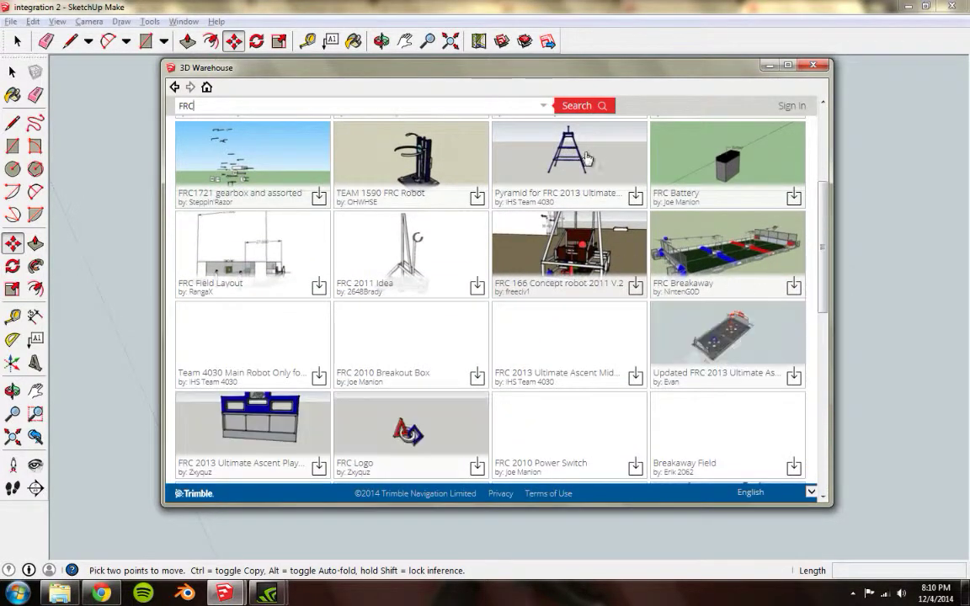
scroll(366, 335, "down", 3)
scroll(473, 305, "up", 3)
scroll(722, 334, "down", 1)
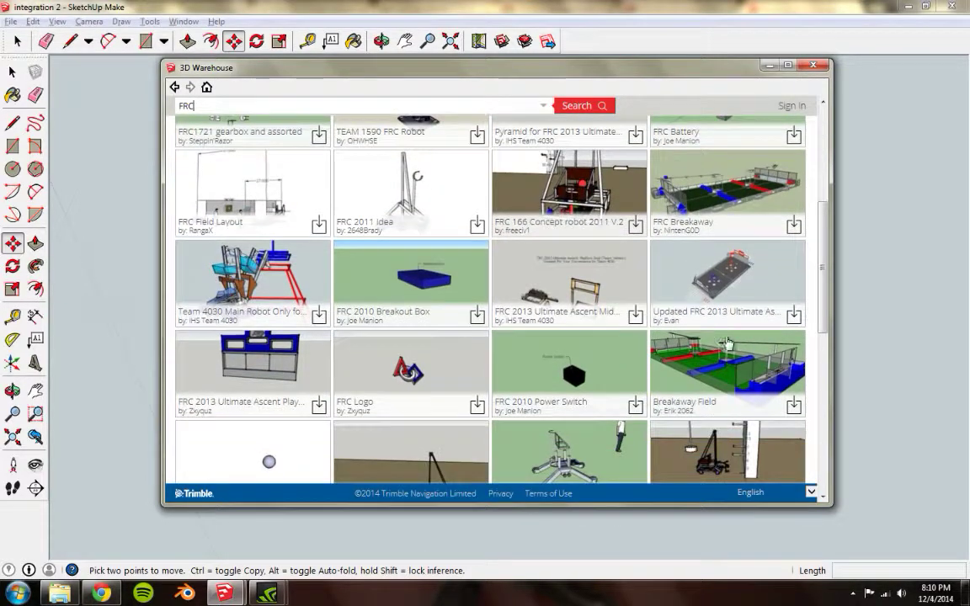
scroll(707, 347, "down", 4)
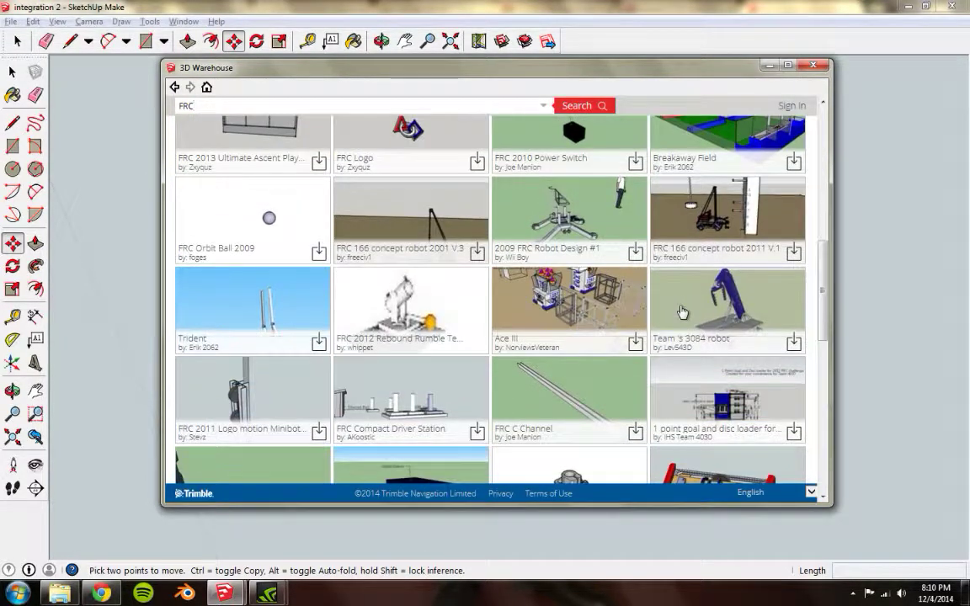
scroll(682, 312, "up", 4)
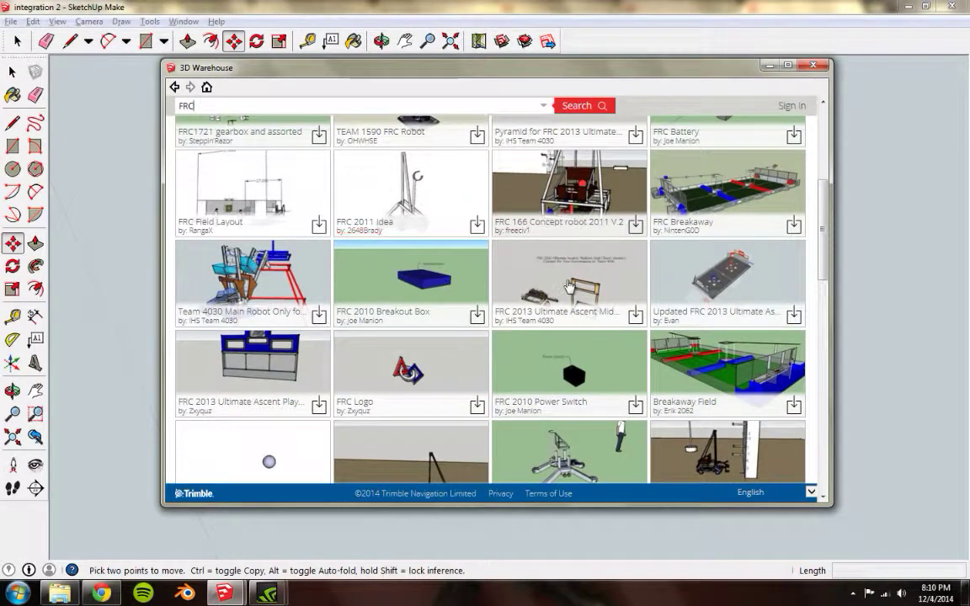
scroll(556, 284, "down", 3)
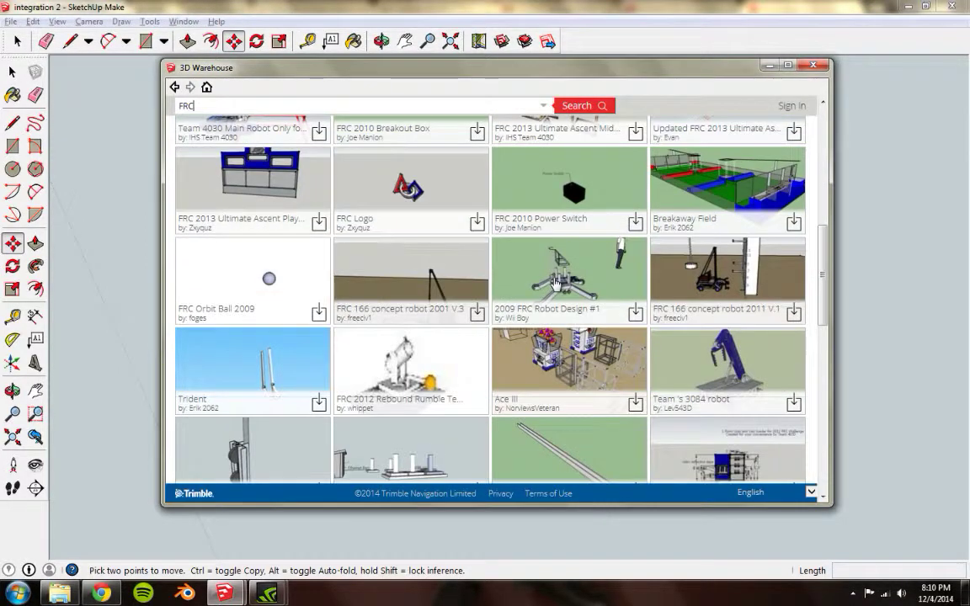
scroll(556, 283, "up", 1)
scroll(555, 284, "down", 4)
scroll(554, 281, "up", 5)
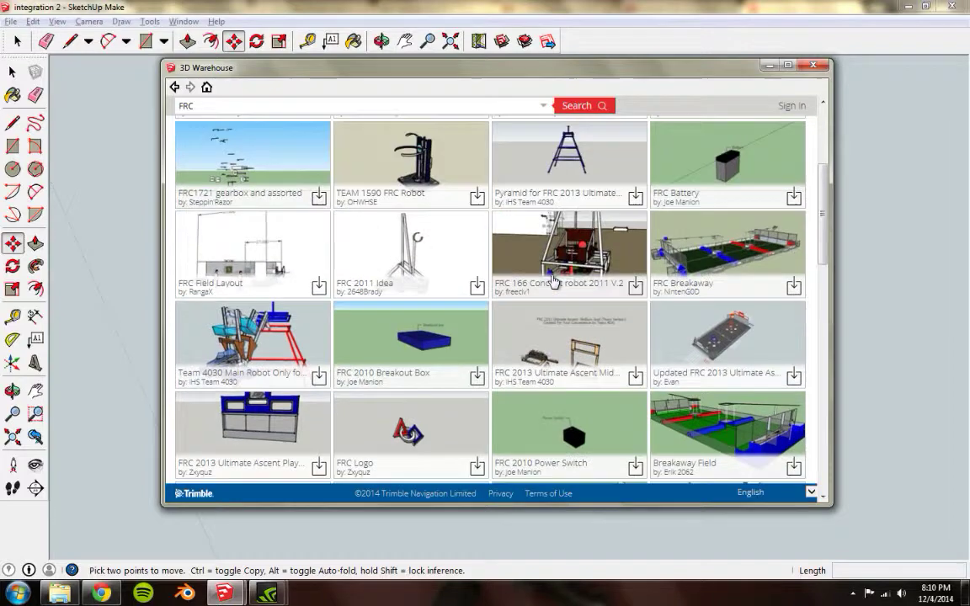
scroll(601, 282, "up", 3)
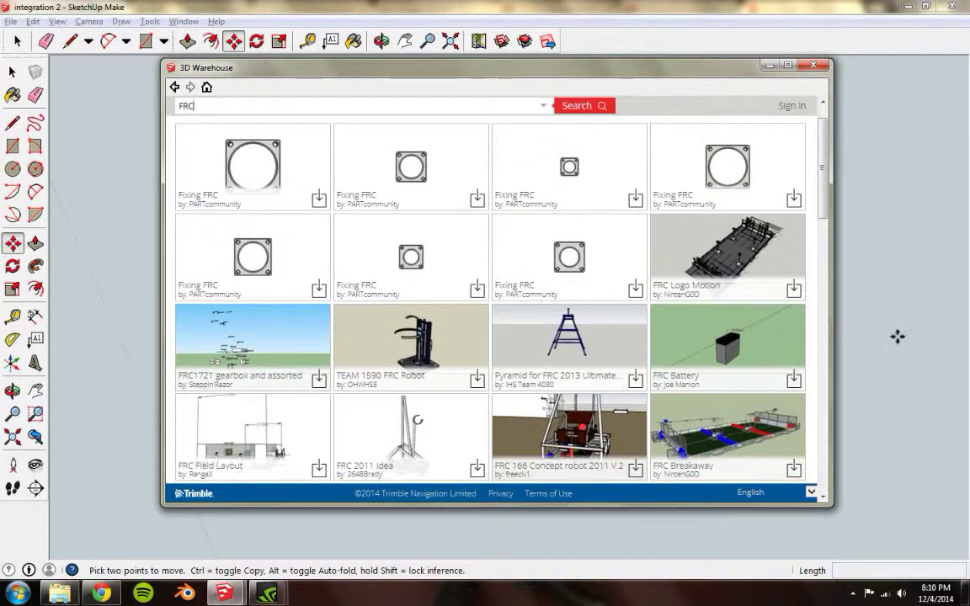
left_click(813, 67)
Open the downloaded CIM motor component for editing, inspect its shaft and body, and leave the component.
scroll(636, 281, "down", 3)
scroll(612, 283, "up", 4)
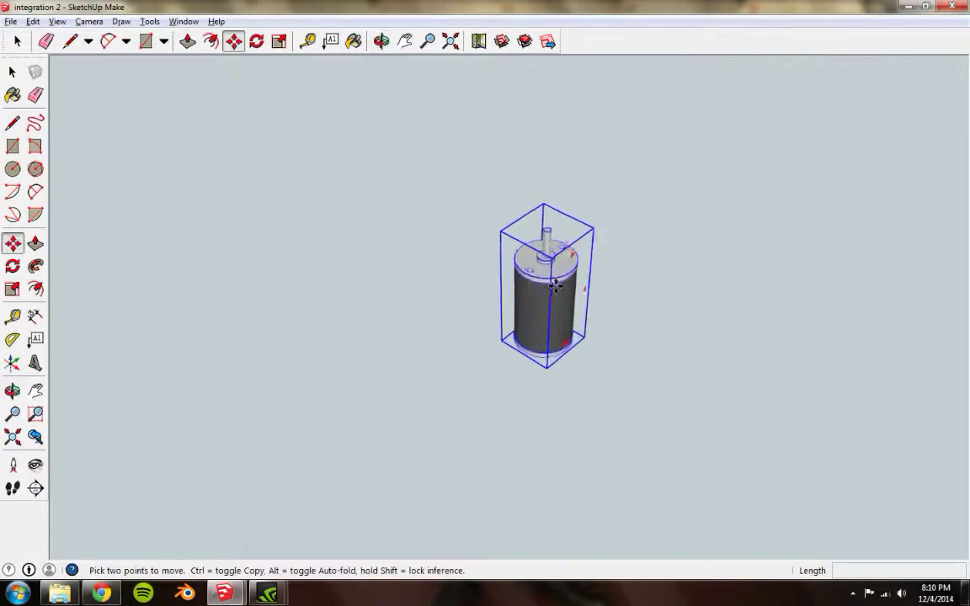
key("space")
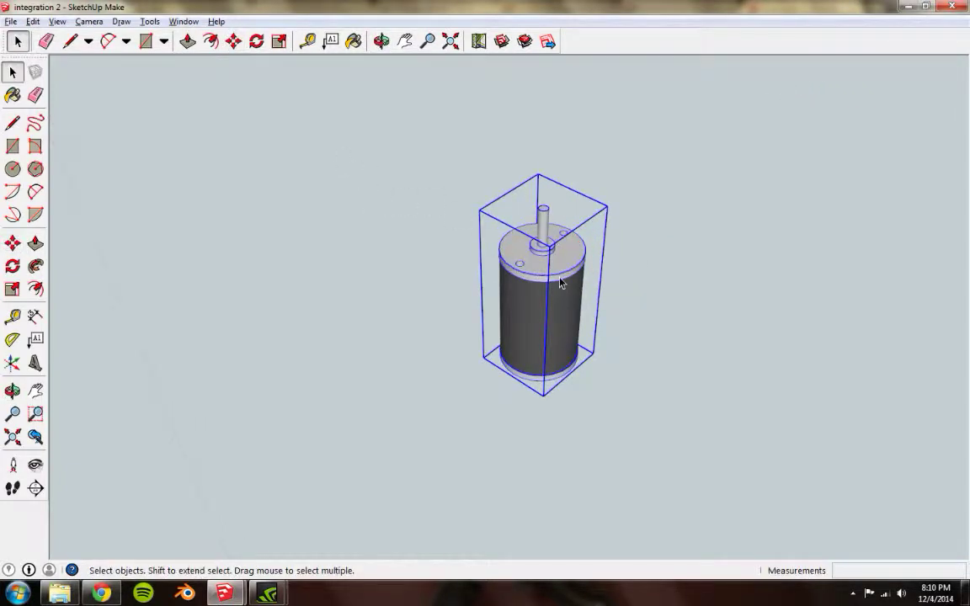
double_click(543, 266)
scroll(546, 266, "up", 4)
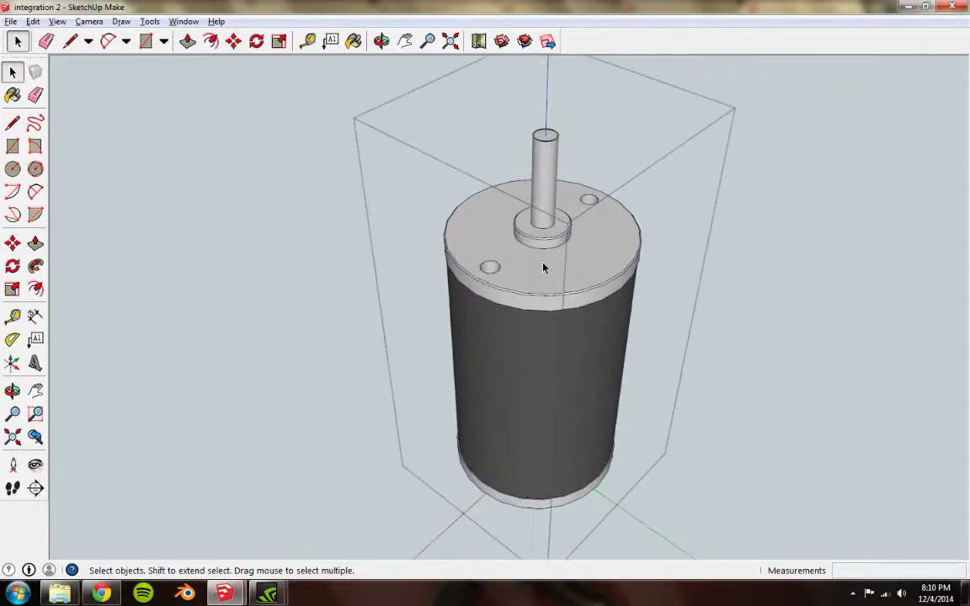
left_click(559, 290)
middle_click_drag(558, 263, 574, 239)
left_click(545, 180)
left_click(549, 328)
middle_click_drag(550, 329, 694, 313)
left_click(779, 216)
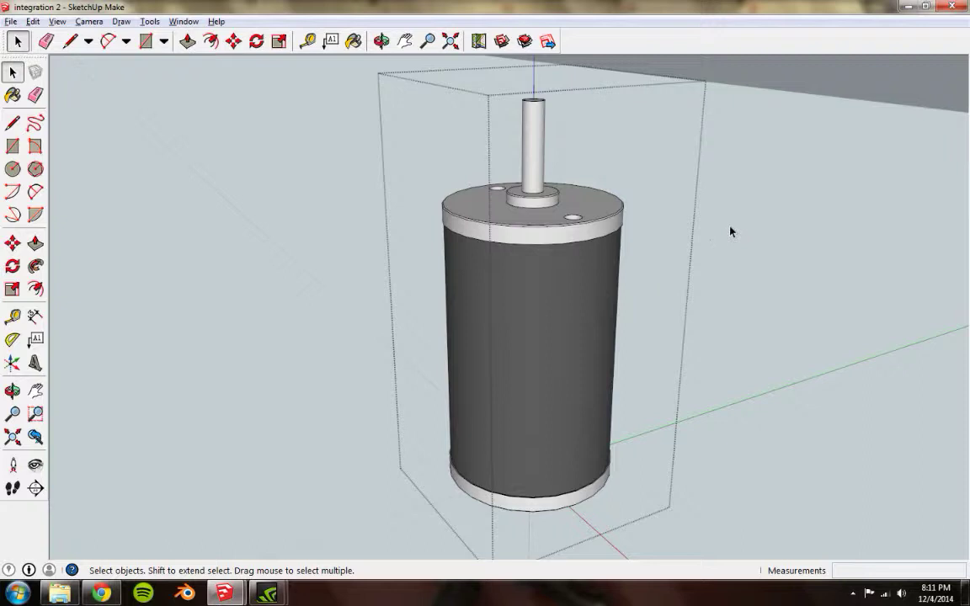
left_click(771, 209)
Delete the downloaded CIM motor floating behind the robot's tilted upper frame.
scroll(623, 281, "down", 8)
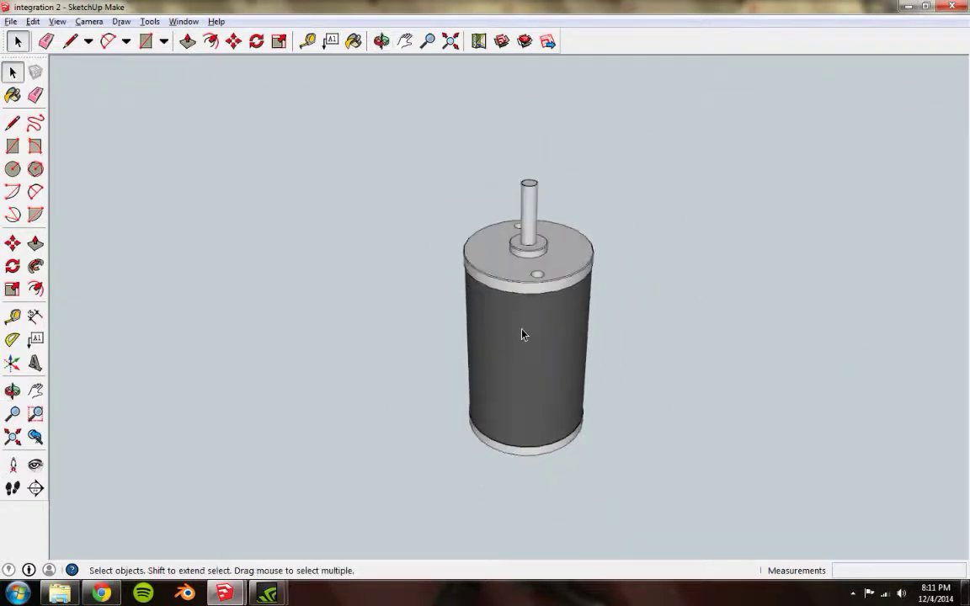
scroll(428, 245, "down", 2)
scroll(428, 249, "up", 5)
middle_click_drag(428, 248, 498, 371)
scroll(498, 371, "down", 10)
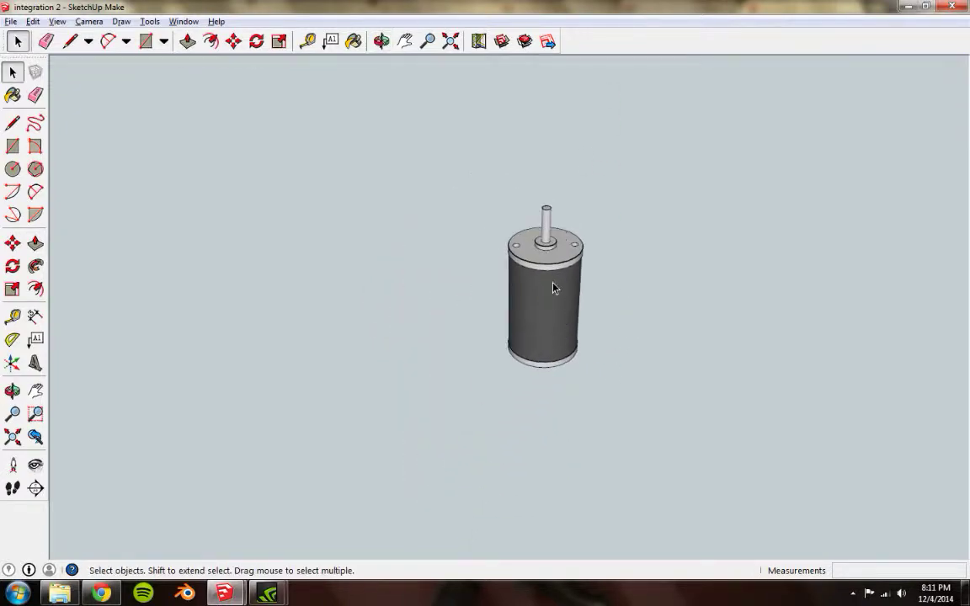
scroll(581, 245, "down", 3)
middle_click_drag(588, 206, 570, 292)
scroll(536, 264, "up", 3)
scroll(535, 264, "down", 3)
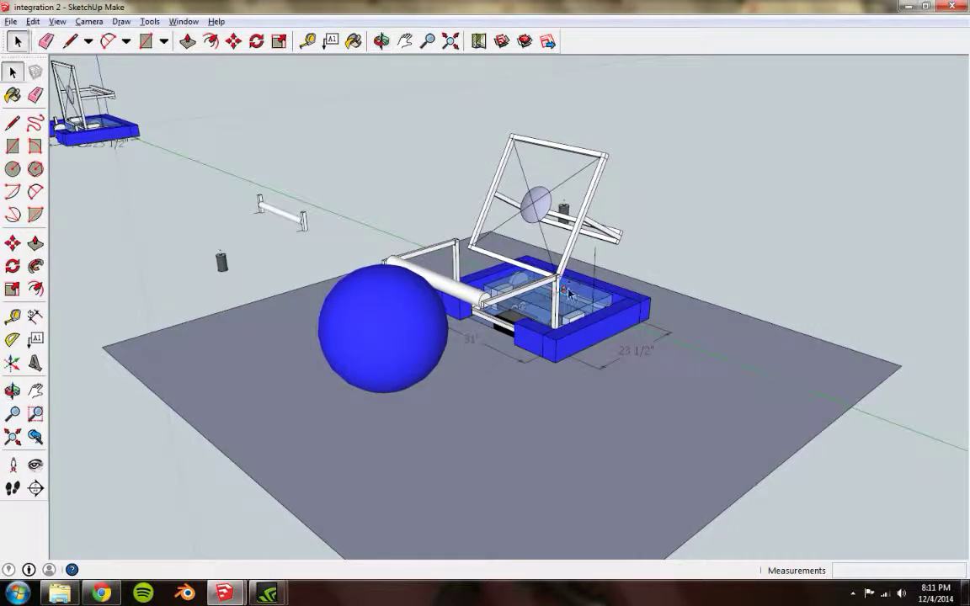
right_click(563, 207)
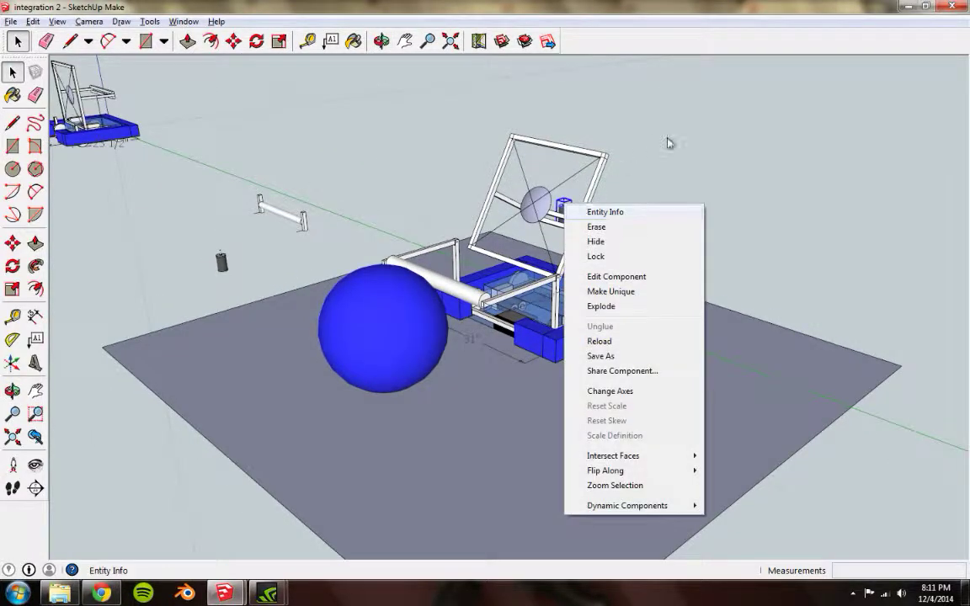
left_click(568, 205)
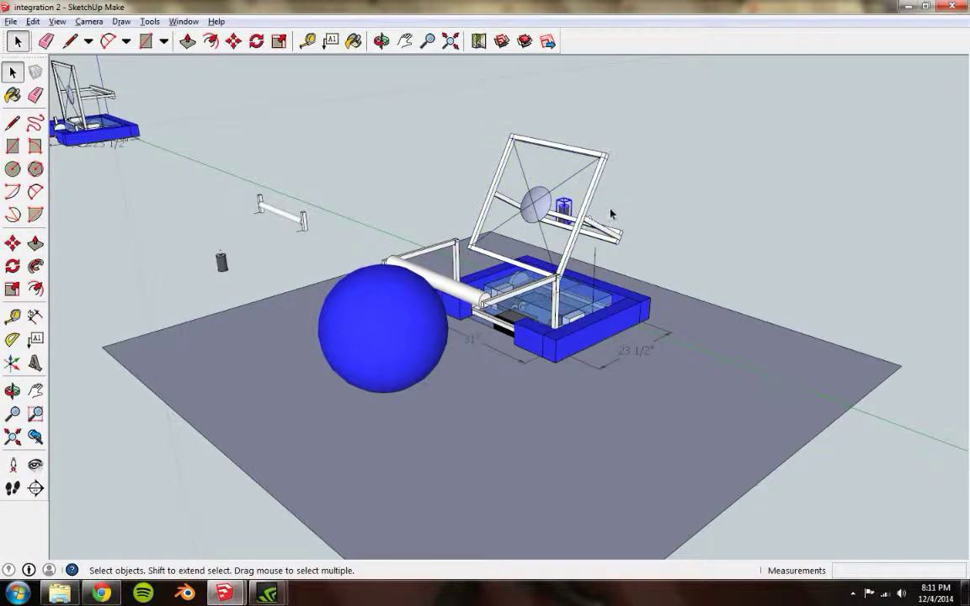
Examine the robot's blue base, roller arms, tilted upper frame and the large blue ball from several angles.
middle_click_drag(467, 305, 471, 346)
scroll(506, 354, "up", 3)
middle_click_drag(539, 386, 799, 284)
scroll(524, 234, "up", 3)
middle_click_drag(524, 234, 345, 128)
scroll(471, 305, "down", 3)
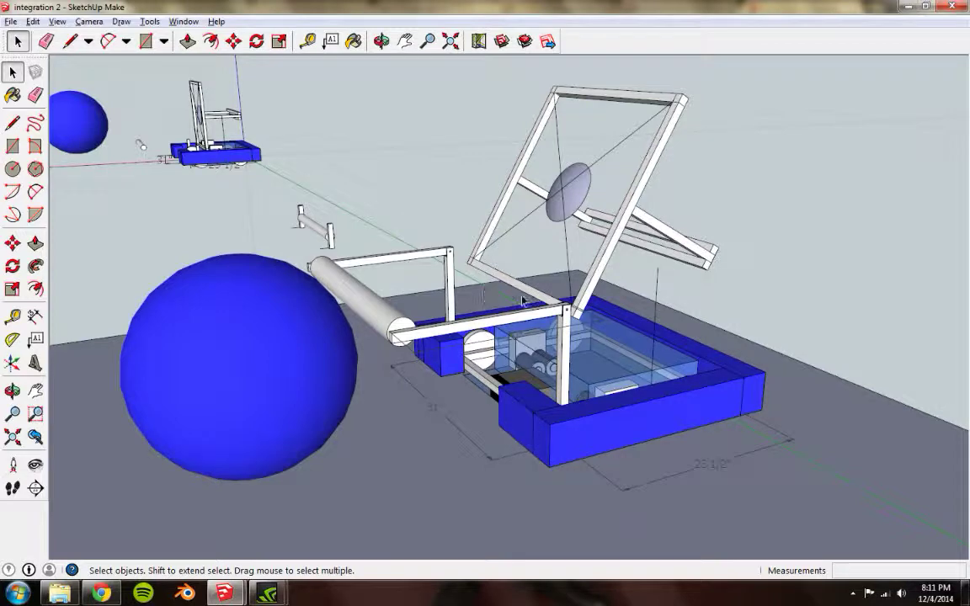
middle_click_drag(455, 363, 240, 193)
middle_click_drag(398, 297, 608, 330)
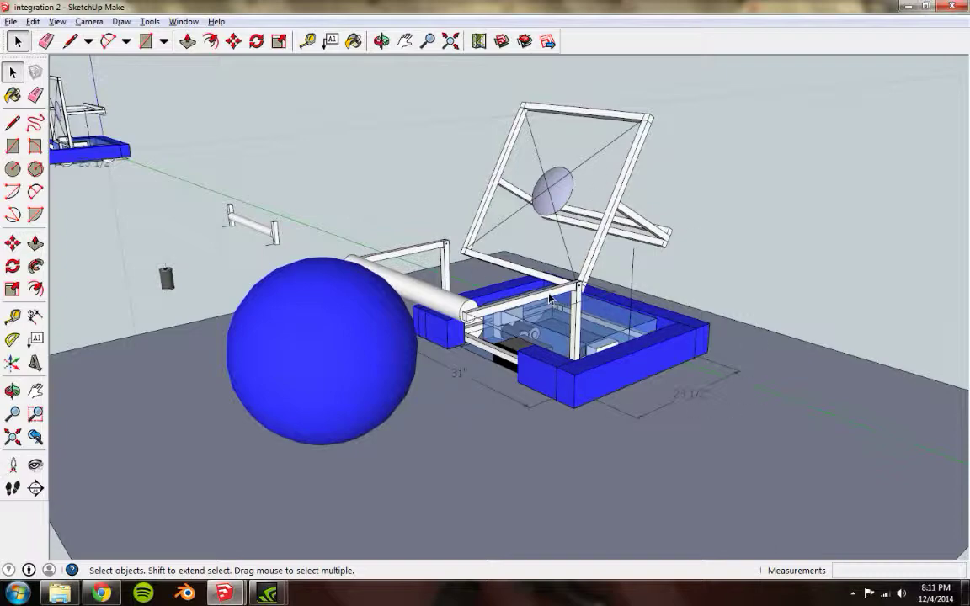
middle_click_drag(549, 298, 506, 310)
scroll(532, 306, "up", 2)
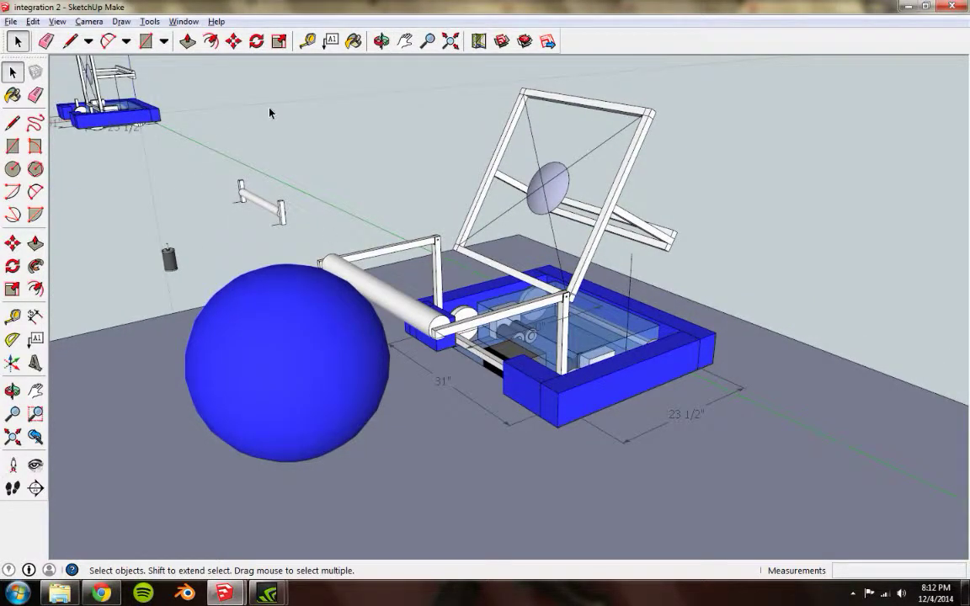